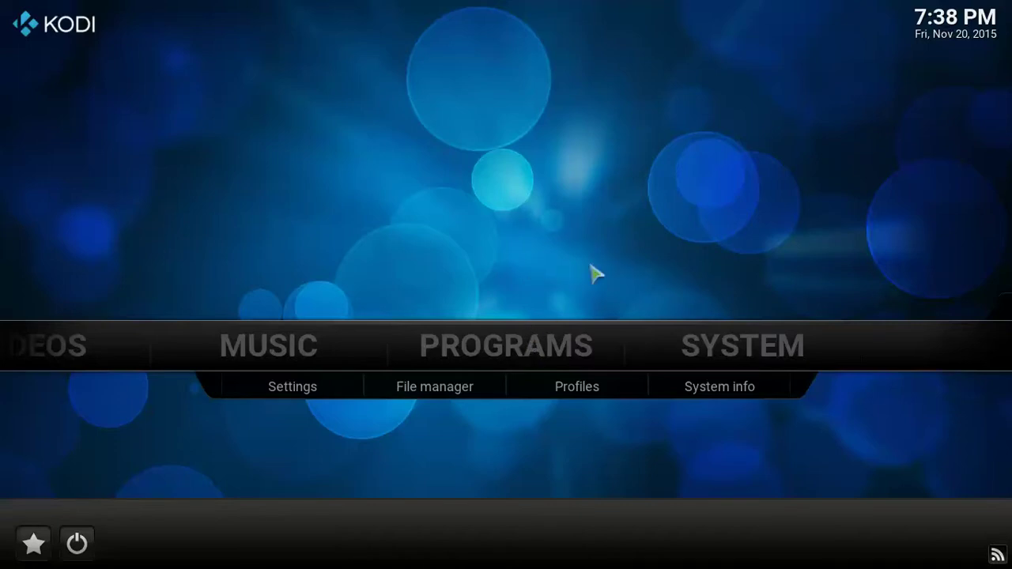
click(707, 355)
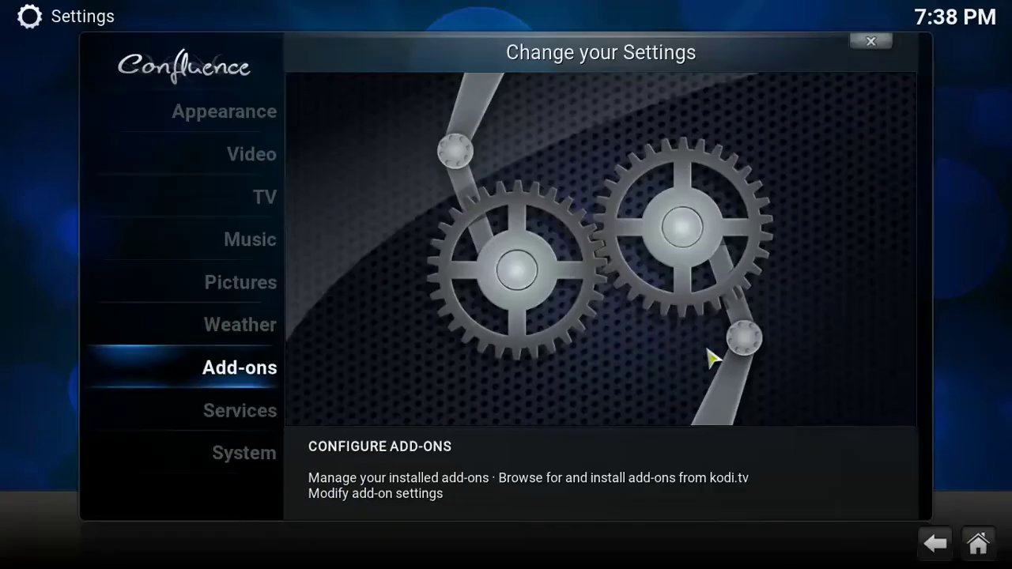
click(882, 46)
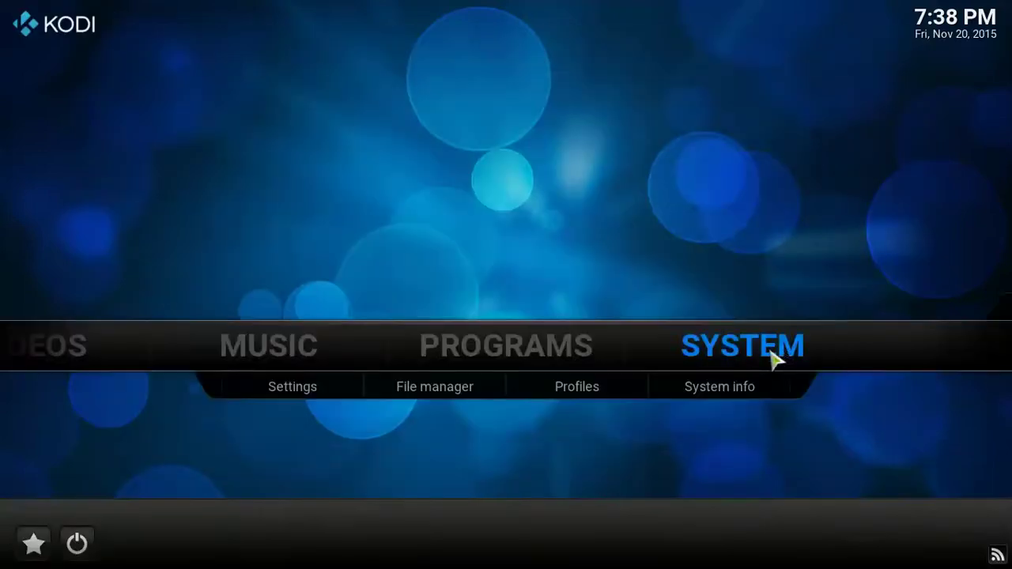
mouse_move(768, 364)
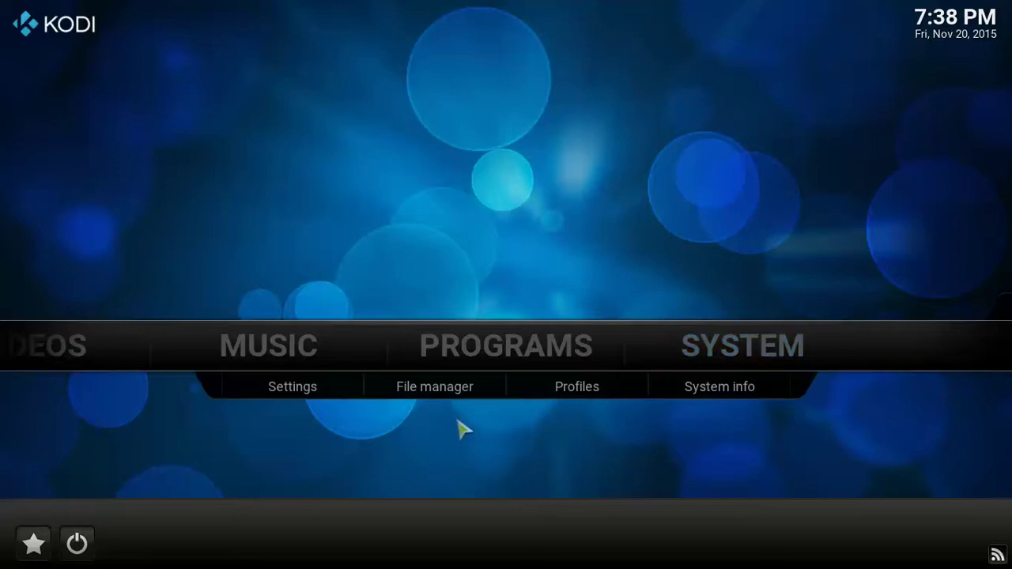
click(442, 397)
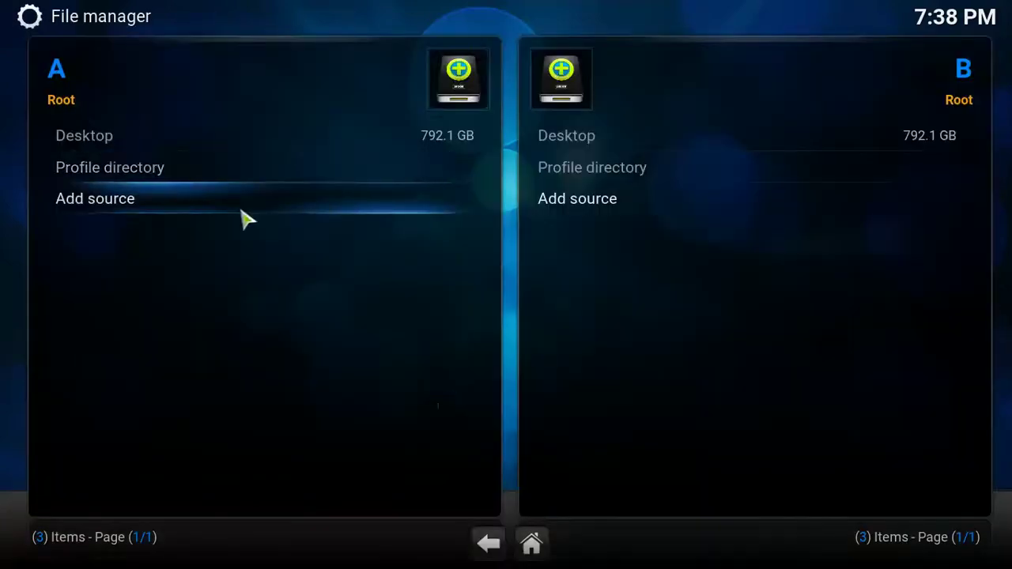
click(101, 205)
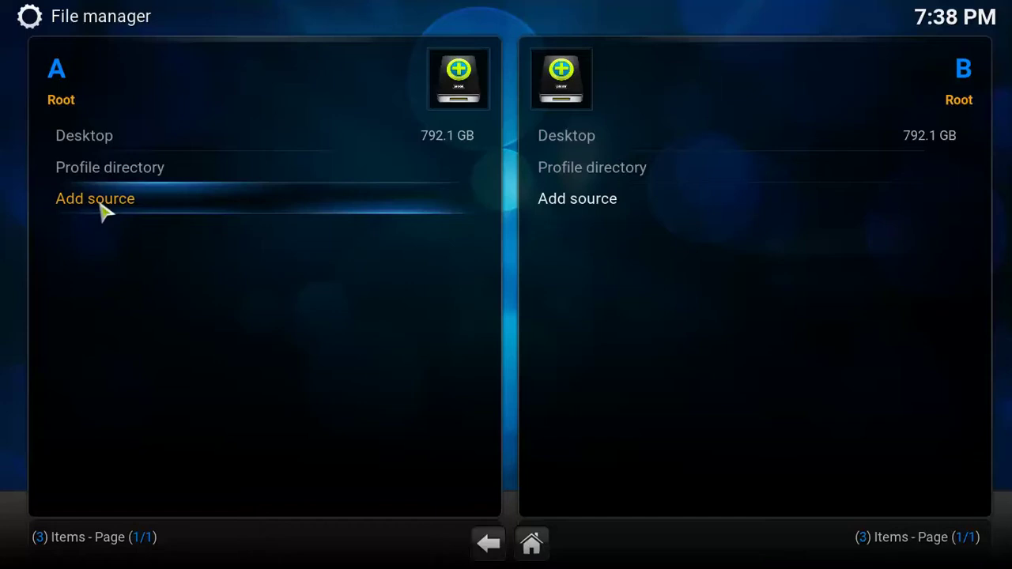
click(101, 205)
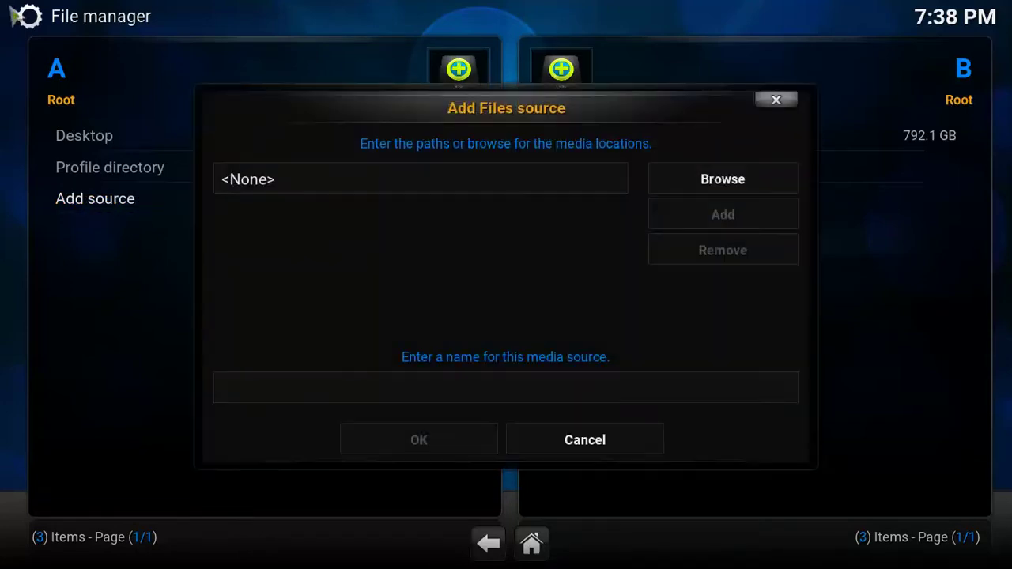
click(409, 179)
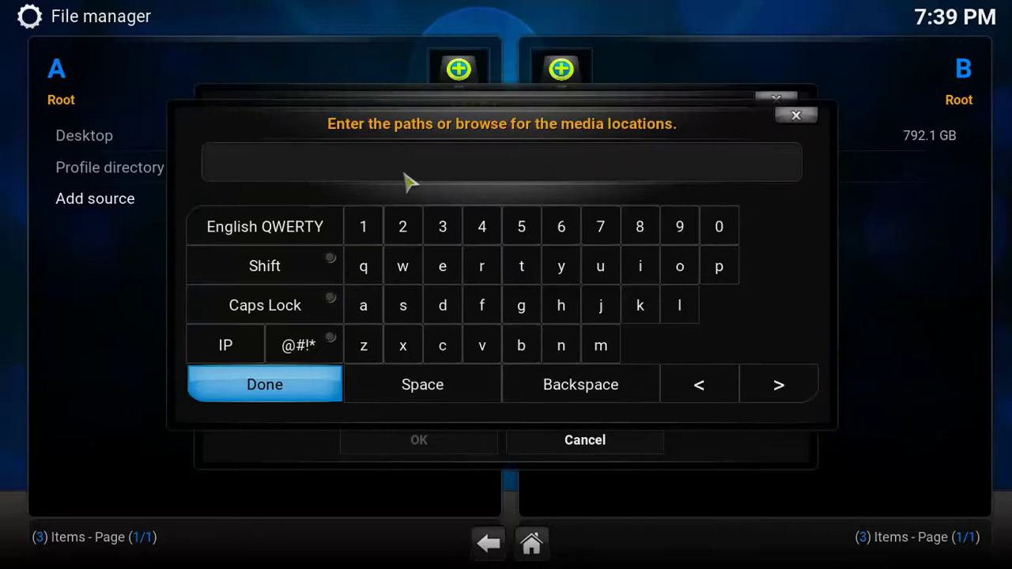
text(http://noobsandnerds.com/portal/)
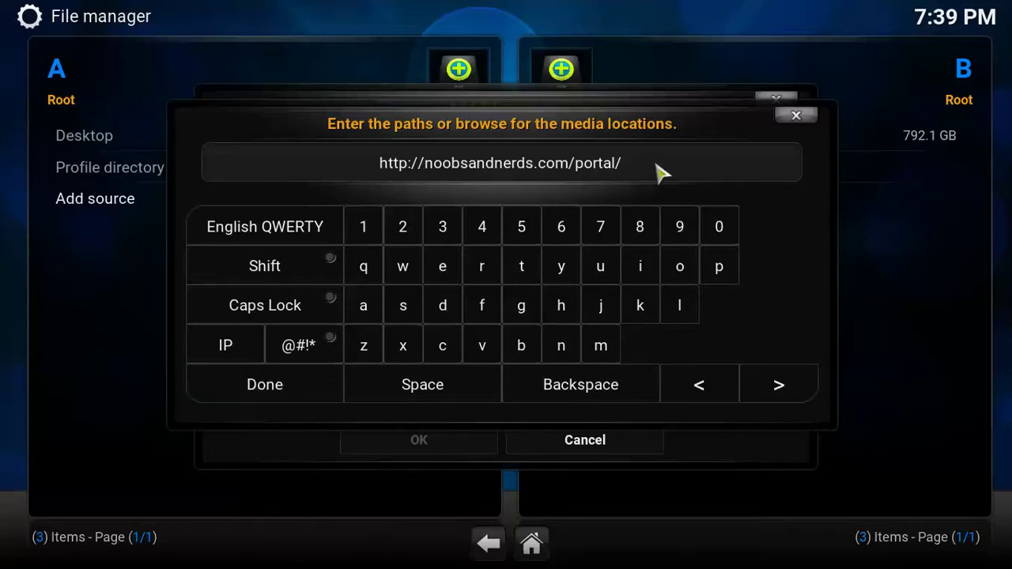
key(BackSpace)
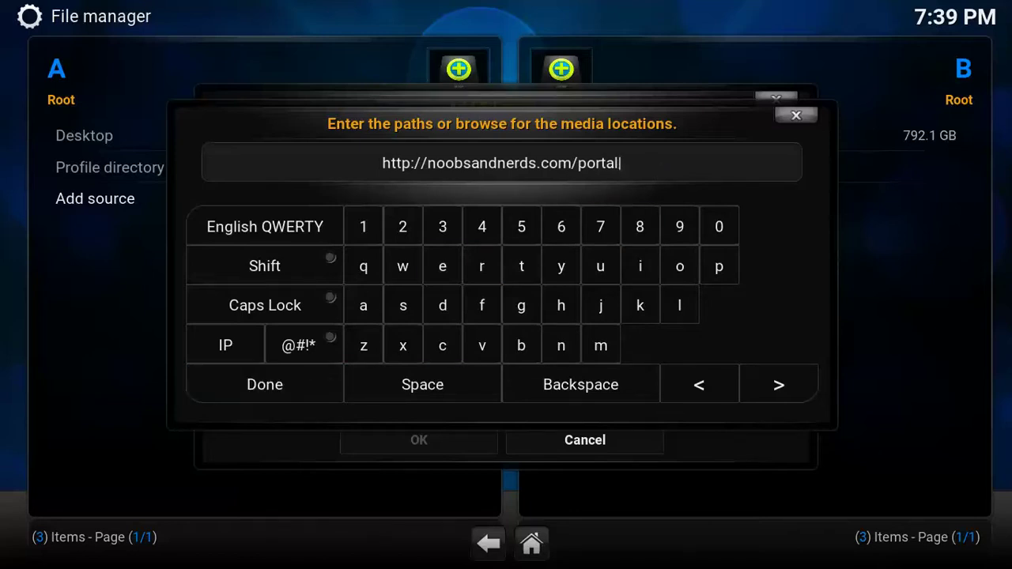
click(271, 388)
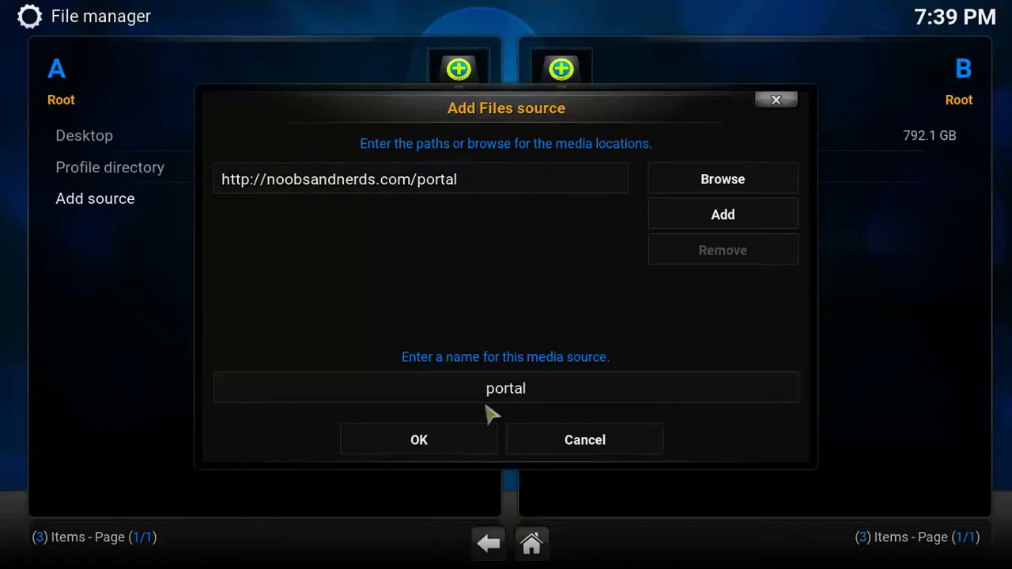
click(453, 448)
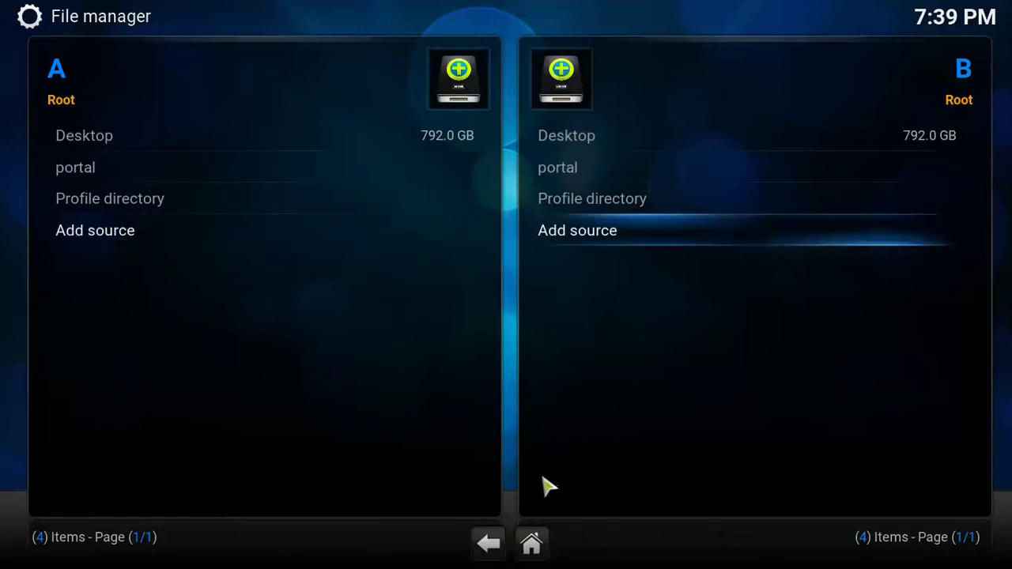
- Install the add-on repository from noobsandnerds_repo.zip in the portal source
click(541, 545)
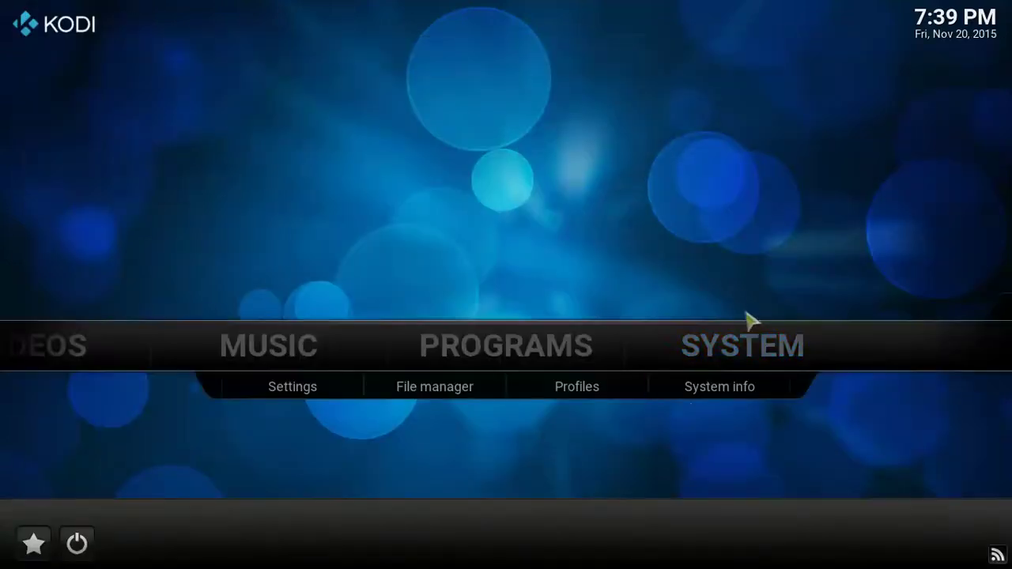
click(757, 338)
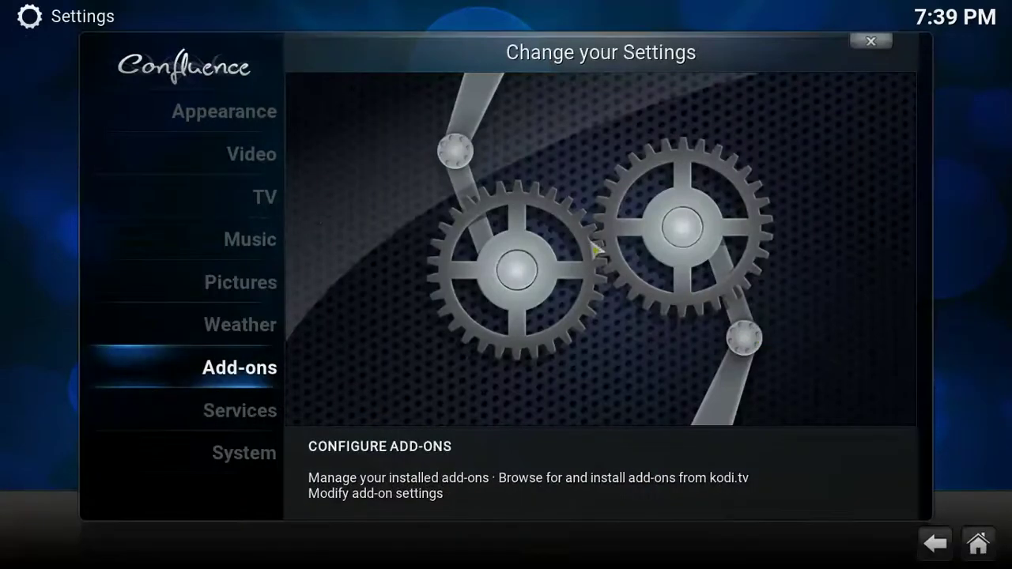
click(228, 383)
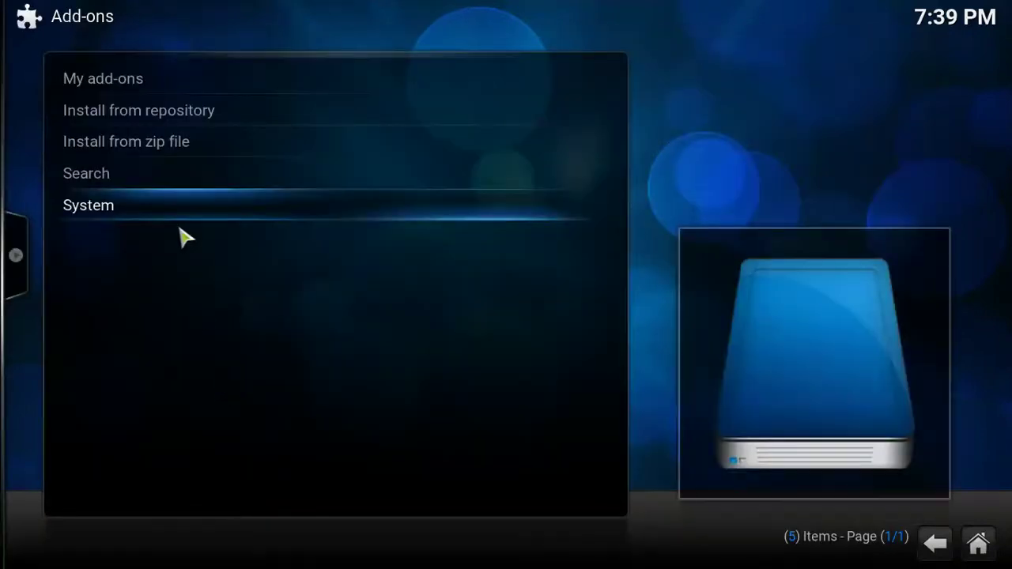
click(162, 155)
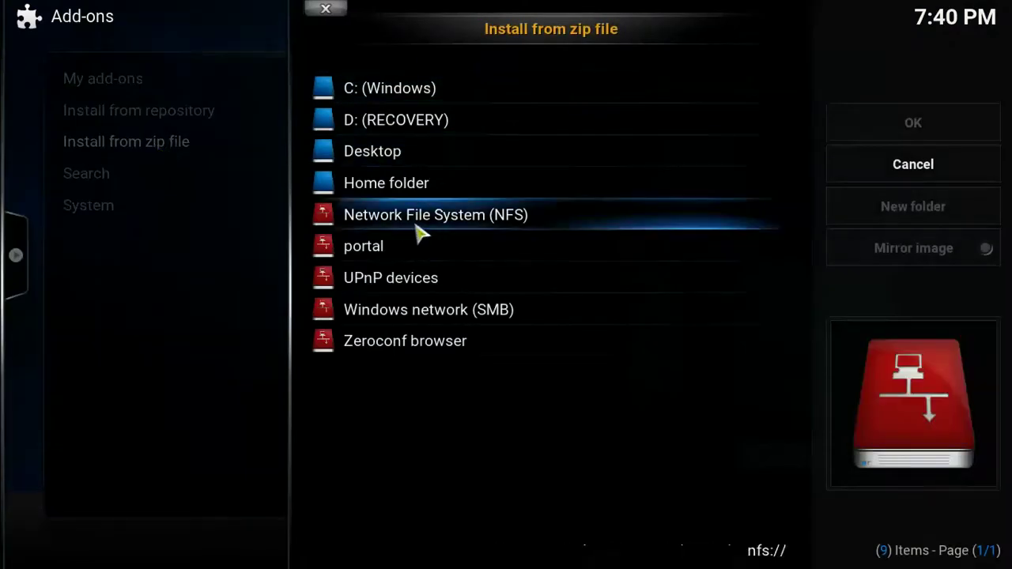
click(364, 246)
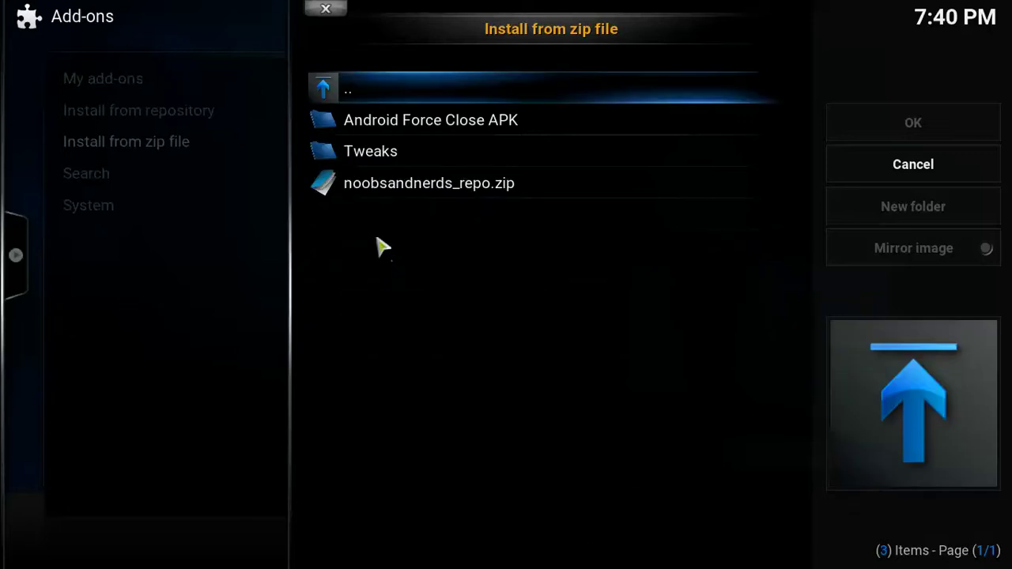
click(382, 189)
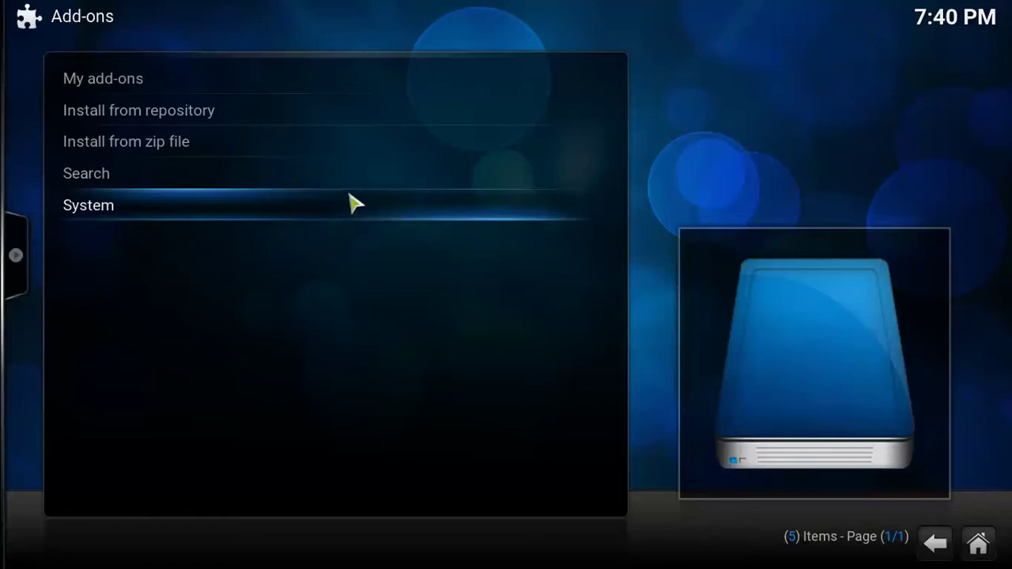
- Install the Community Portal program add-on from the noobsandnerds Repository
click(978, 544)
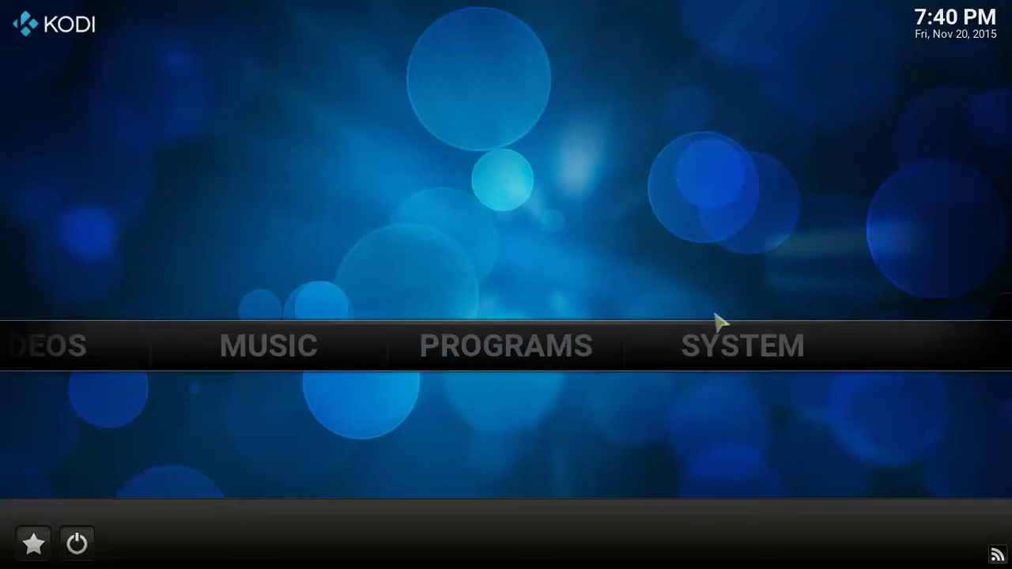
click(727, 363)
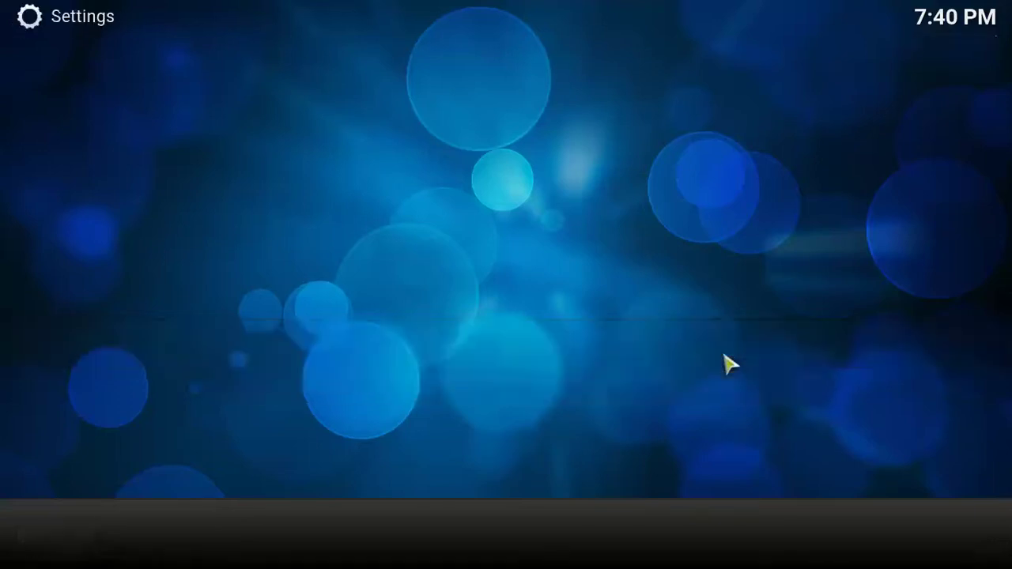
click(195, 378)
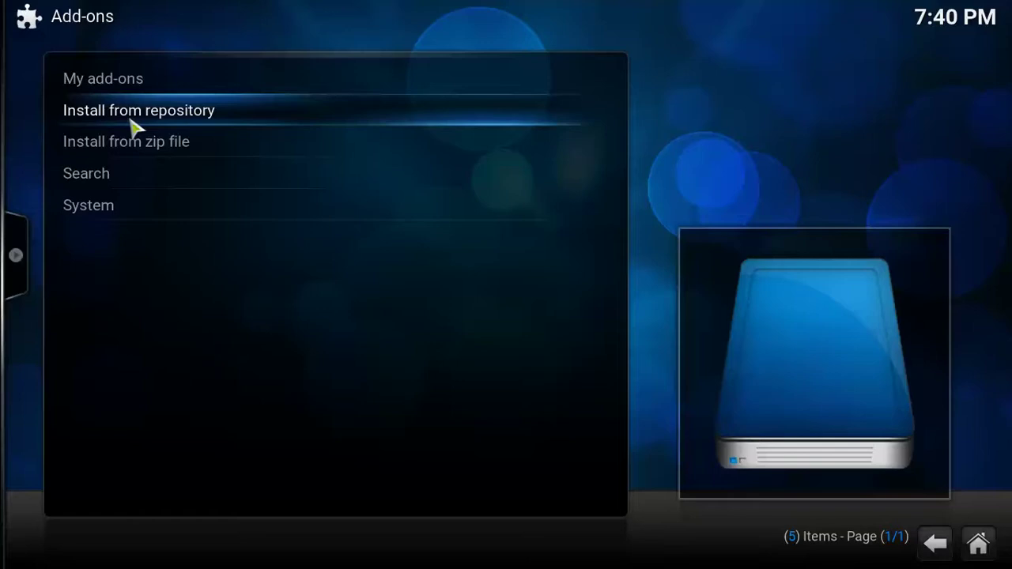
click(131, 119)
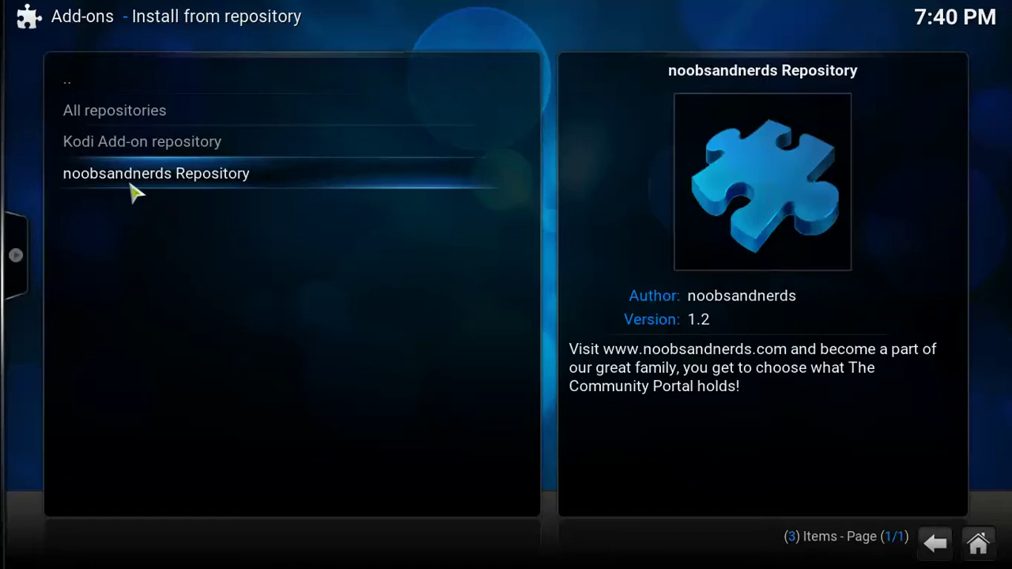
click(133, 188)
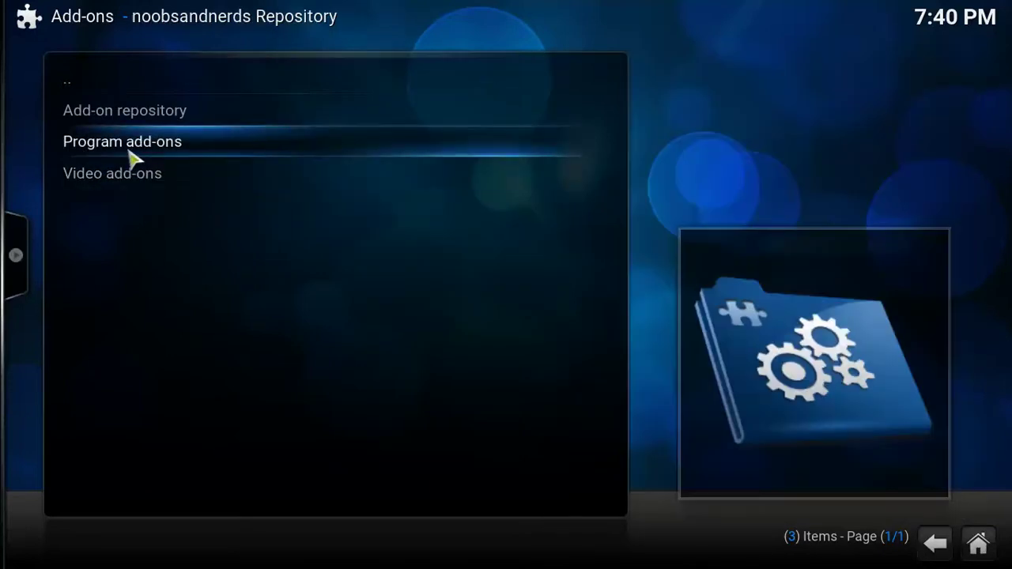
click(134, 158)
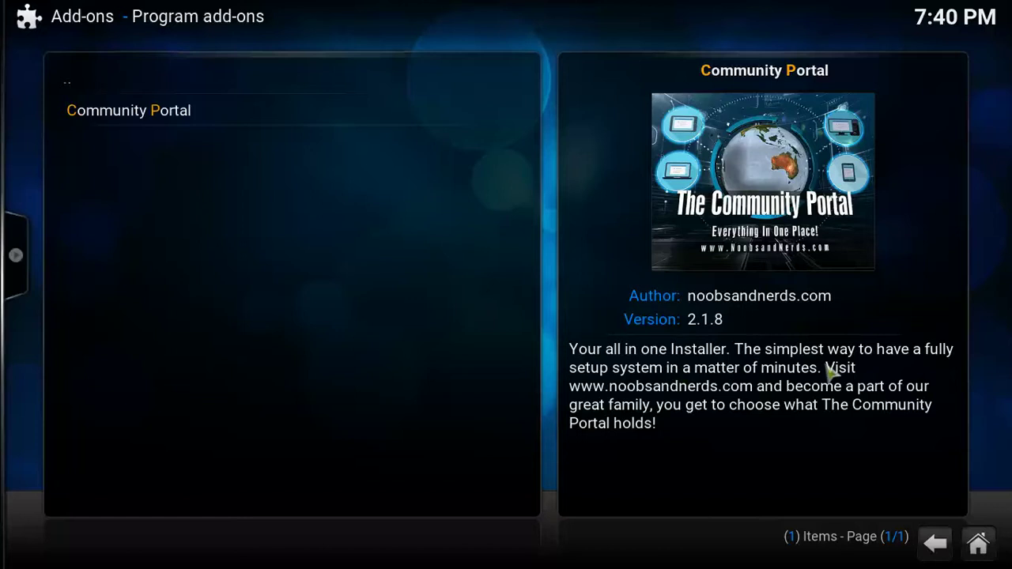
click(134, 118)
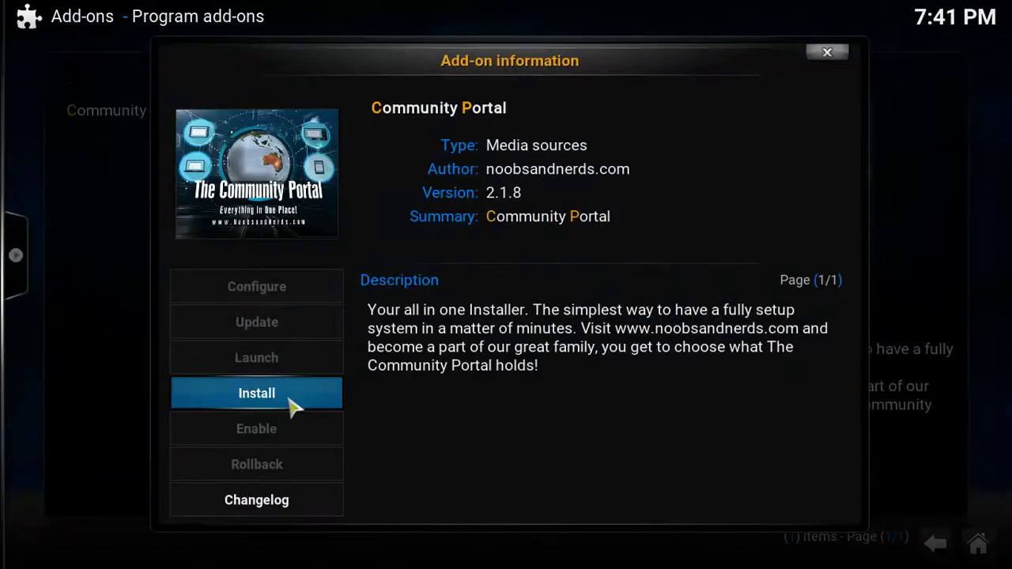
click(292, 406)
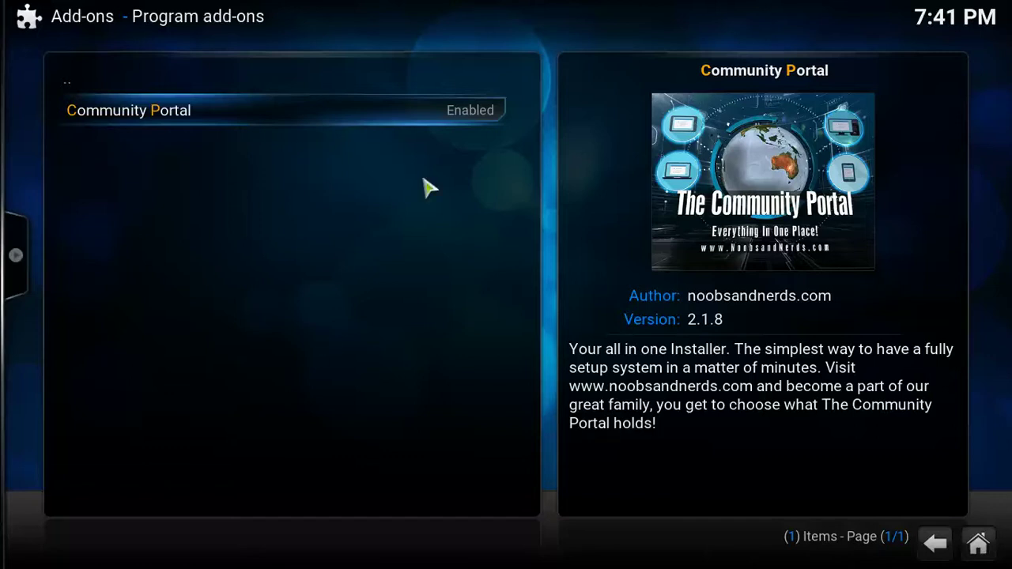
- Leave the add-on settings and open the list of installed program add-ons
key(Escape)
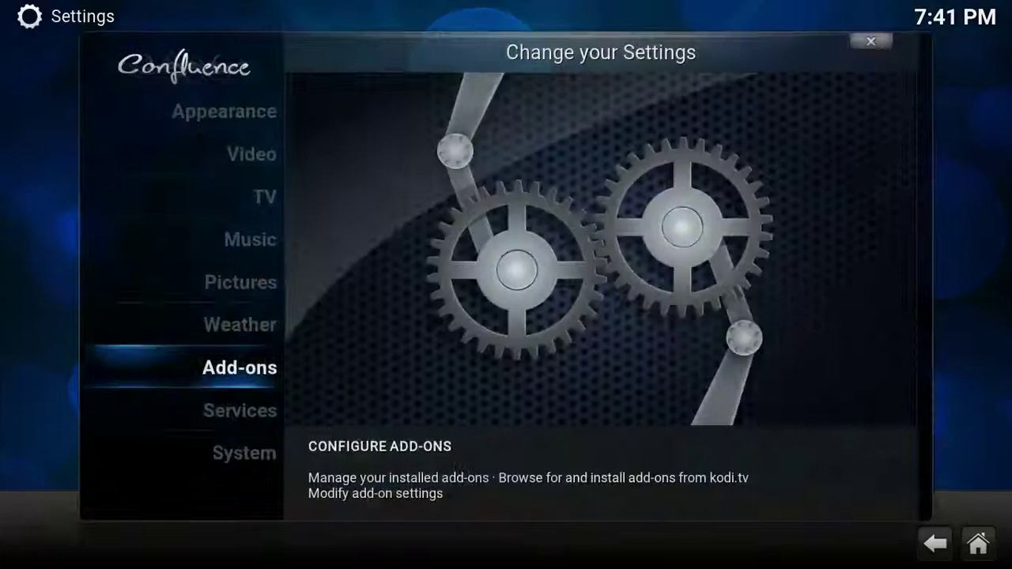
key(Escape)
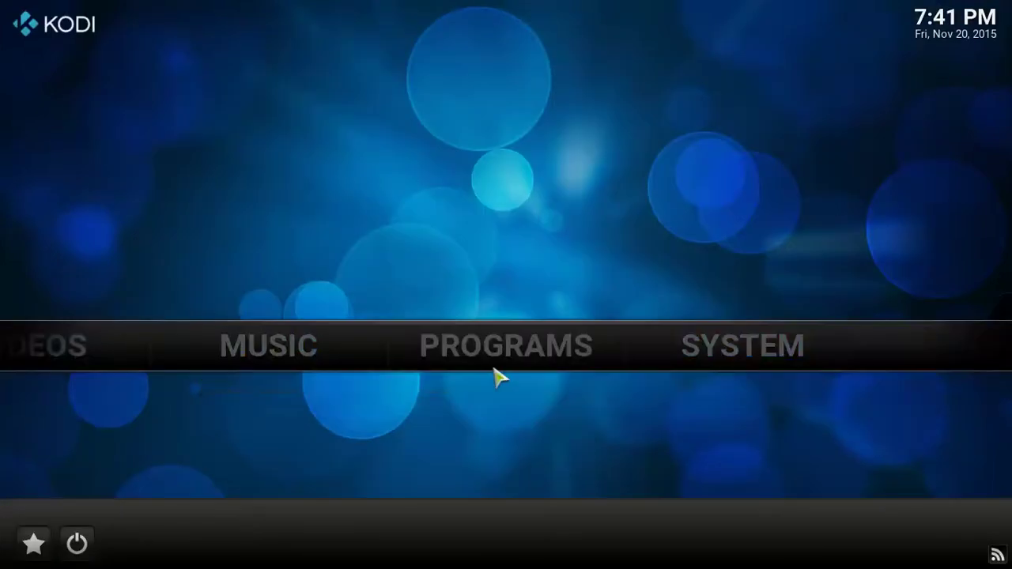
click(548, 366)
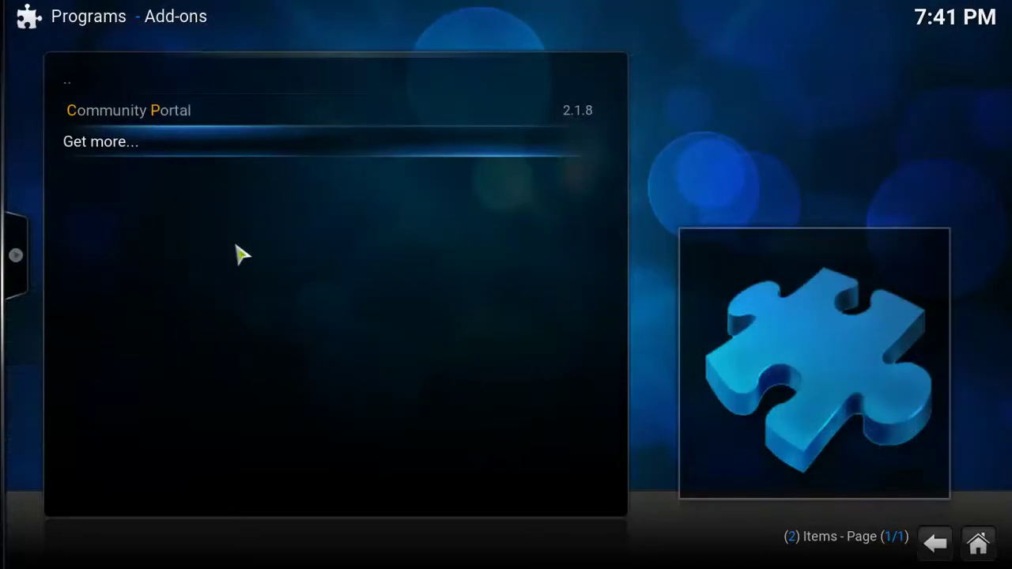
- Switch to Chrome and view the noobsandnerds community forum's index page in a maximized window
key(super+d)
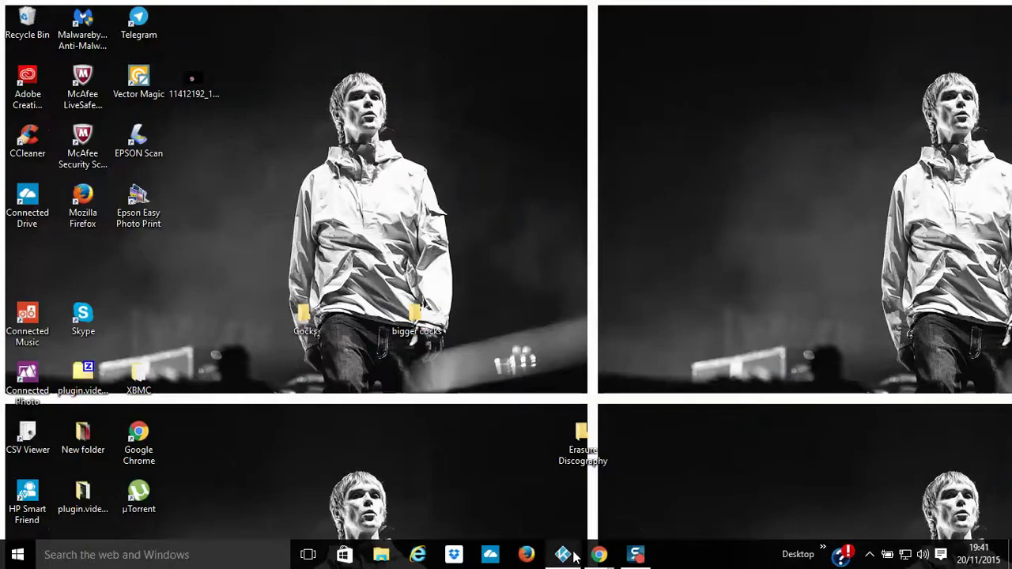
mouse_move(598, 554)
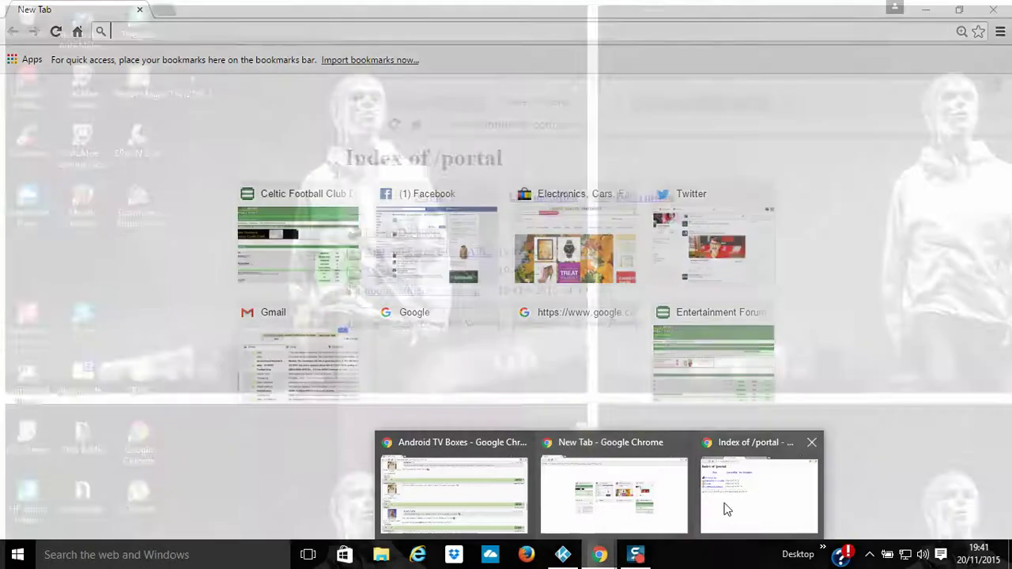
click(725, 506)
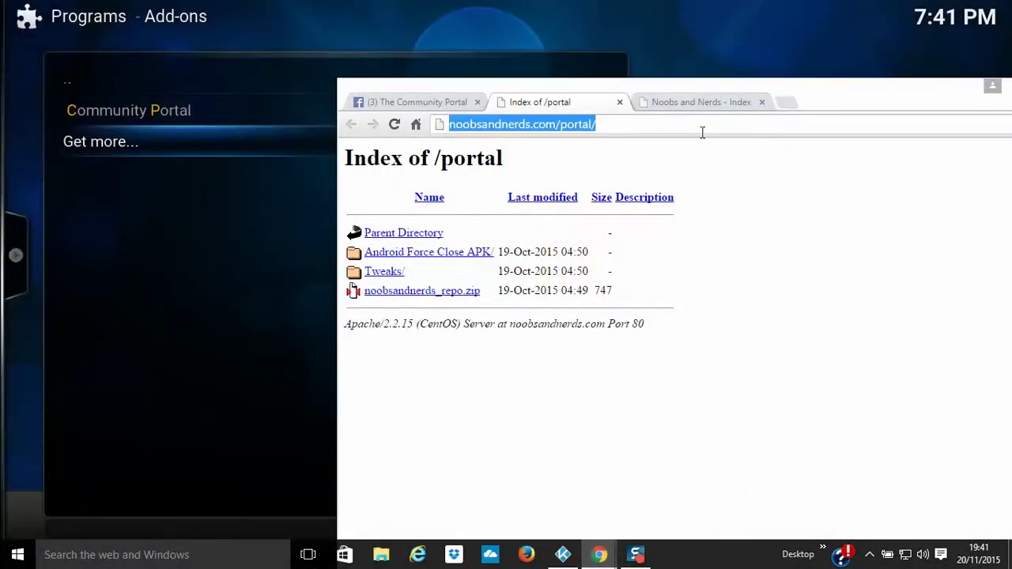
click(697, 102)
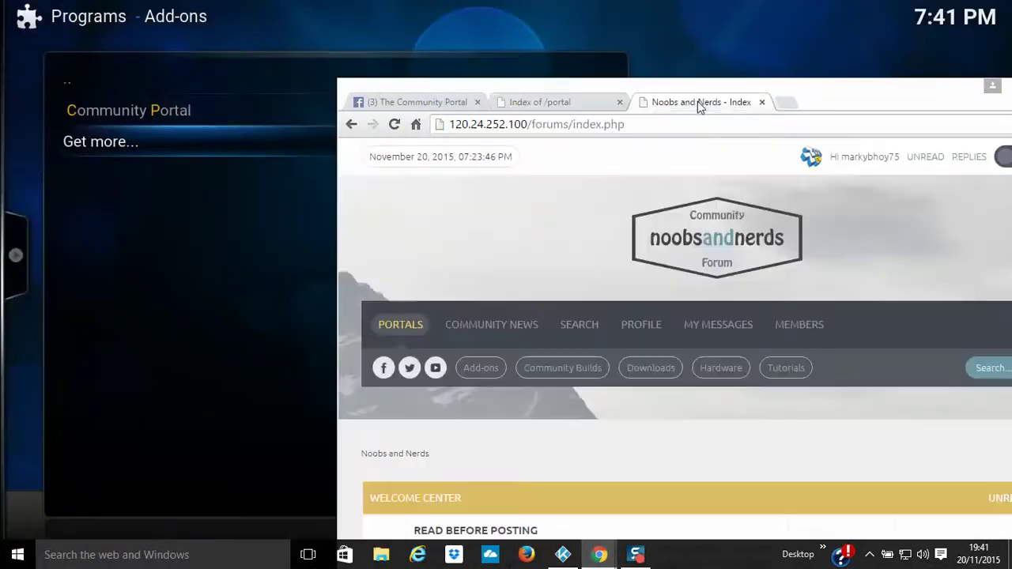
double_click(836, 93)
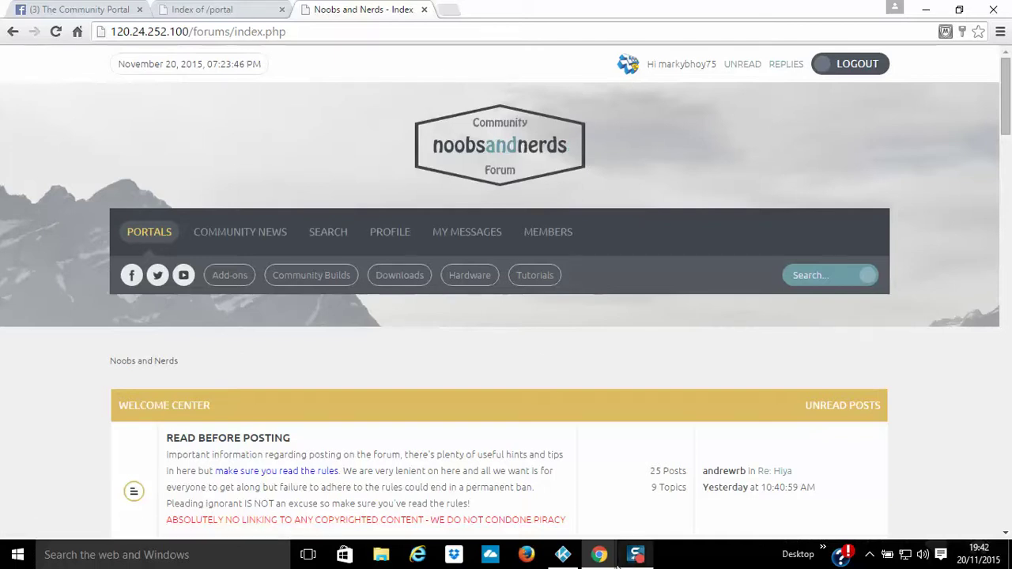
- Switch back to Kodi and open the settings of the Community Portal add-on
click(563, 555)
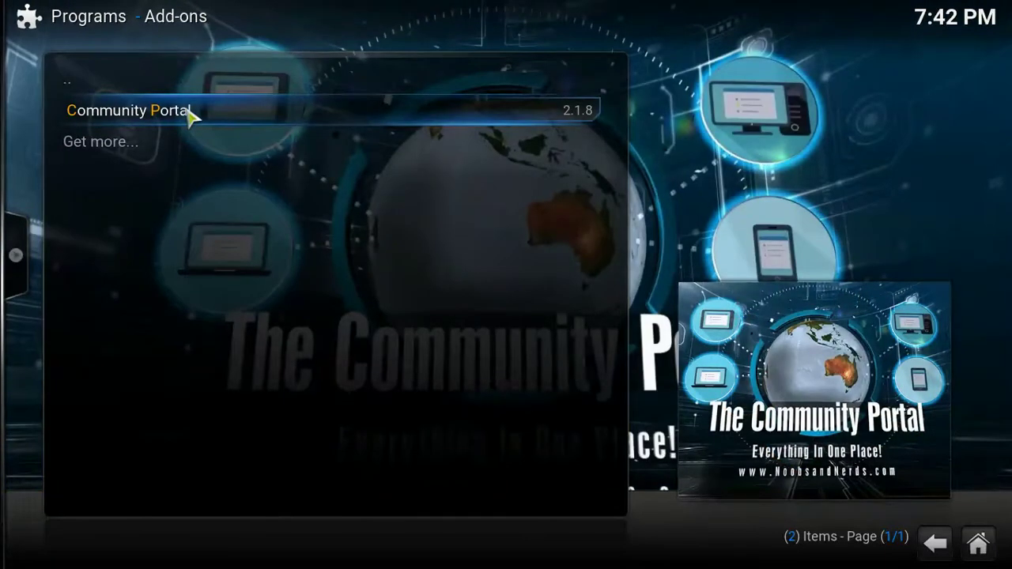
key(c)
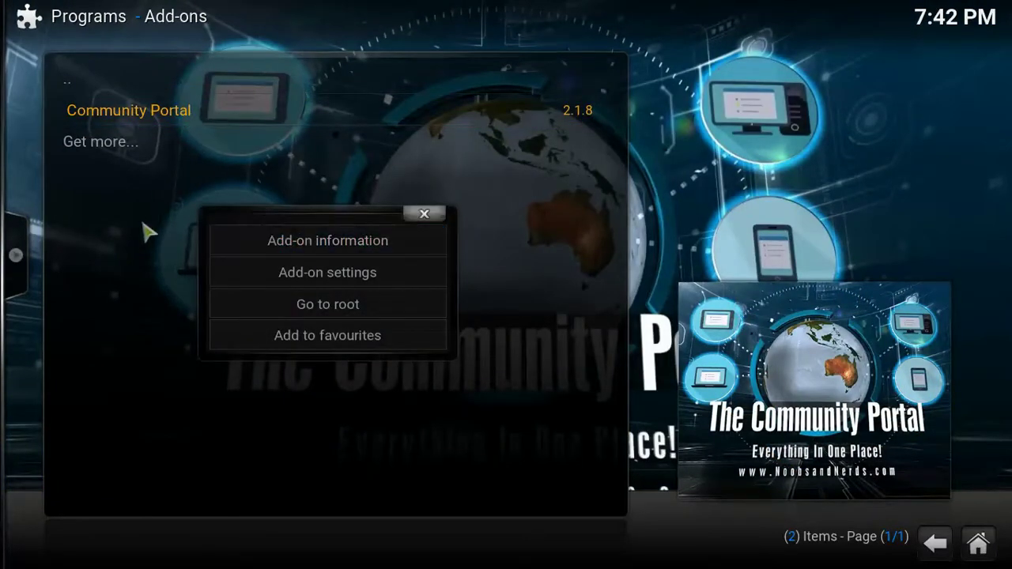
click(423, 215)
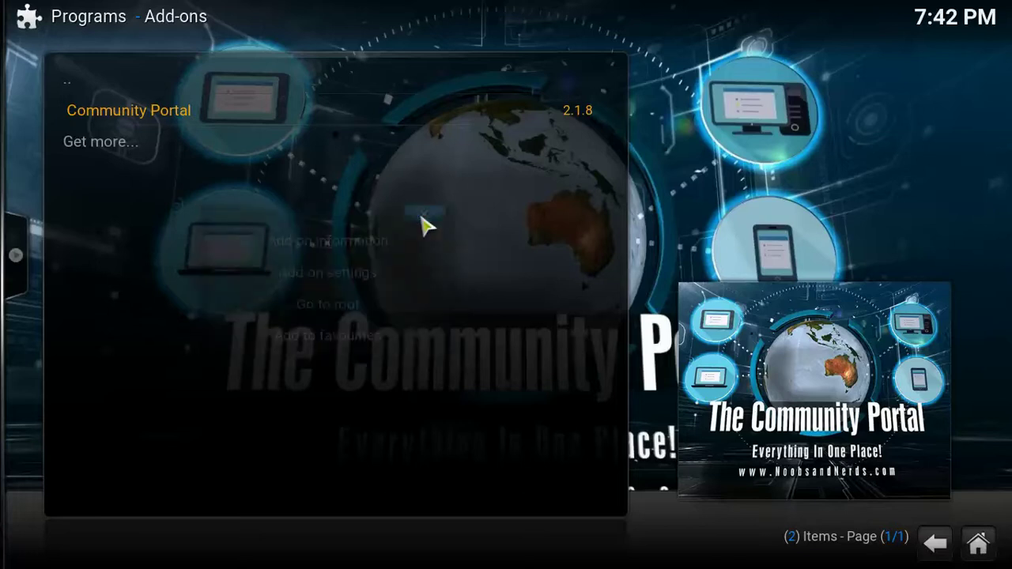
right_click(253, 121)
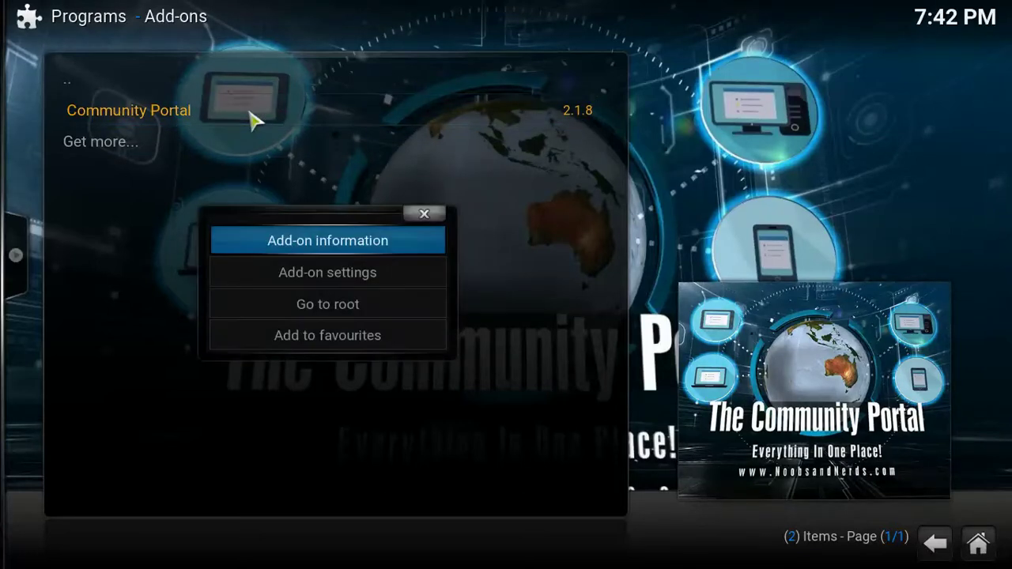
click(282, 276)
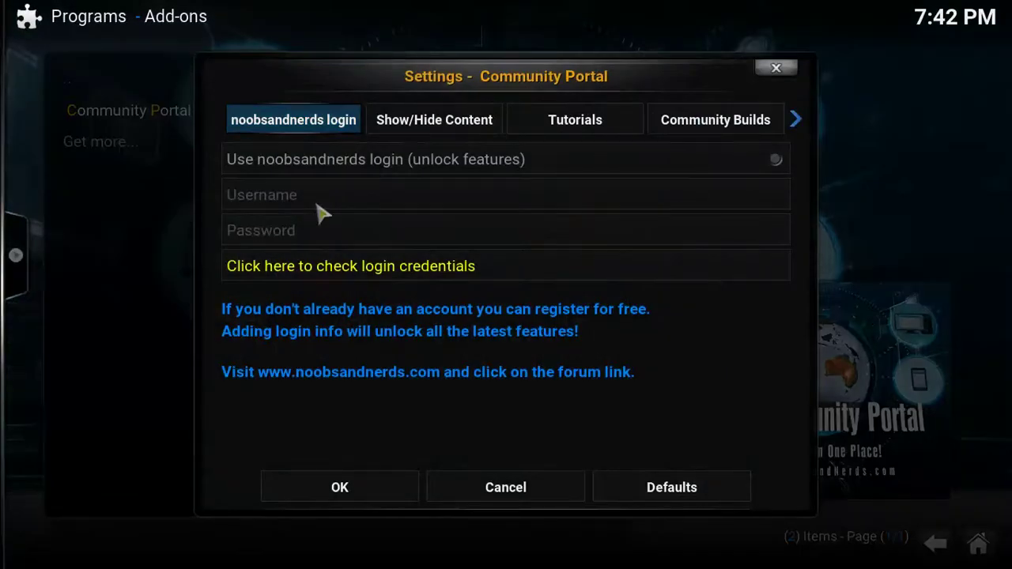
- Turn on the noobsandnerds login that unlocks extra features and enter the account username
click(609, 169)
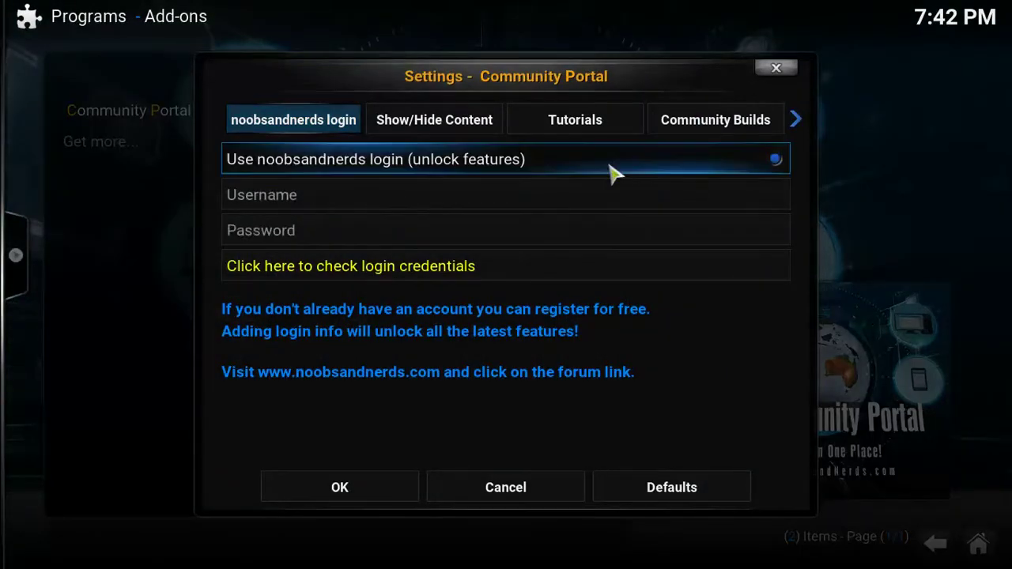
click(345, 197)
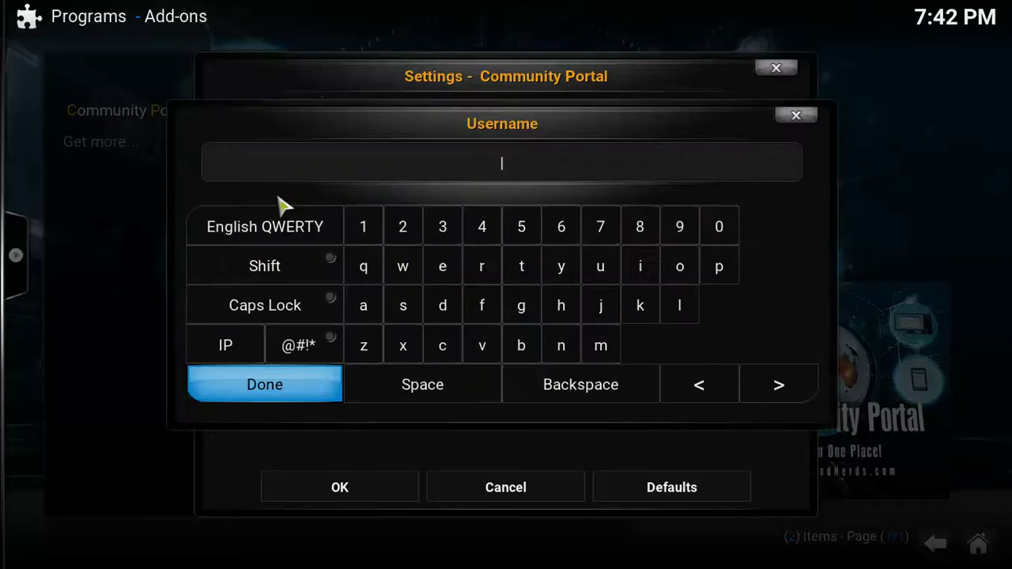
text(markybho)
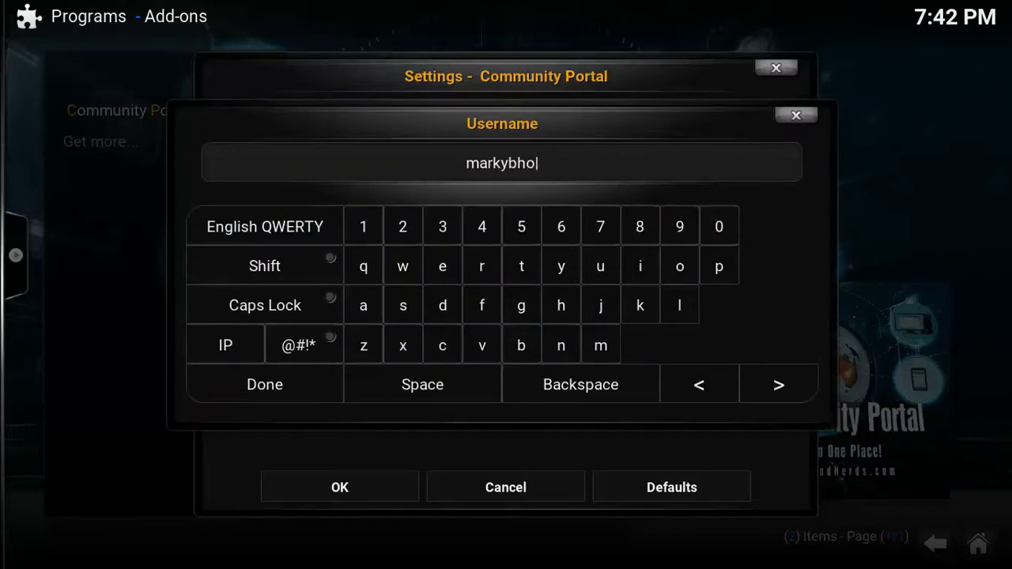
text(y75)
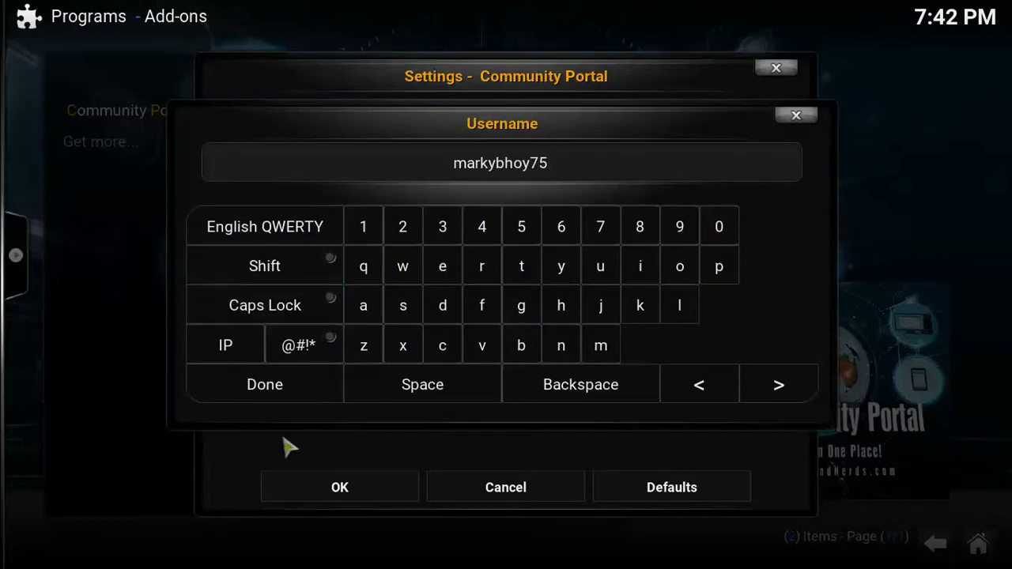
click(273, 398)
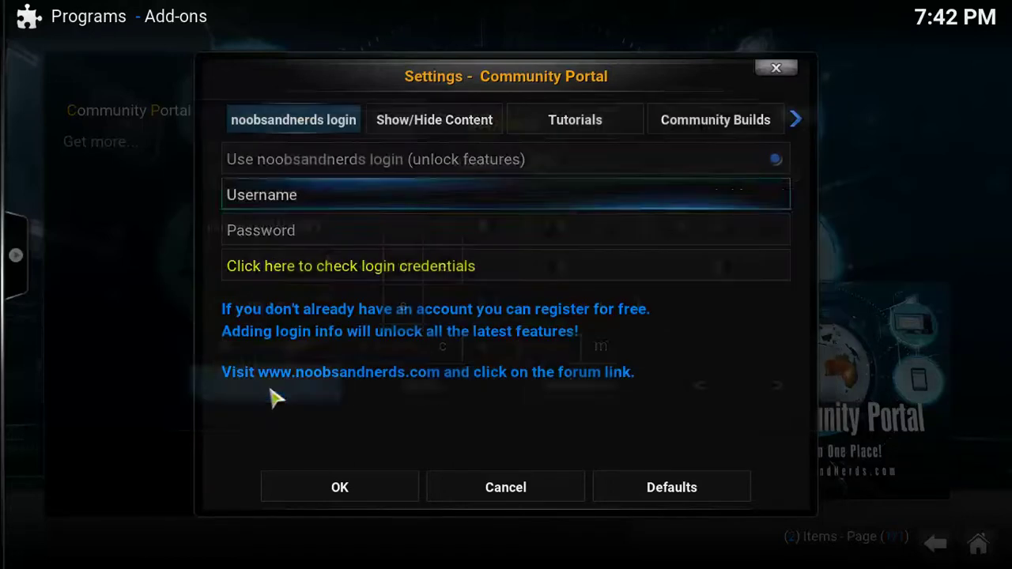
- Enter the account password for the noobsandnerds login in the add-on settings
click(370, 231)
text(m)
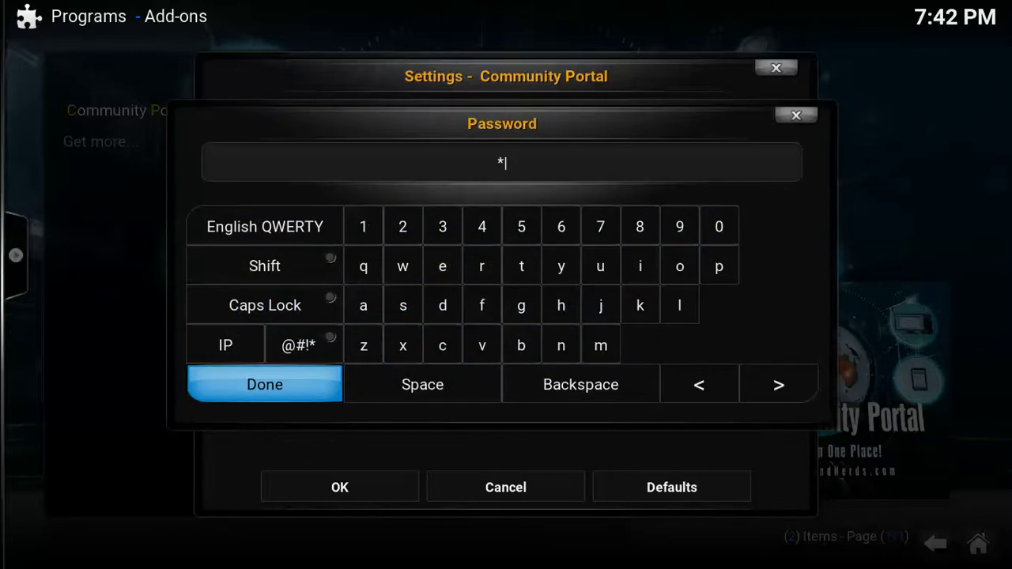
text(******)
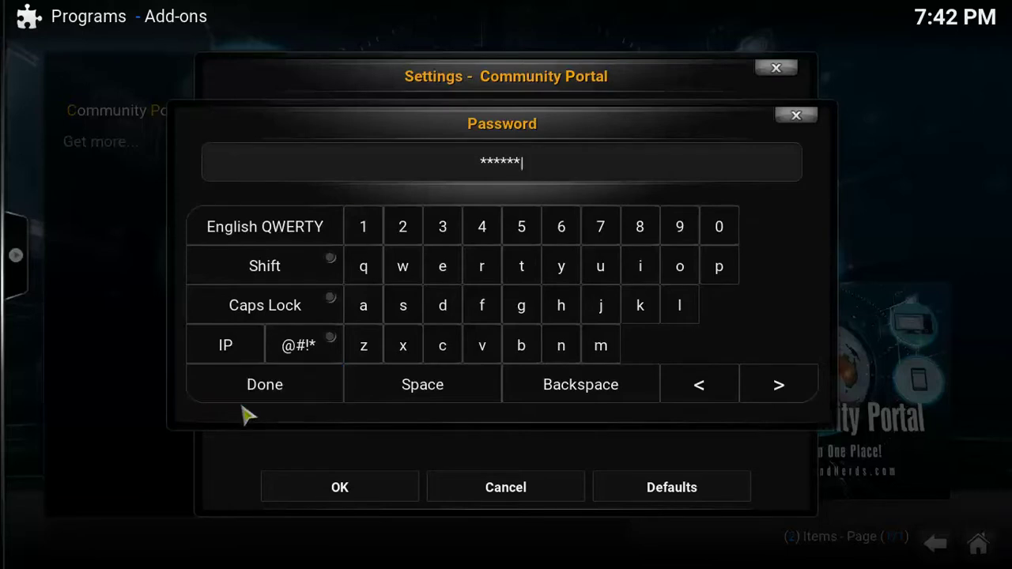
click(316, 399)
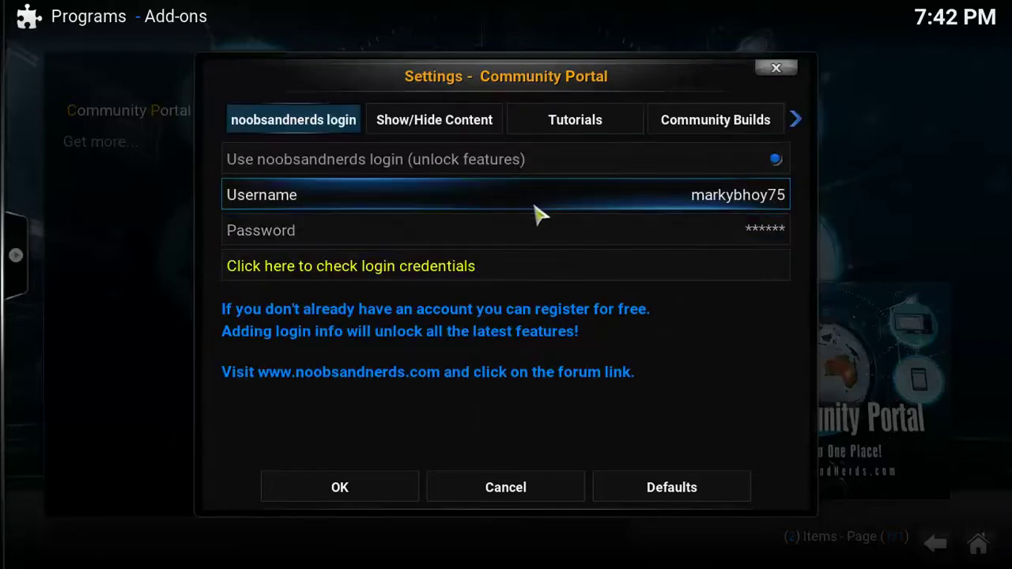
- Check the noobsandnerds login credentials and save the Community Portal settings
click(498, 267)
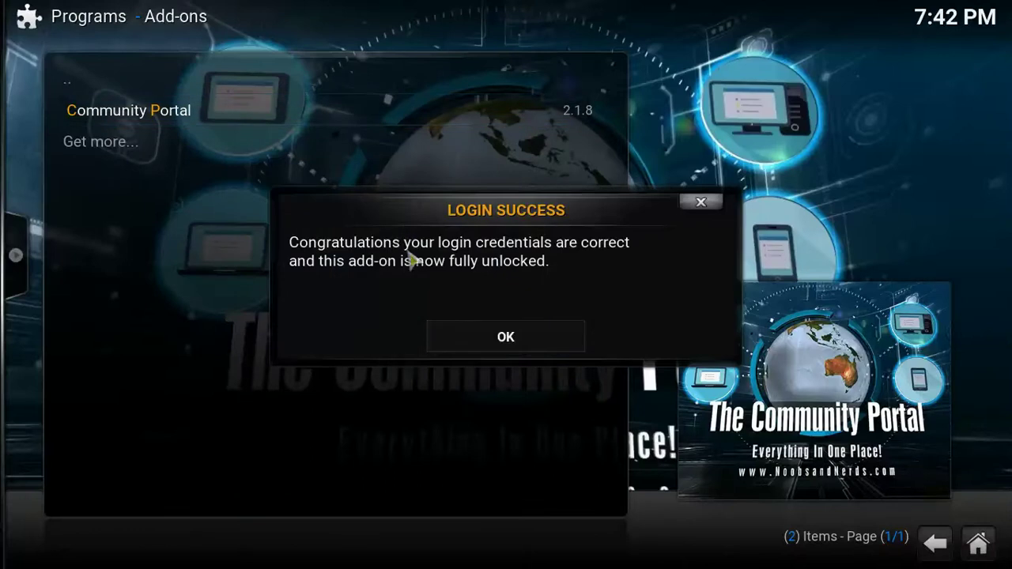
click(511, 339)
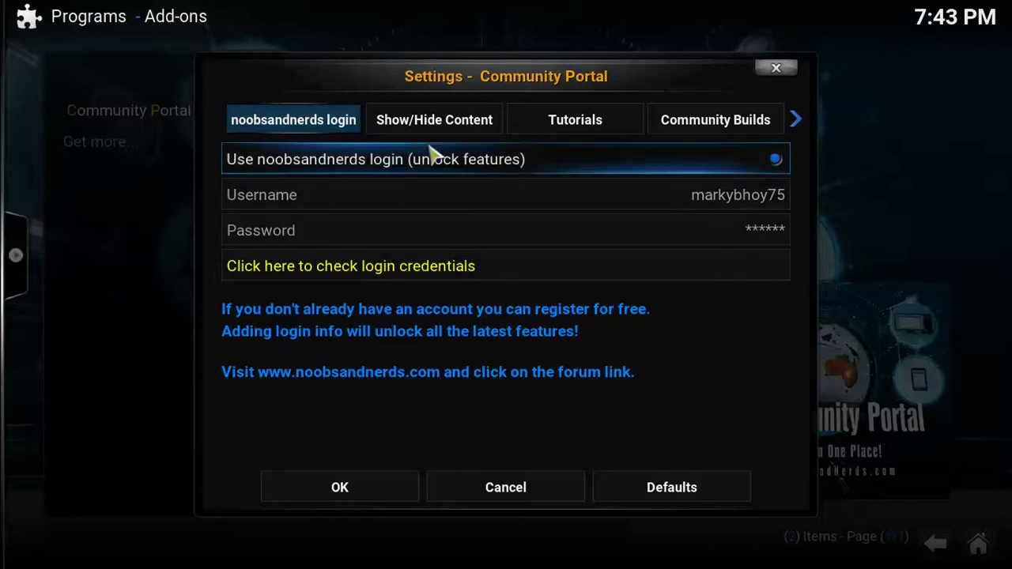
click(377, 486)
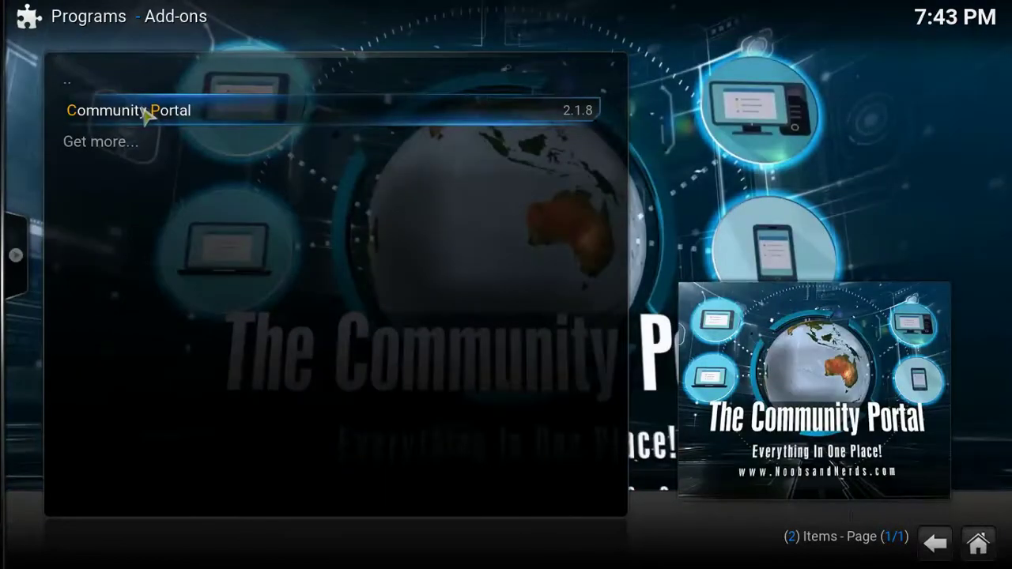
- Launch Community Portal, look through its Maintenance options and return to the Kodi home screen
click(146, 114)
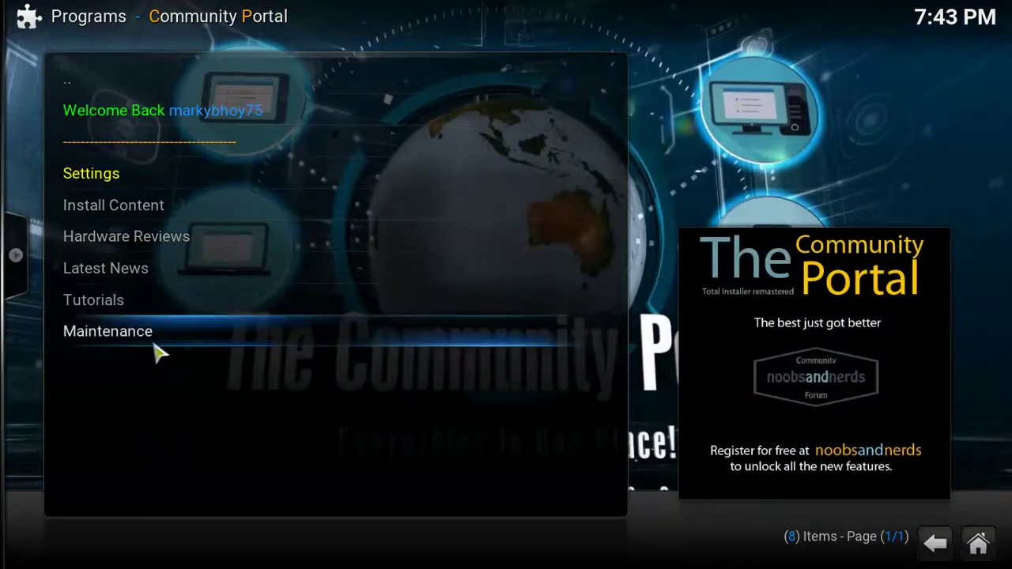
click(174, 343)
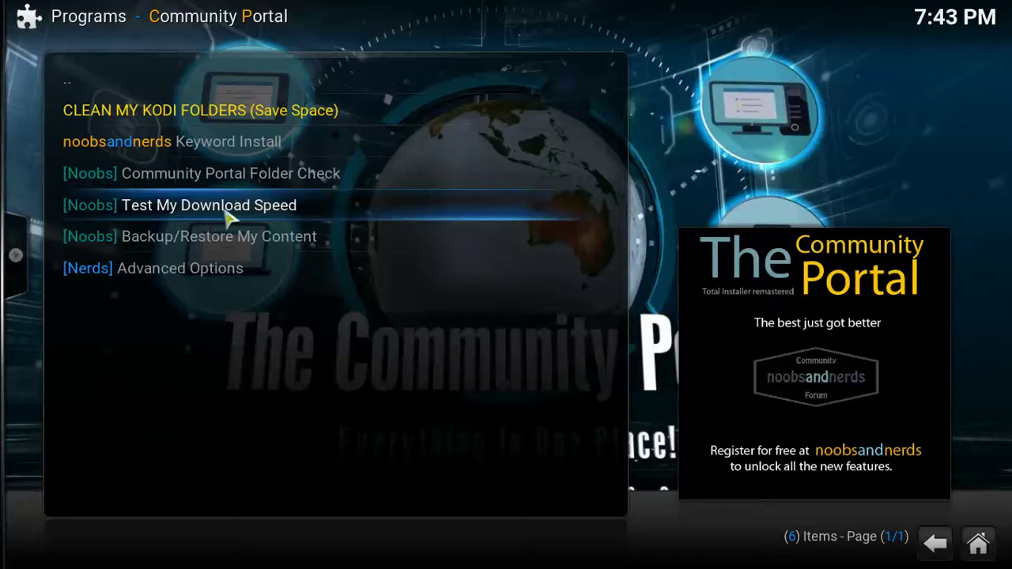
key(Escape)
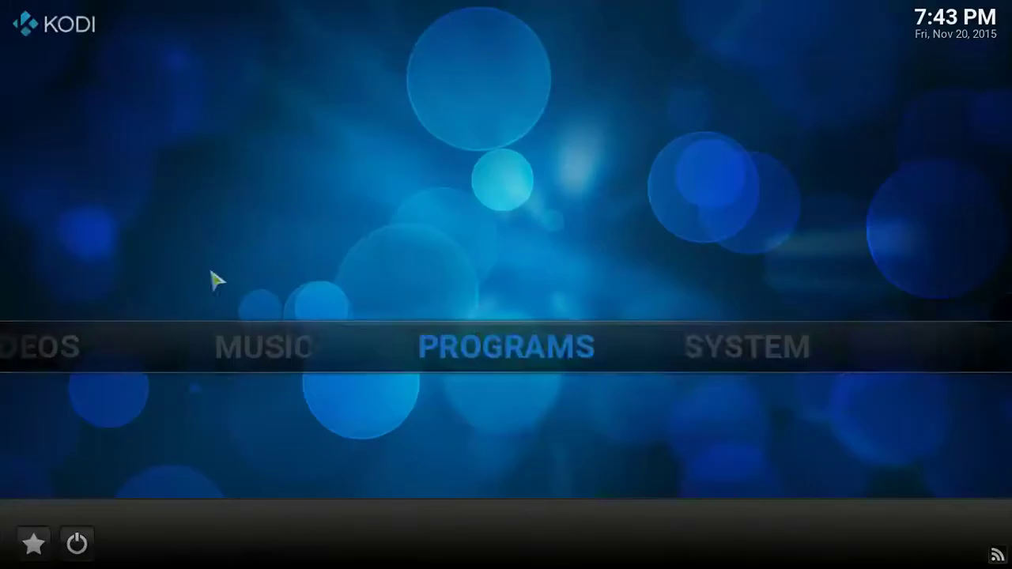
- Reopen Community Portal and search its installable add-ons by name for "gen"
click(506, 348)
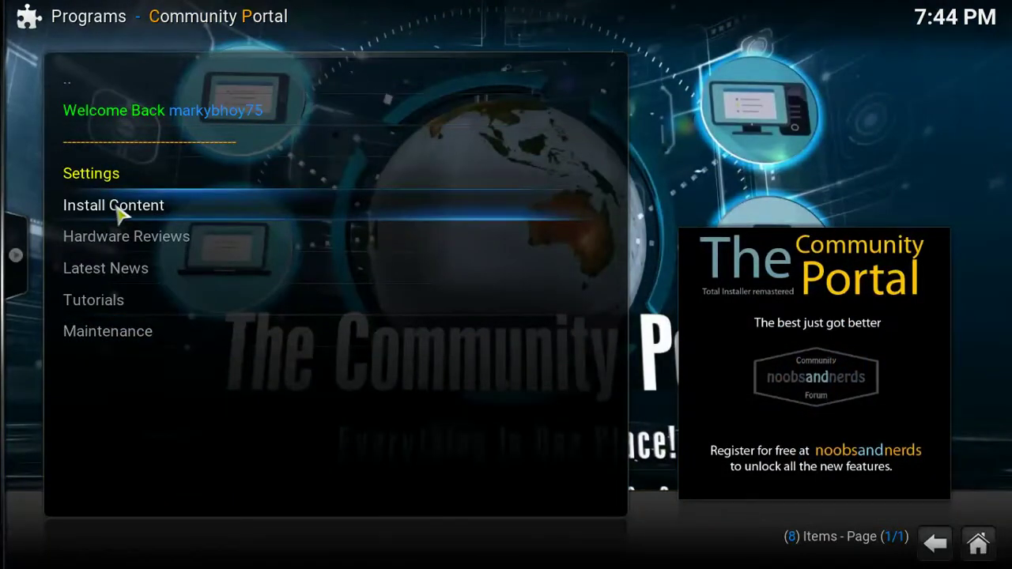
click(117, 212)
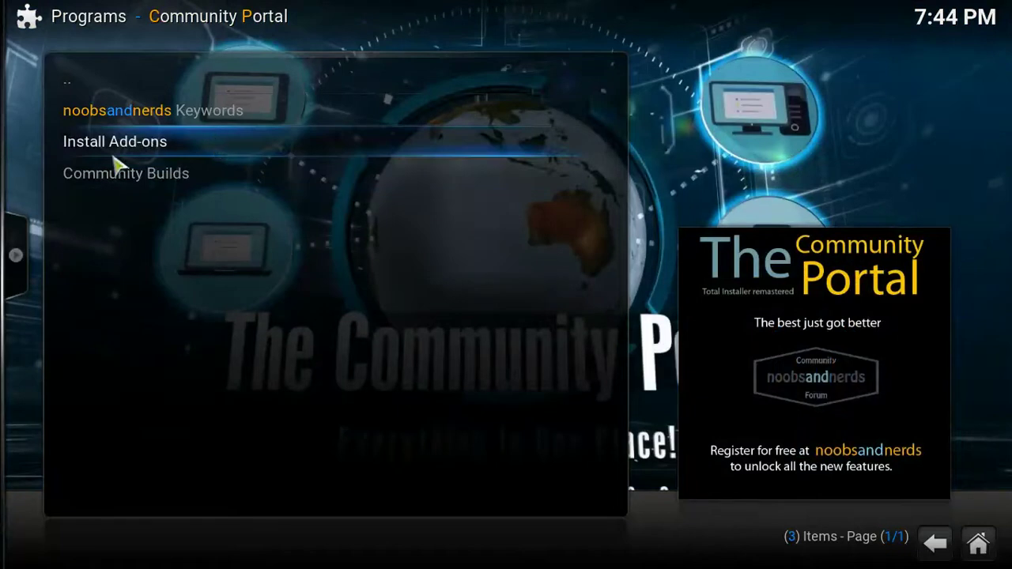
click(115, 157)
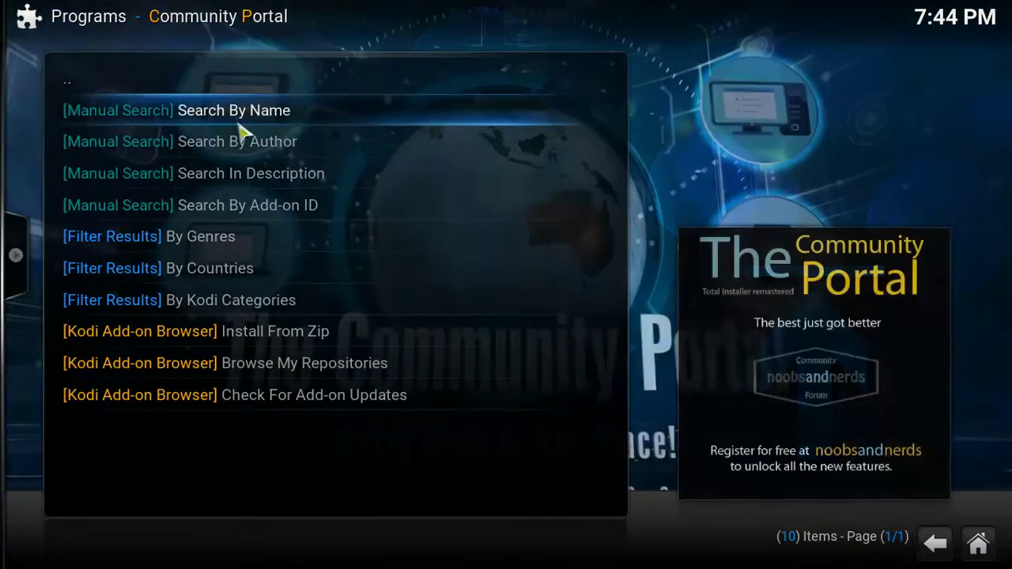
click(238, 124)
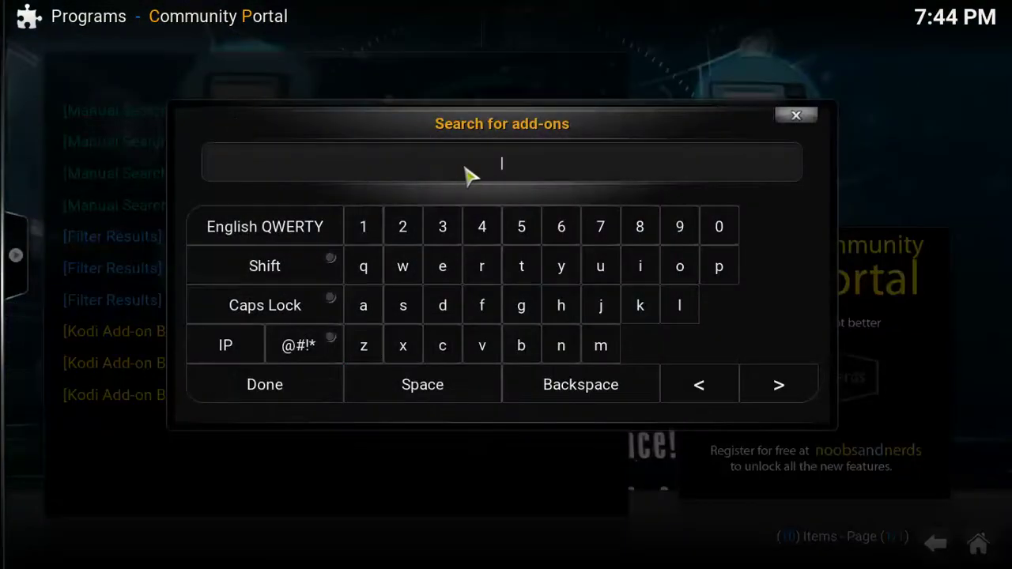
text(geni)
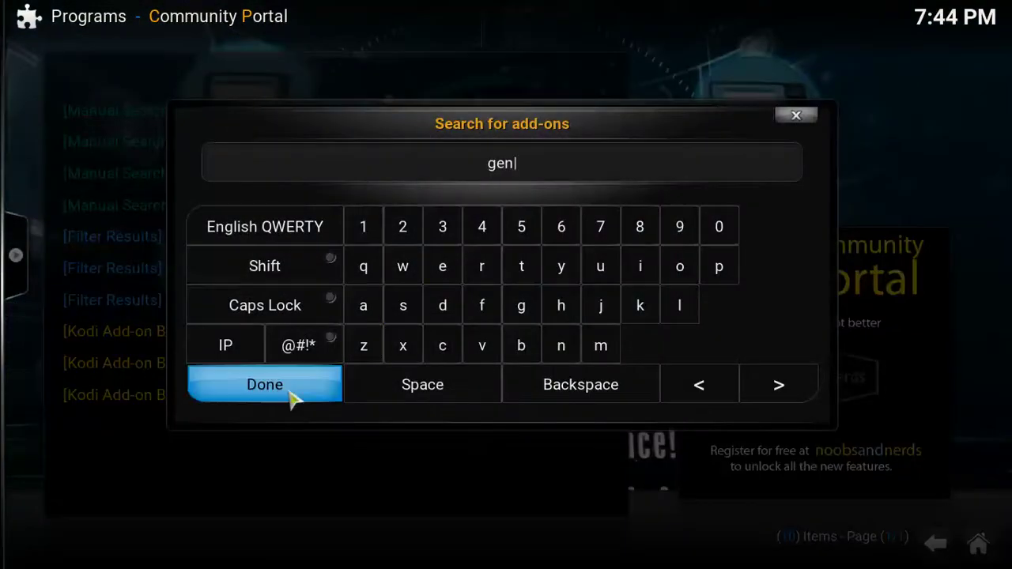
click(279, 386)
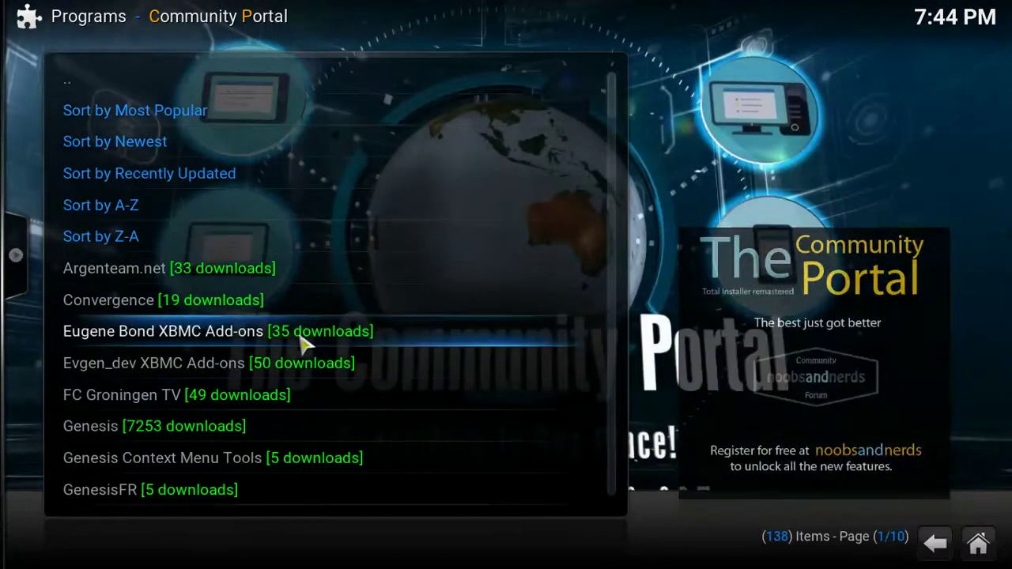
- Install the Genesis add-on from the search results using the recommended install option
click(101, 433)
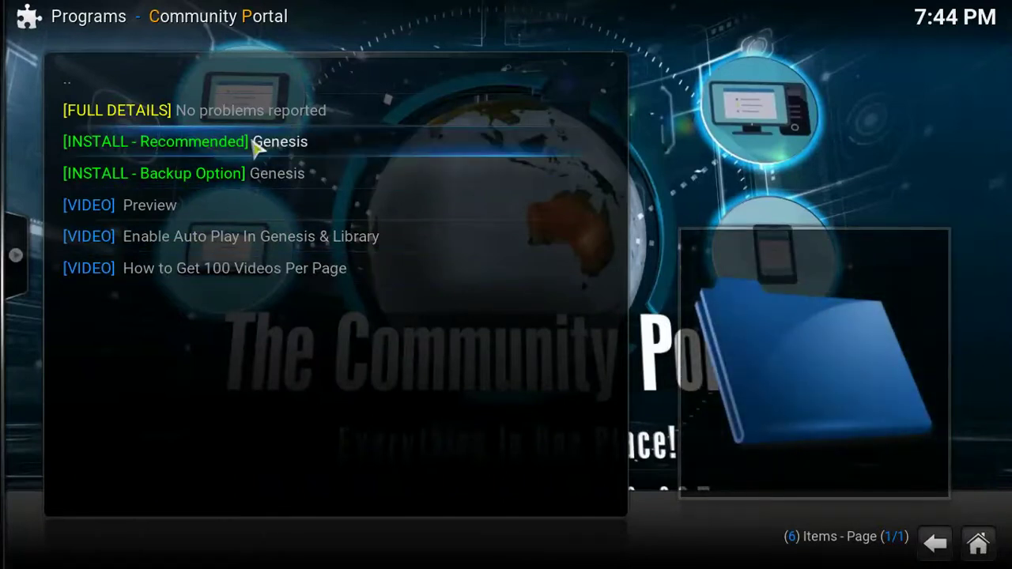
click(204, 154)
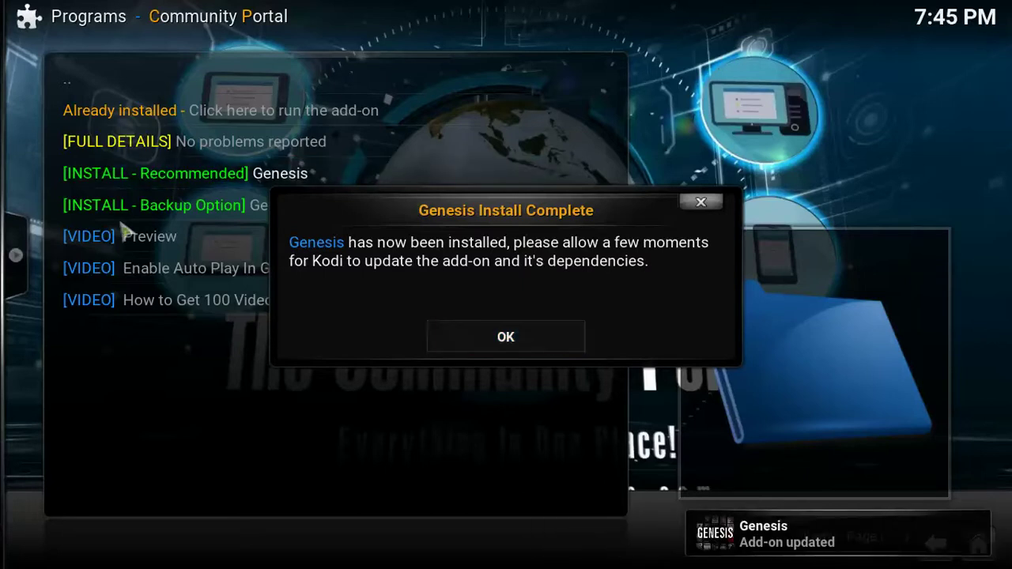
click(497, 336)
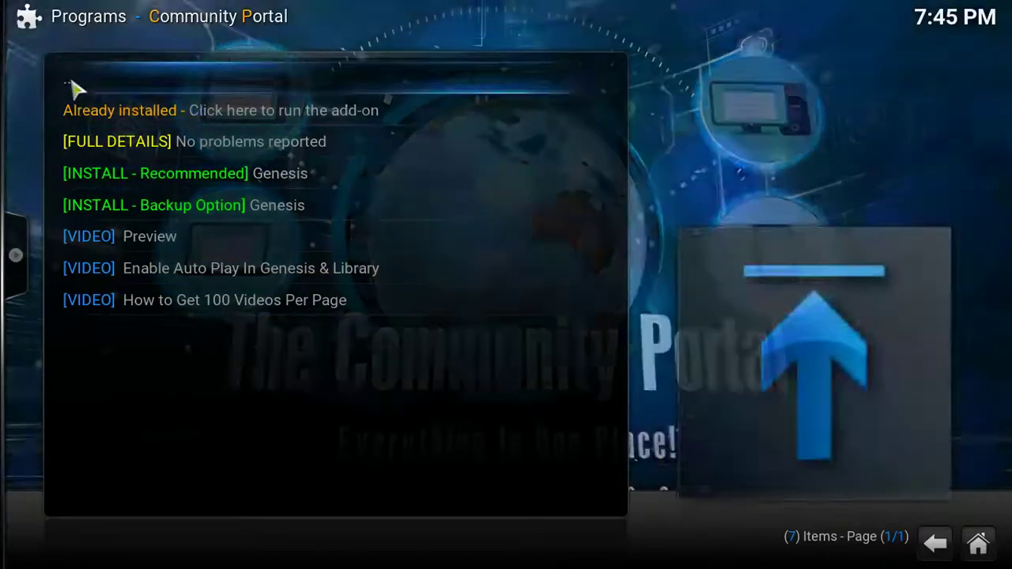
- Return to the add-on search options and search by name for "navix"
click(74, 83)
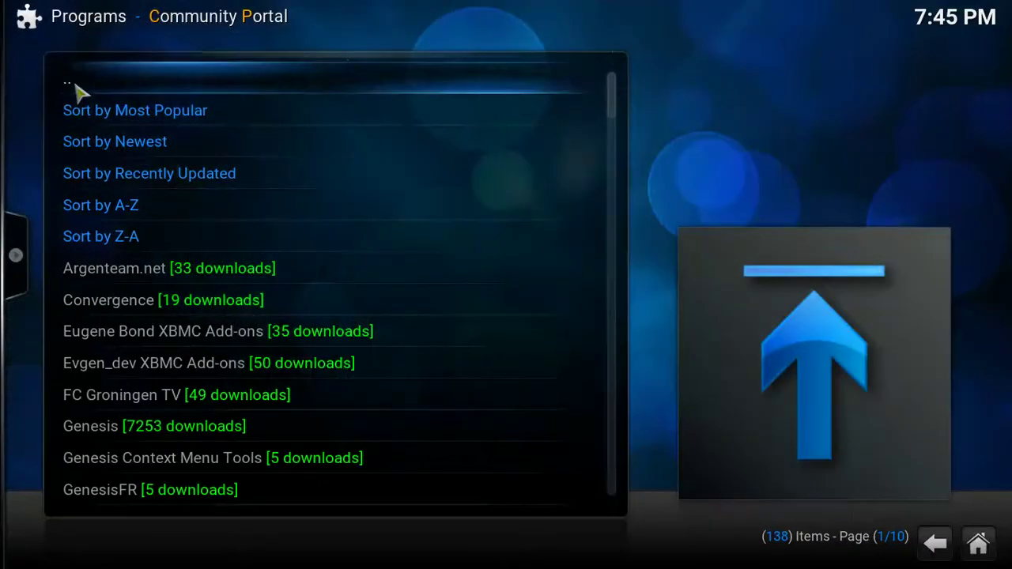
click(77, 87)
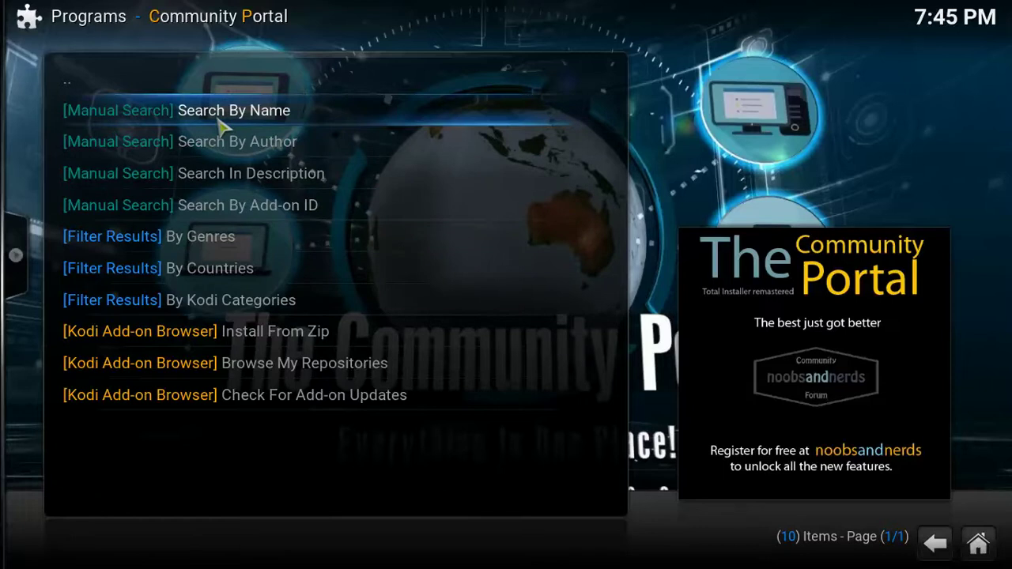
click(219, 122)
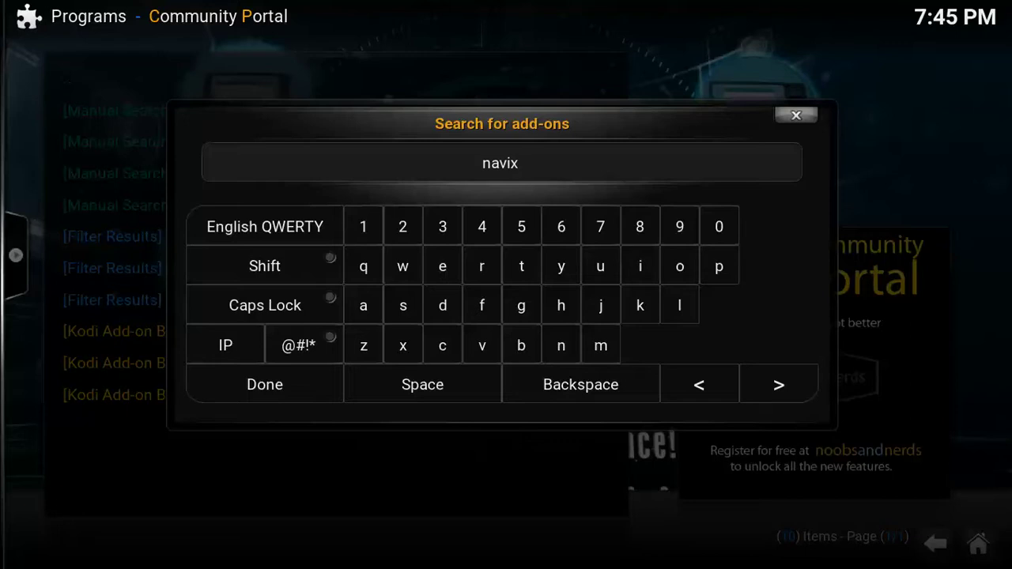
click(265, 388)
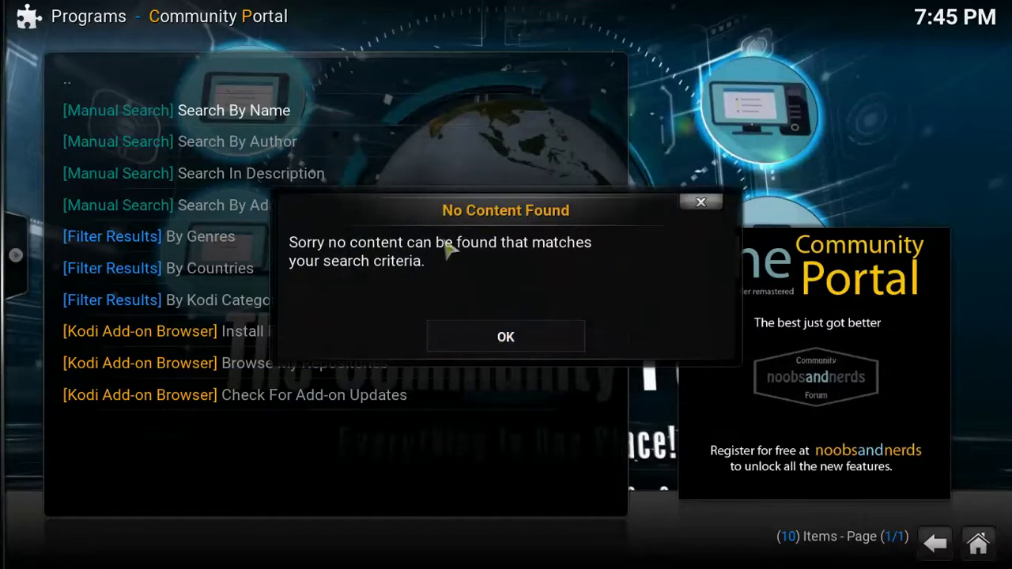
click(506, 337)
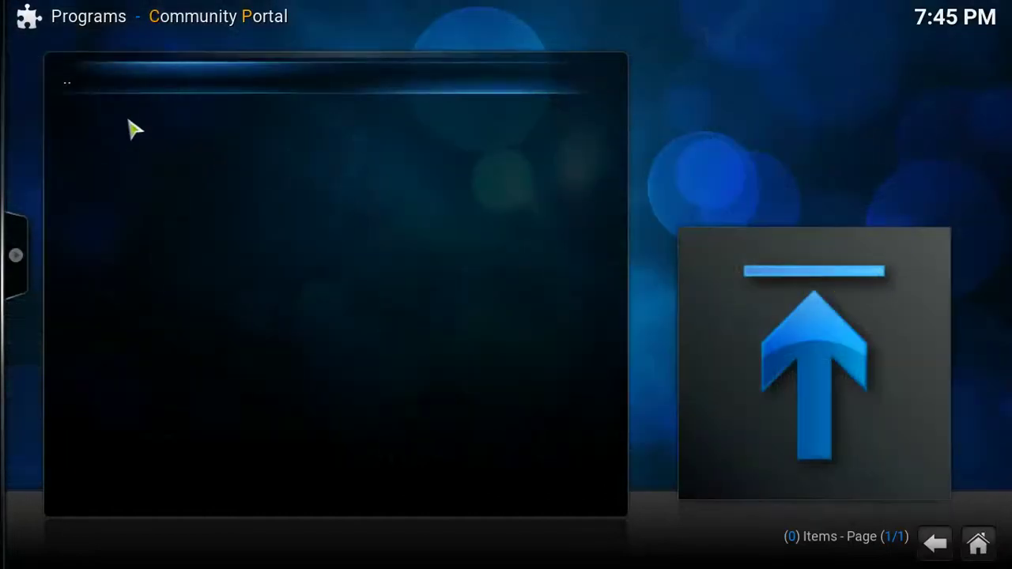
- Return to the add-on search options and search by name for "navi"
click(59, 86)
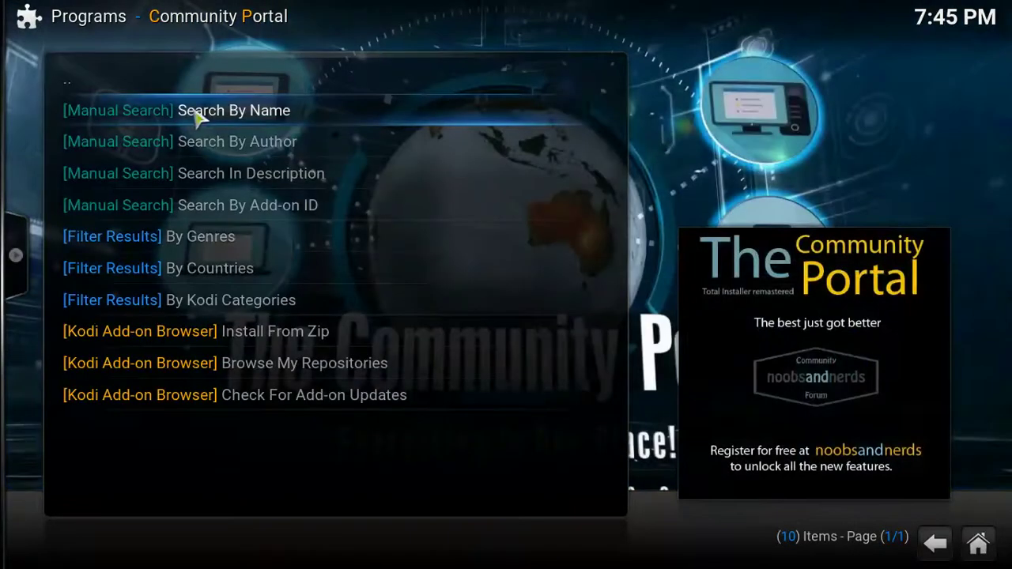
click(227, 119)
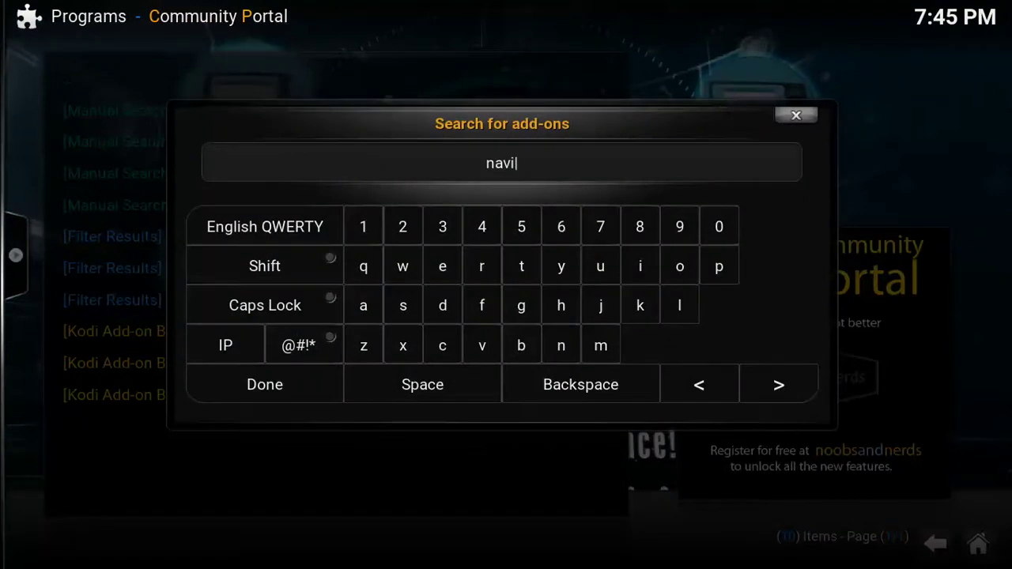
click(336, 386)
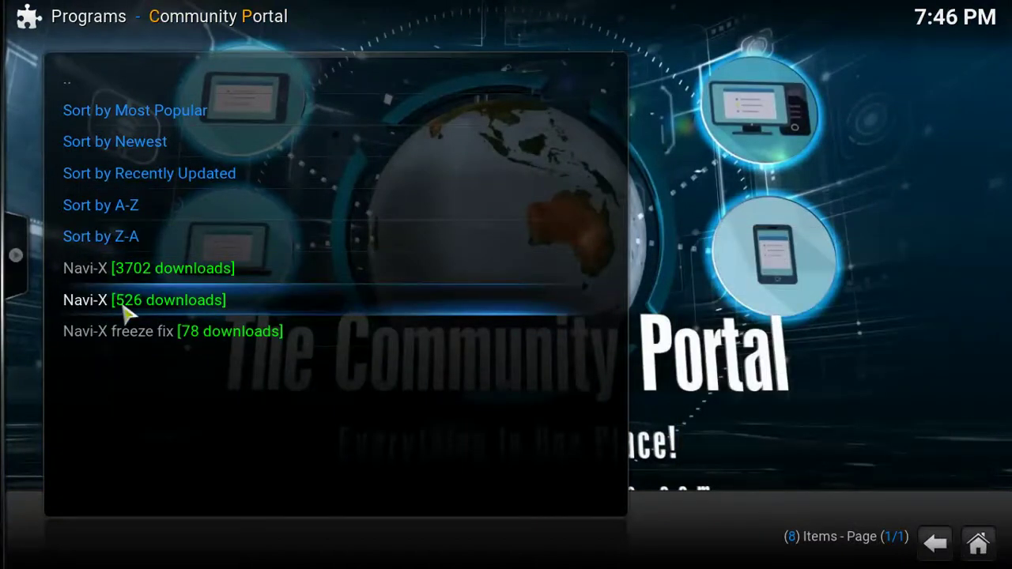
- Install the Navi-X add-on with 3702 downloads using the recommended install option and acknowledge the completed installation
click(125, 277)
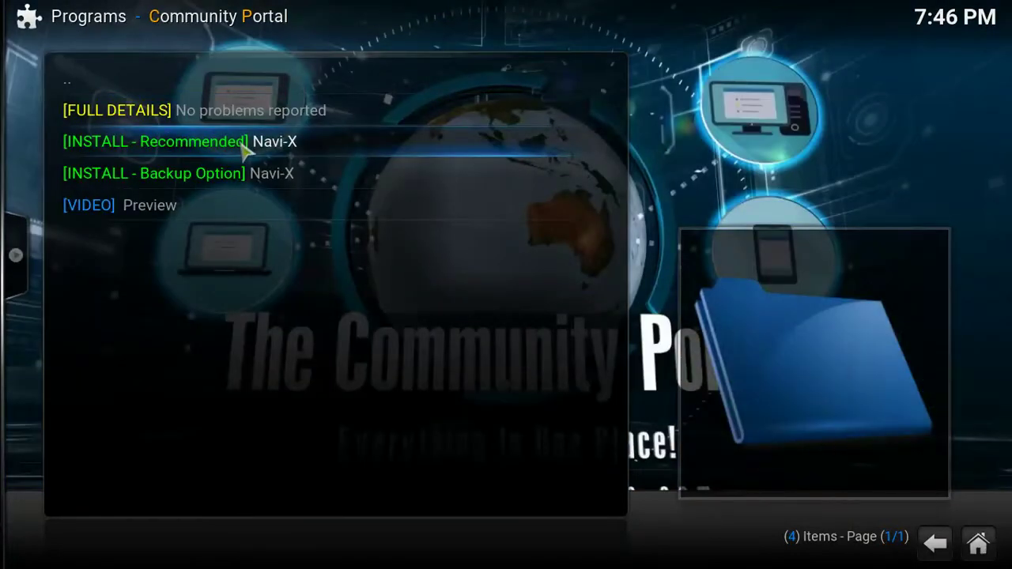
click(246, 150)
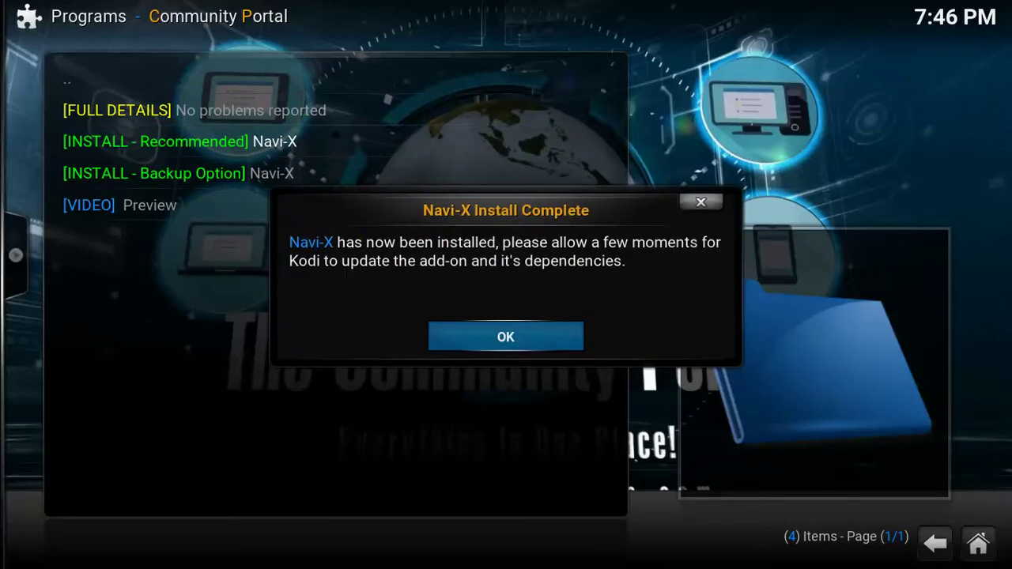
click(509, 349)
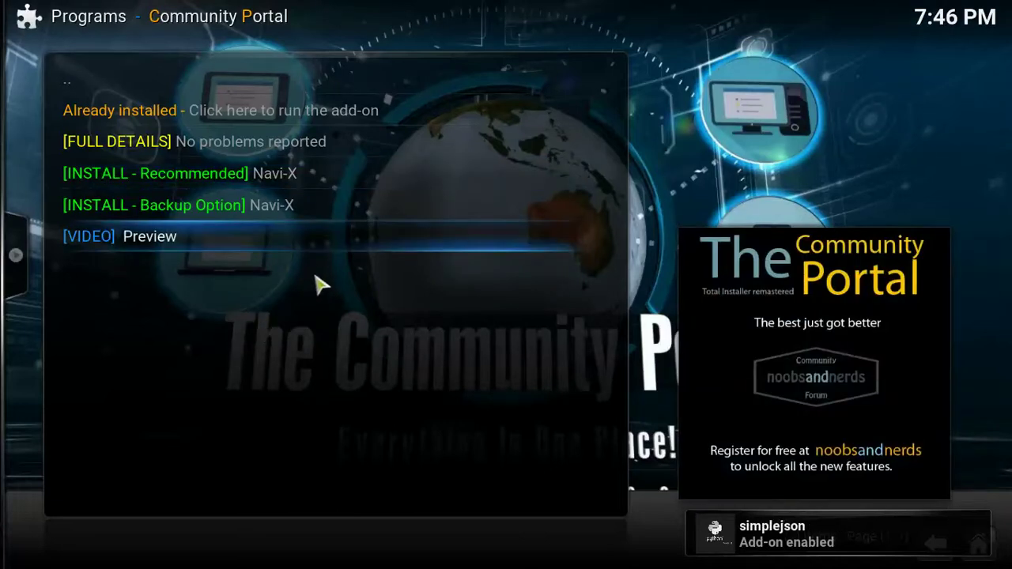
key(Up)
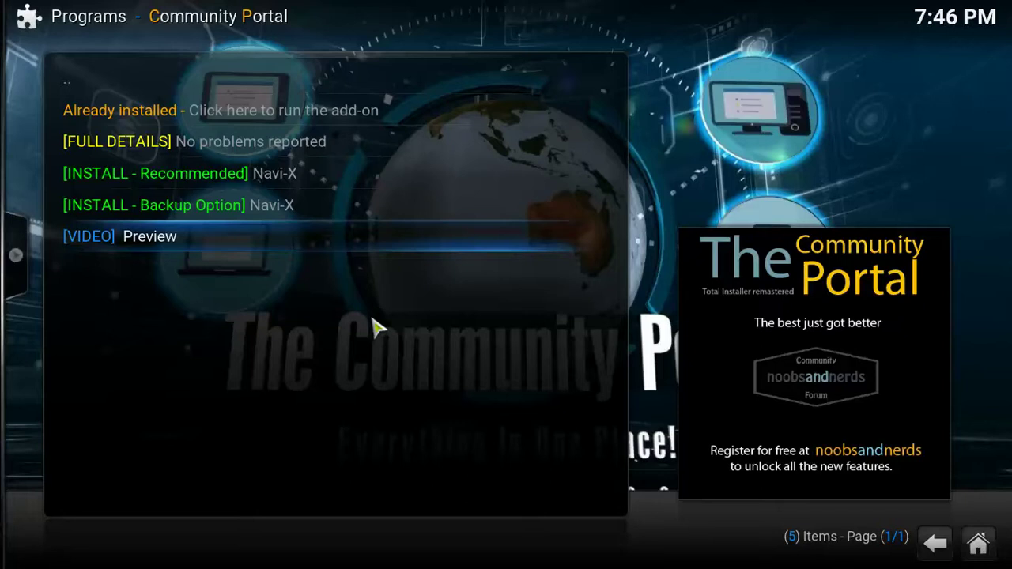
- Back out of the Community Portal's nested pages to the list of program add-ons
key(Escape)
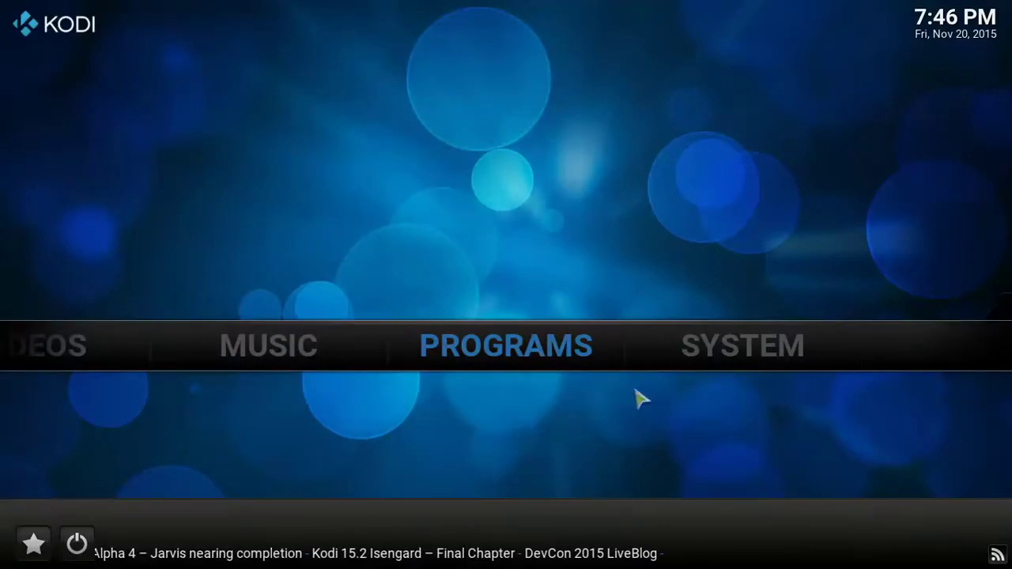
click(555, 368)
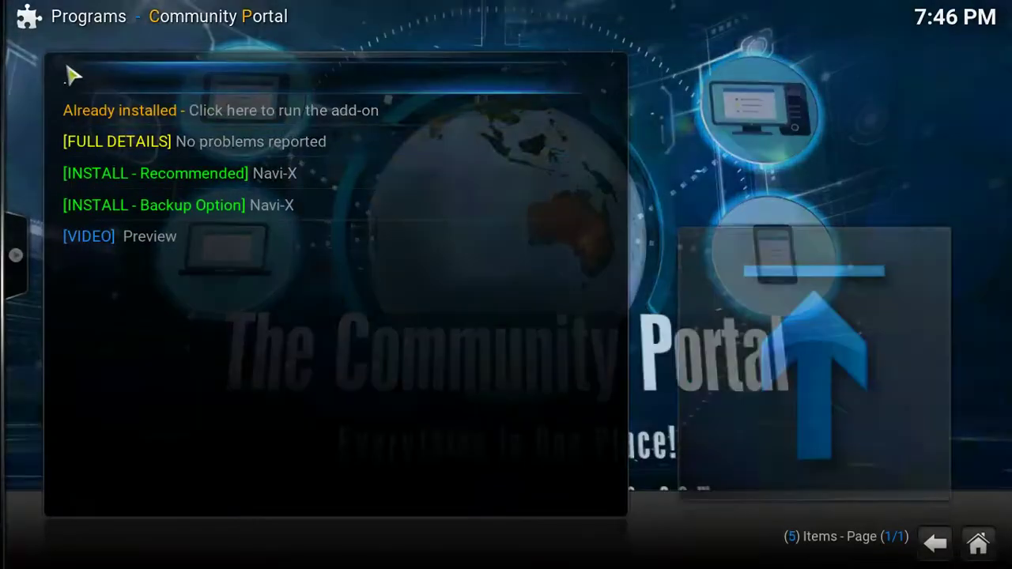
click(70, 87)
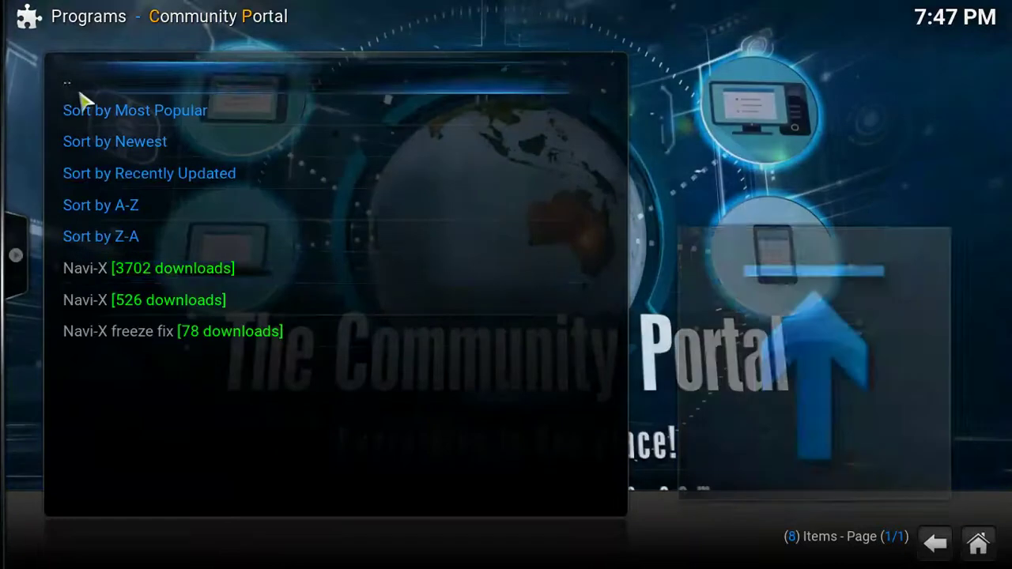
click(70, 90)
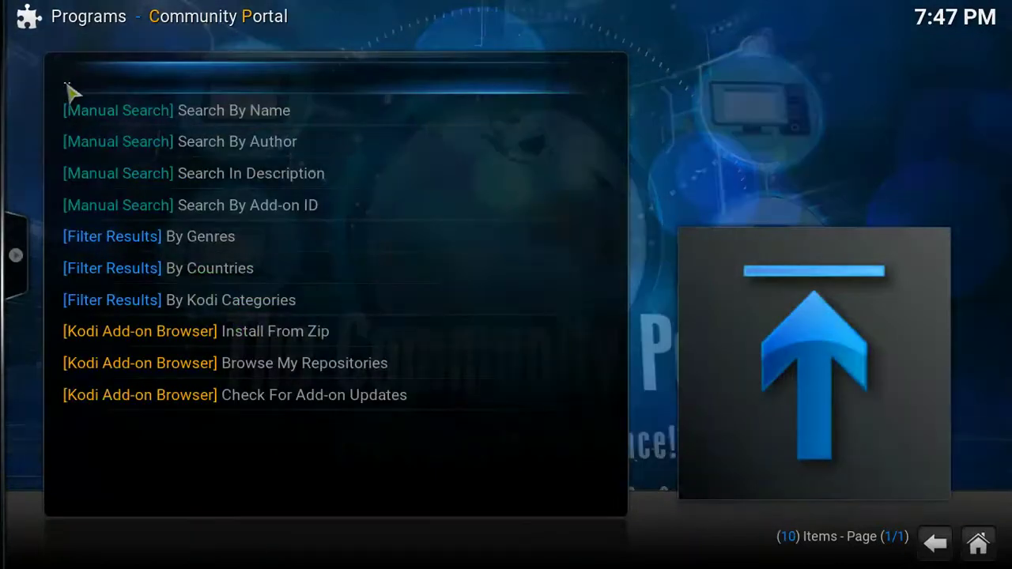
click(68, 88)
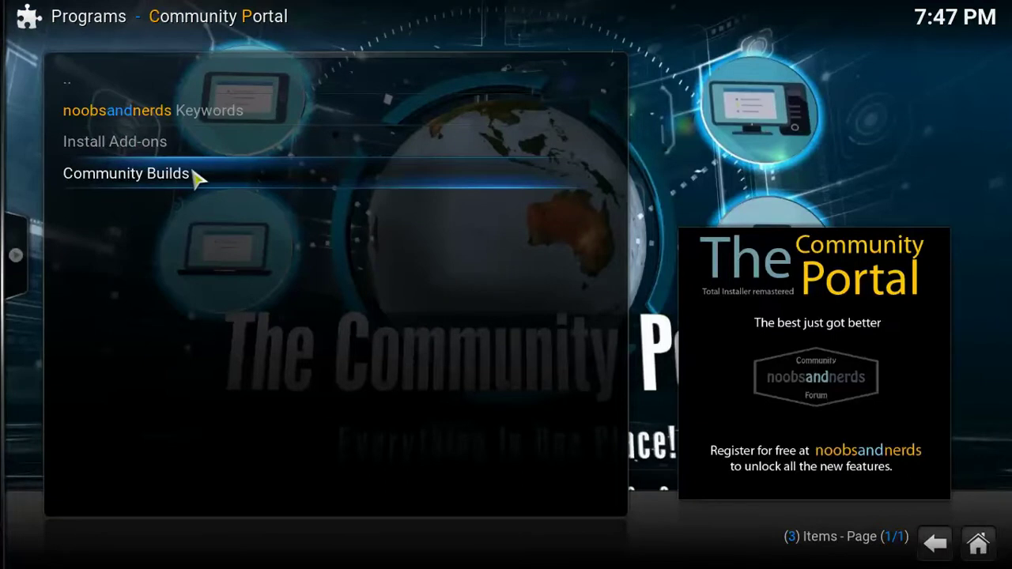
key(Escape)
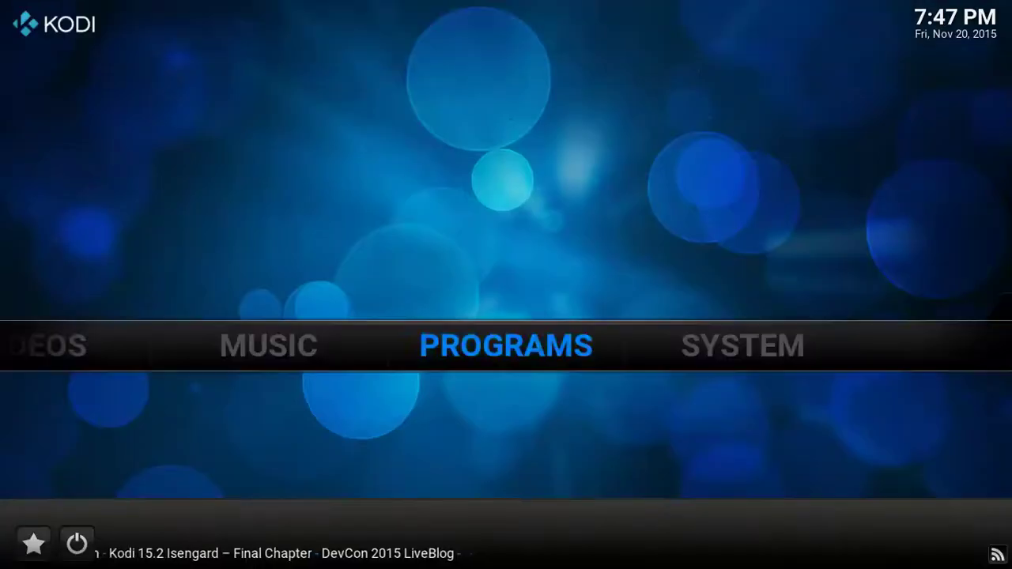
click(555, 357)
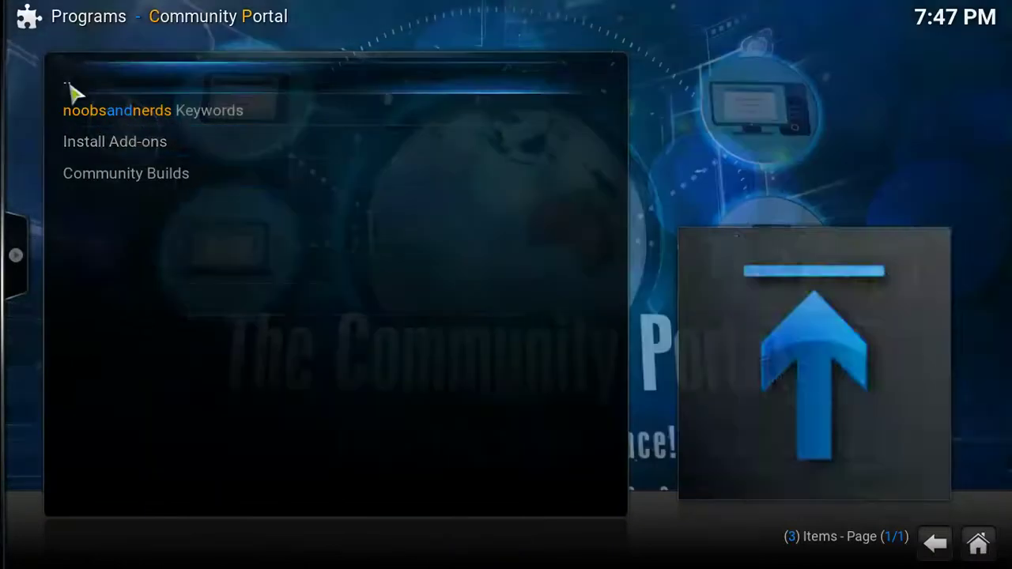
click(70, 84)
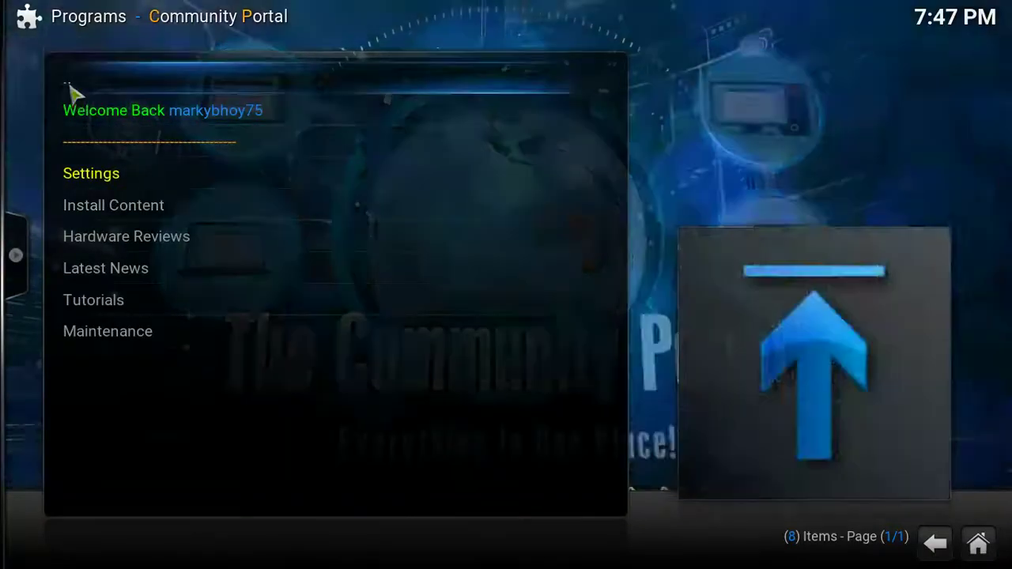
click(70, 87)
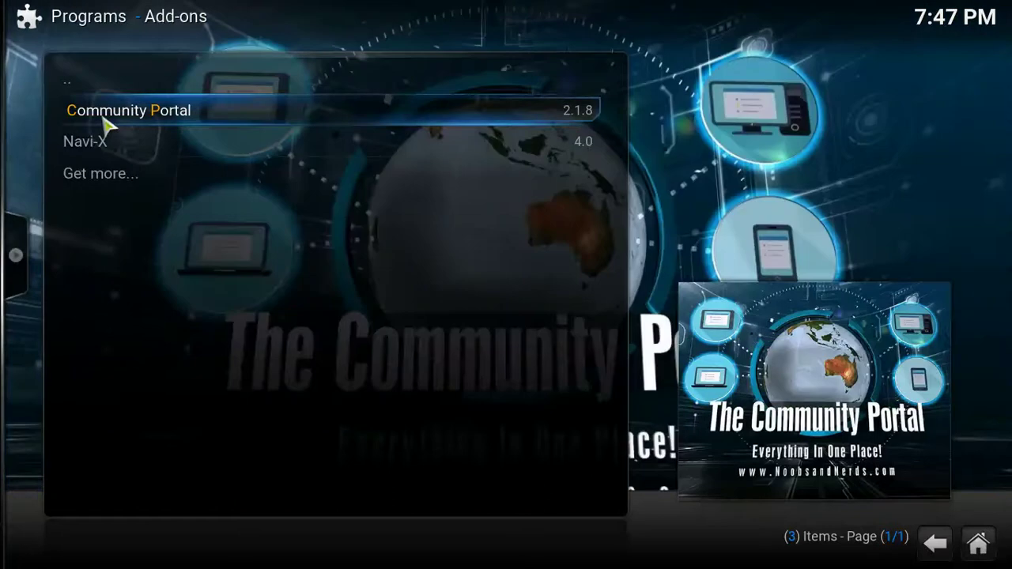
- In the Community Portal add-on settings, turn on Enable XXX Content among the show/hide content options and save
right_click(107, 126)
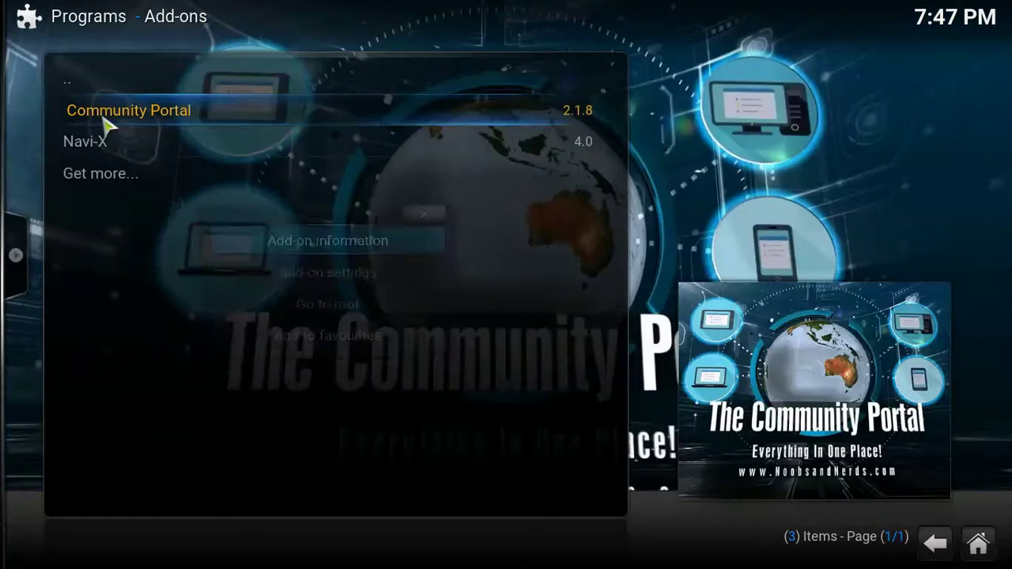
click(361, 285)
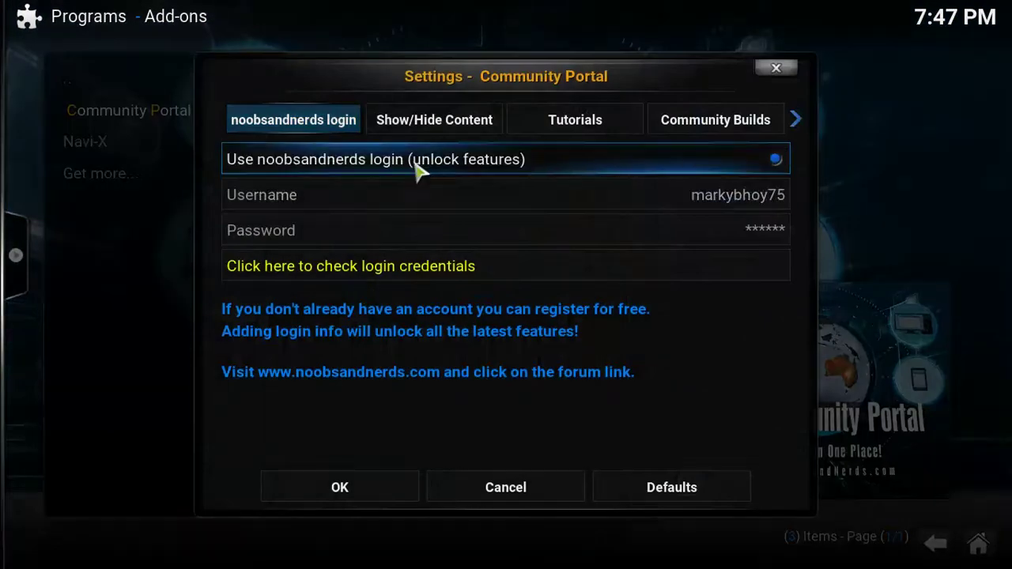
click(430, 129)
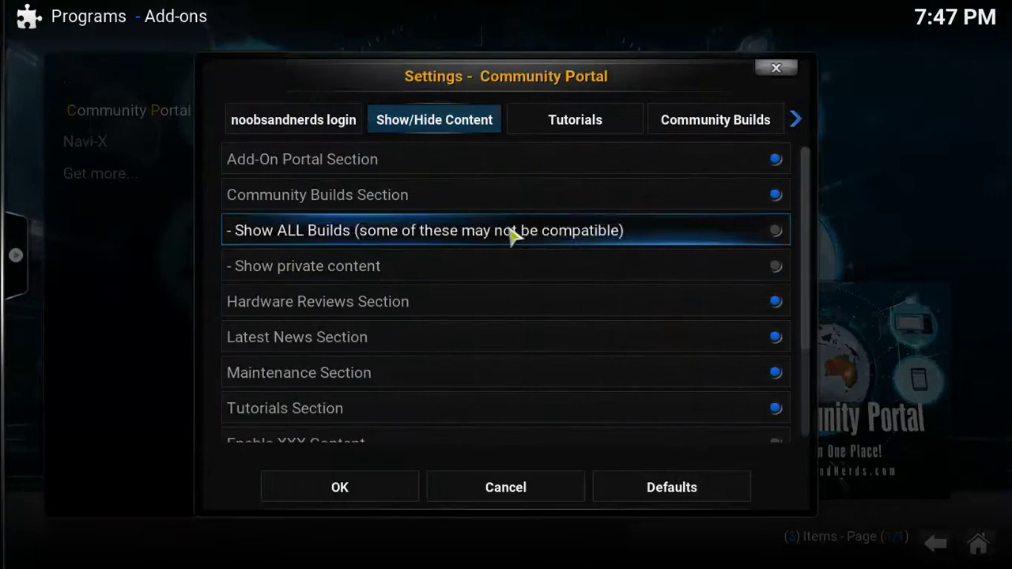
scroll(818, 269, down, 2)
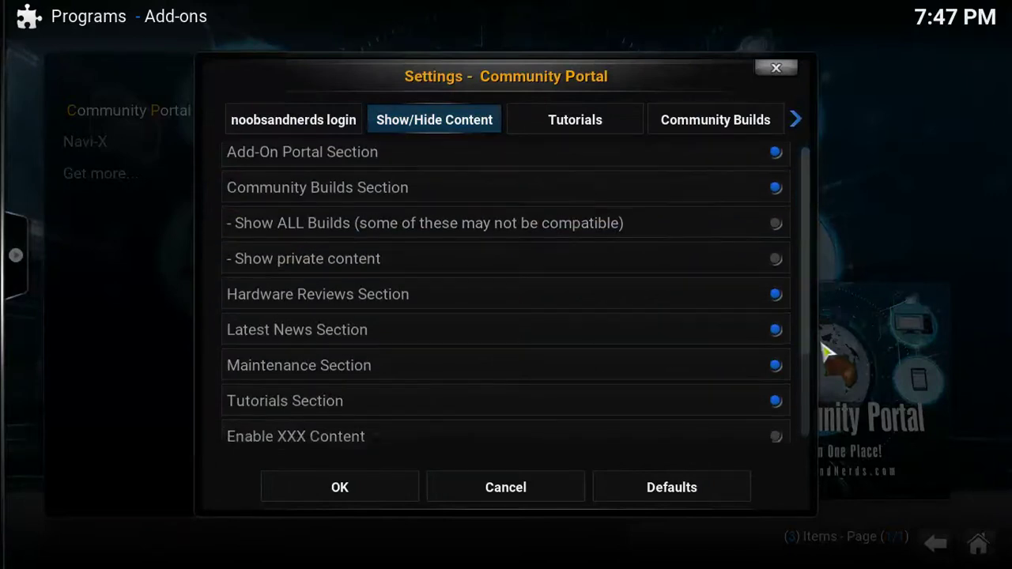
click(776, 427)
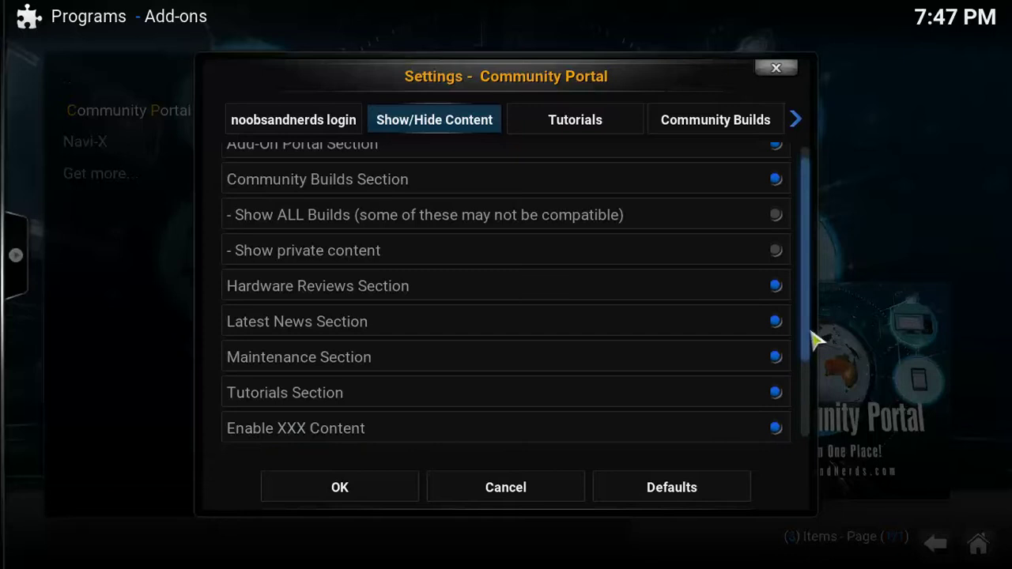
scroll(818, 340, down, 3)
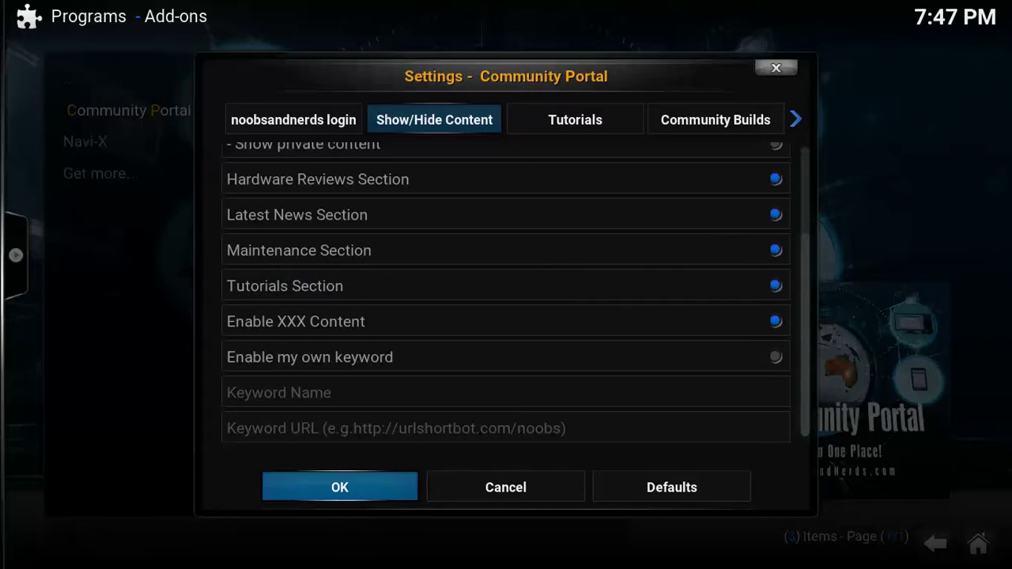
click(340, 487)
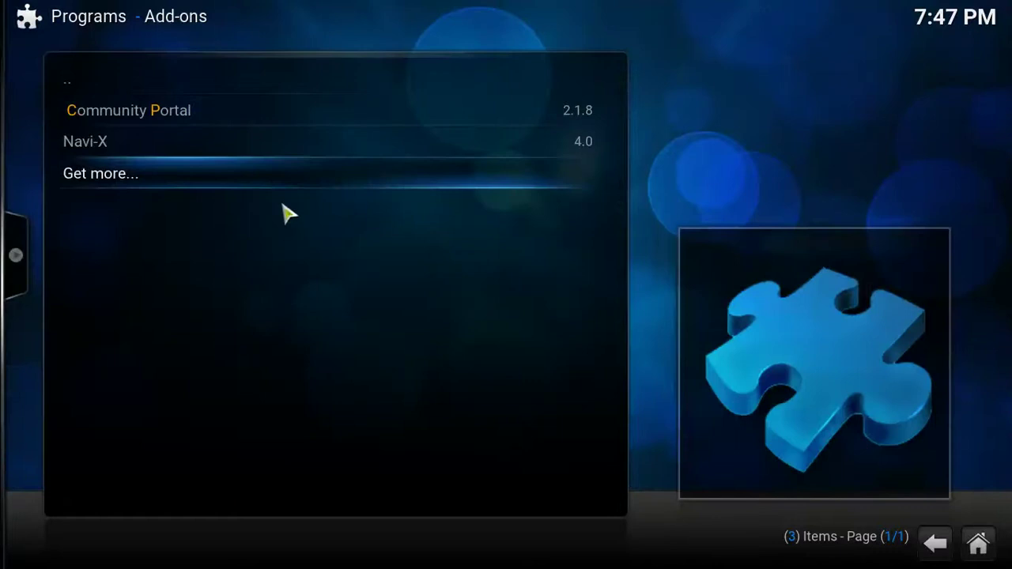
- Launch Genesis from the video add-ons, look through its changelog to the end and close it
key(Escape)
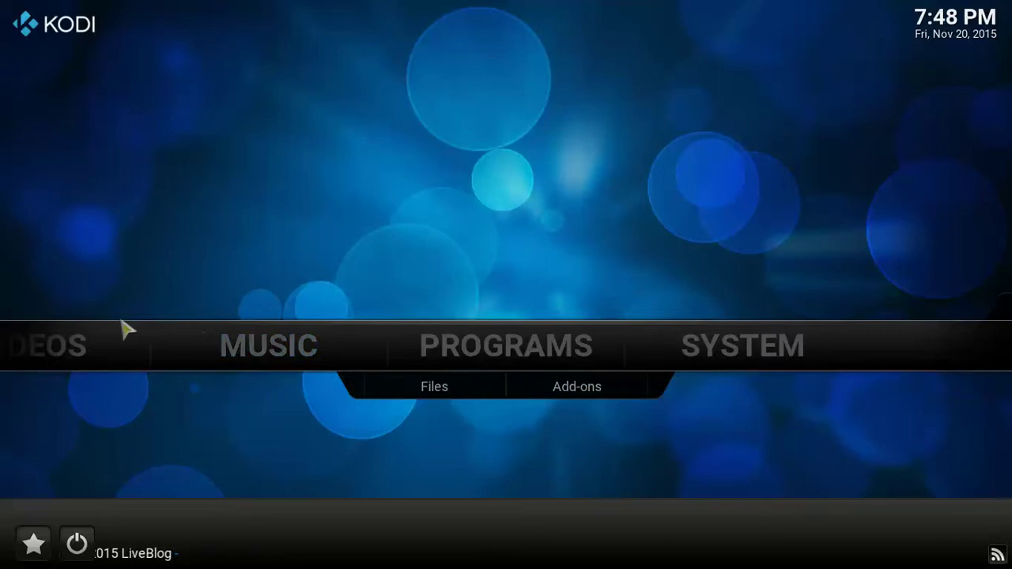
click(94, 354)
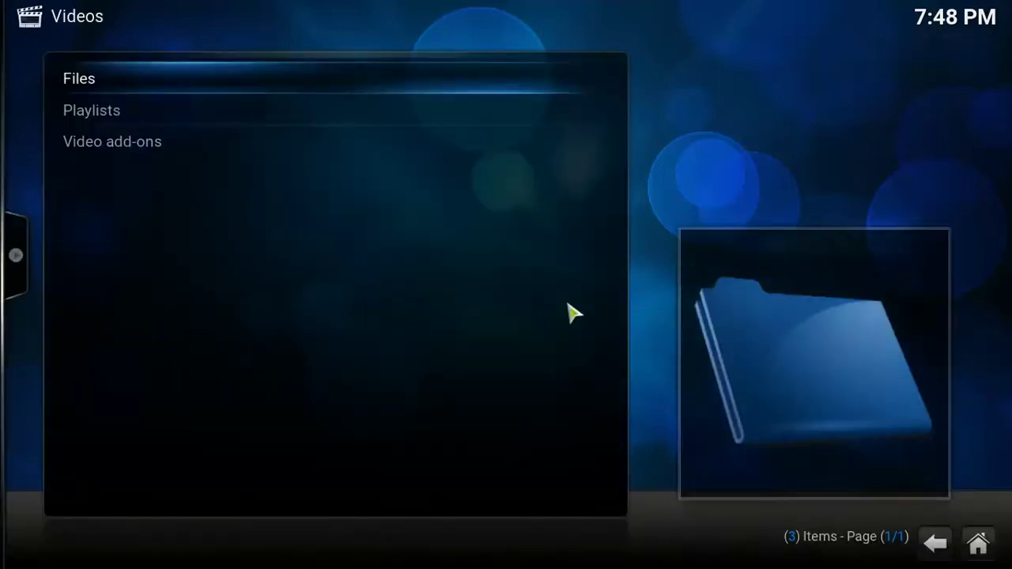
click(119, 151)
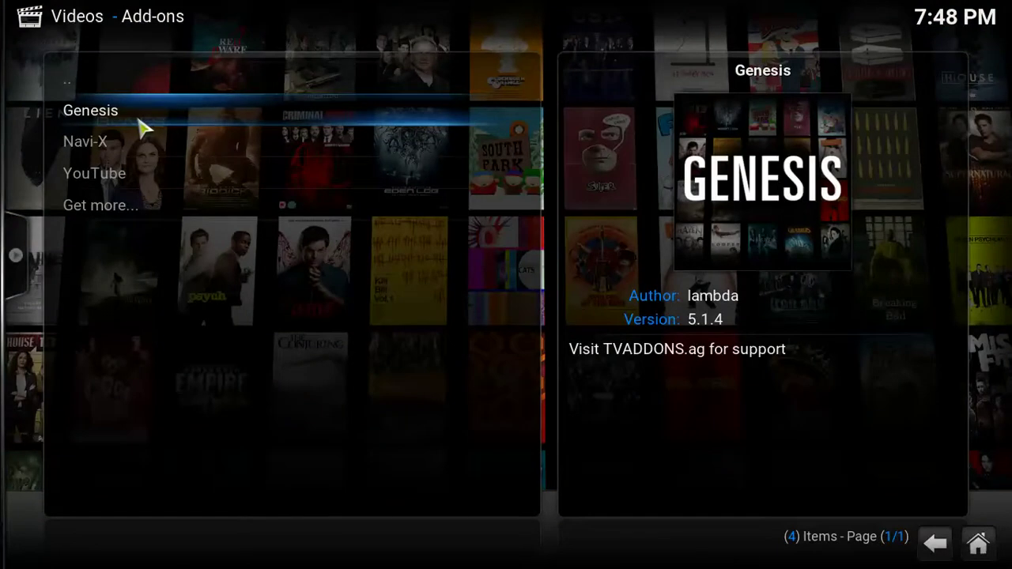
click(143, 127)
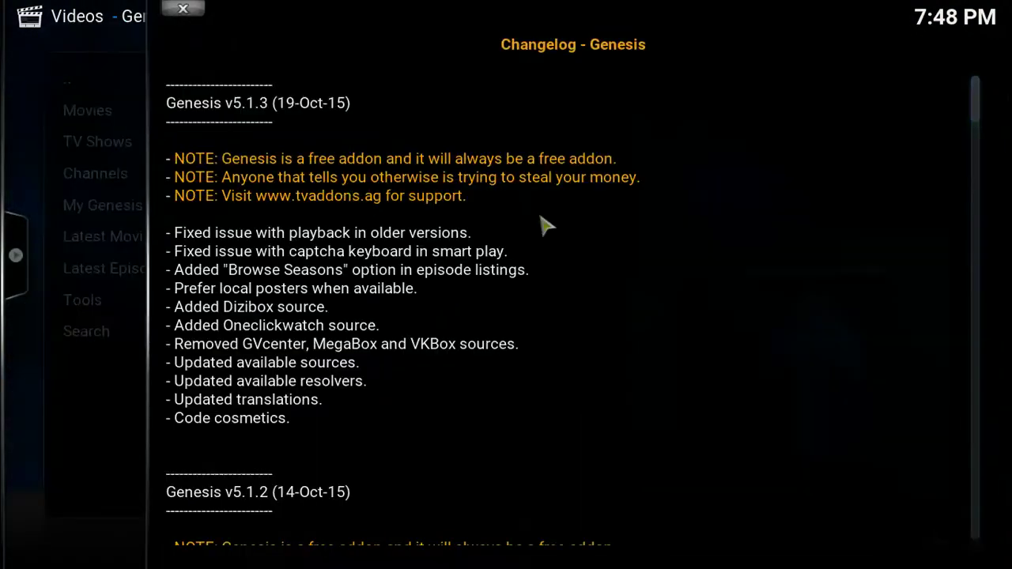
drag(978, 103, 998, 541)
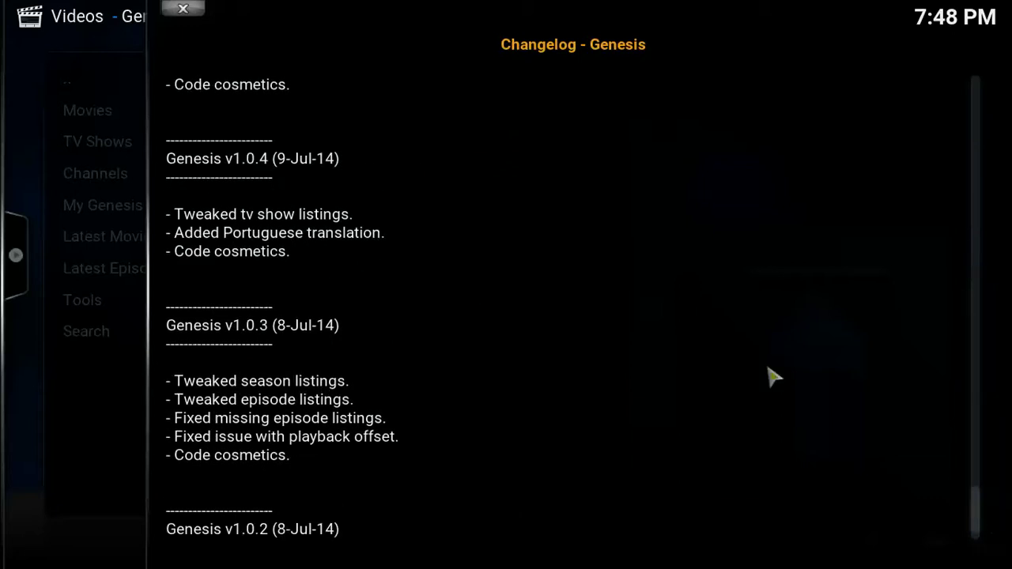
click(182, 11)
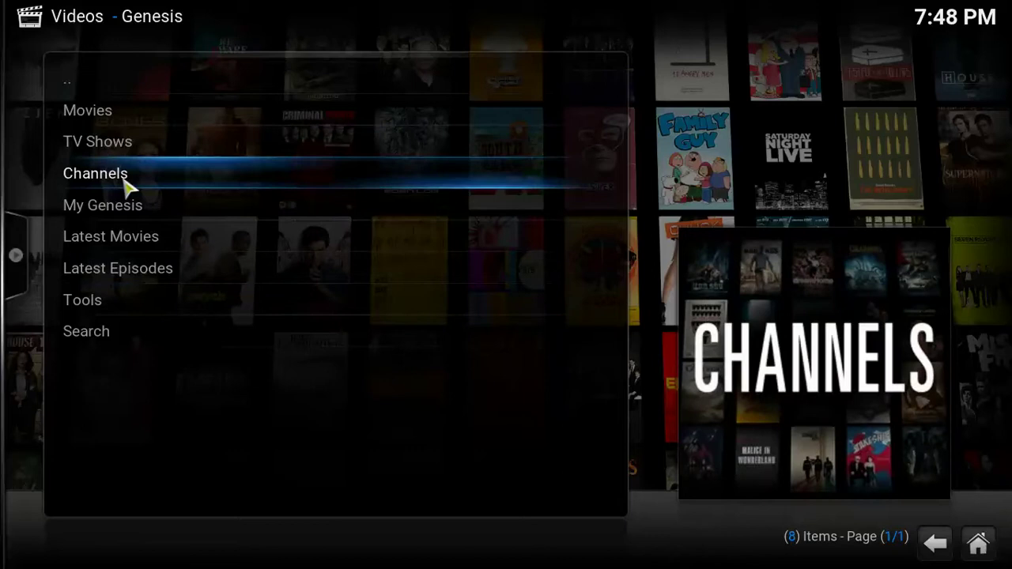
- List the most popular TV shows in Genesis and add The Walking Dead to the library
click(102, 149)
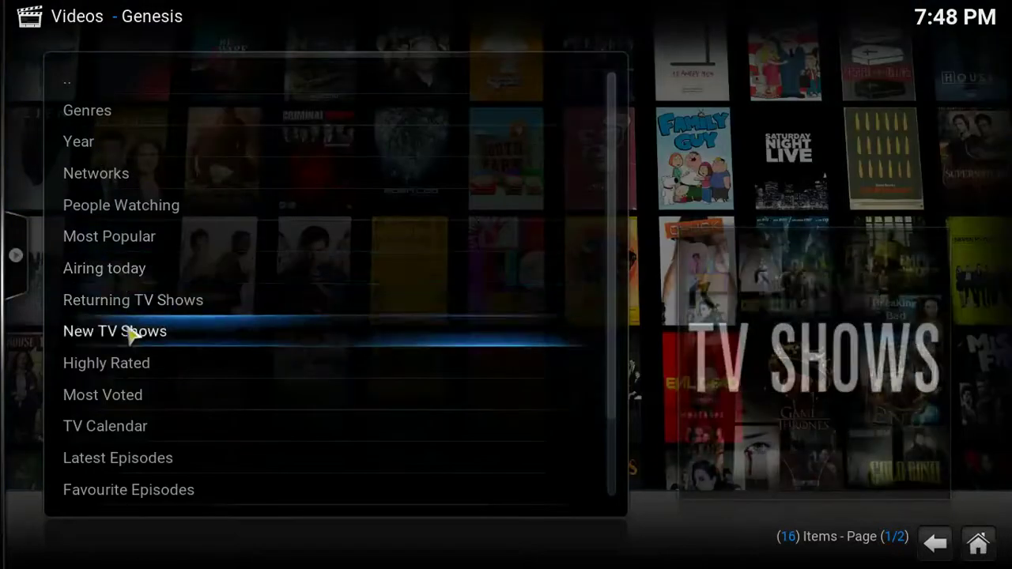
click(113, 244)
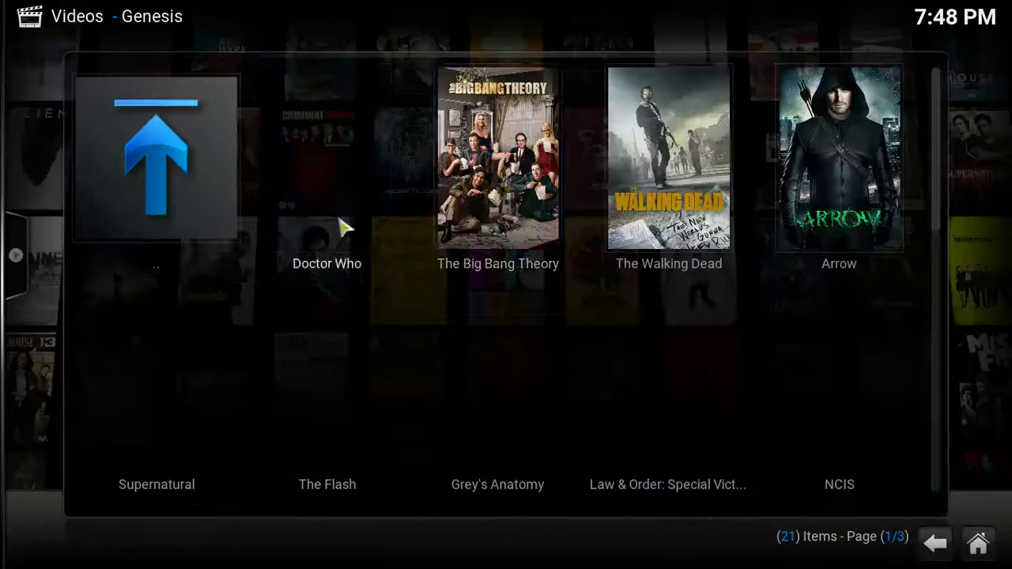
right_click(686, 202)
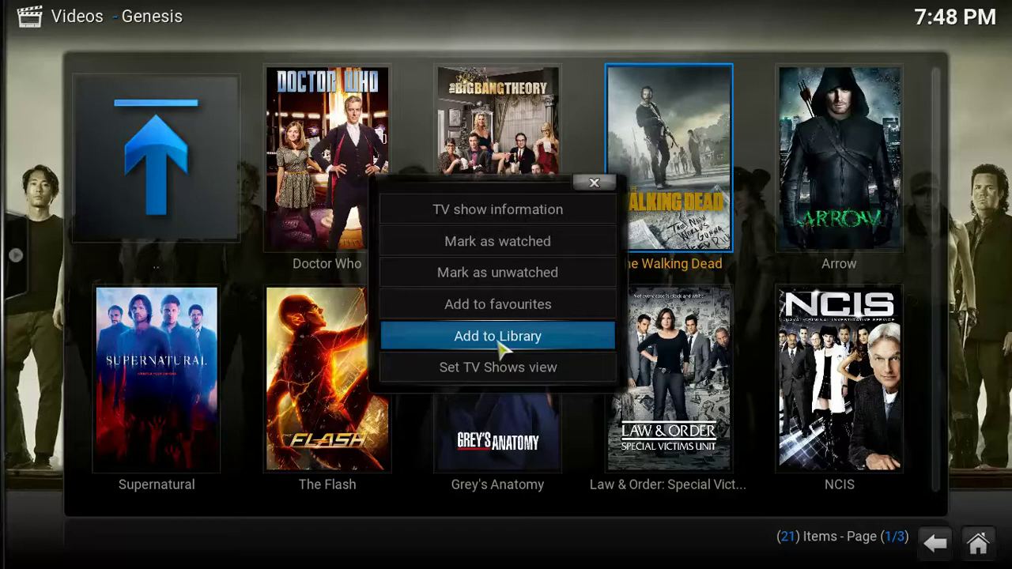
click(498, 343)
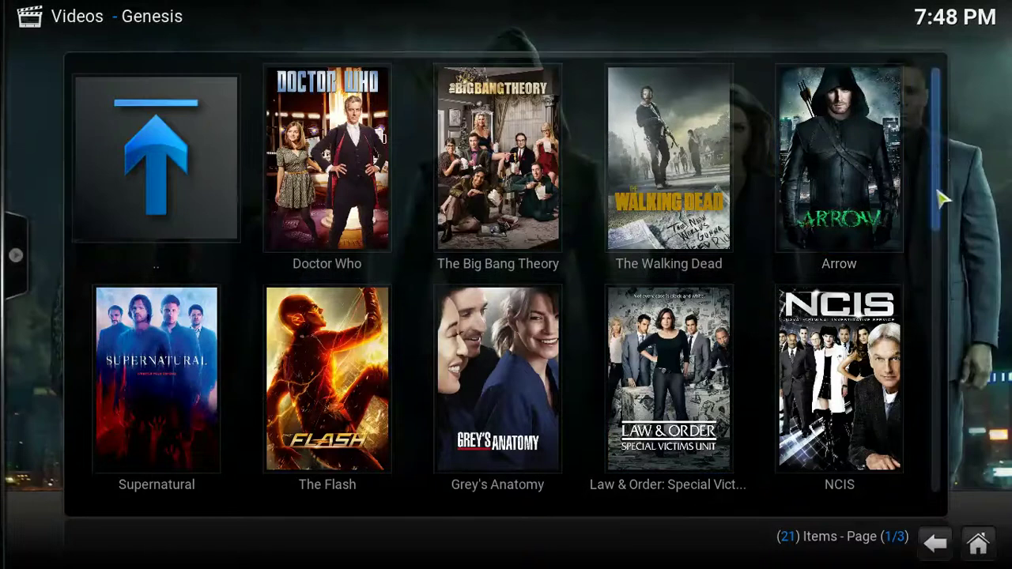
- Add Game of Thrones from the most popular TV shows to the library
scroll(943, 200, down, 1)
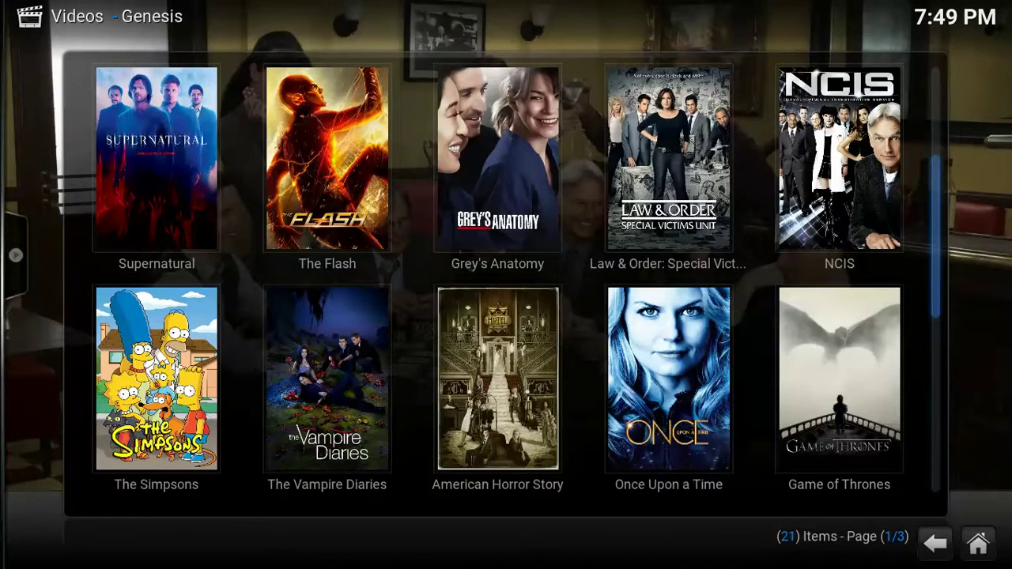
right_click(834, 360)
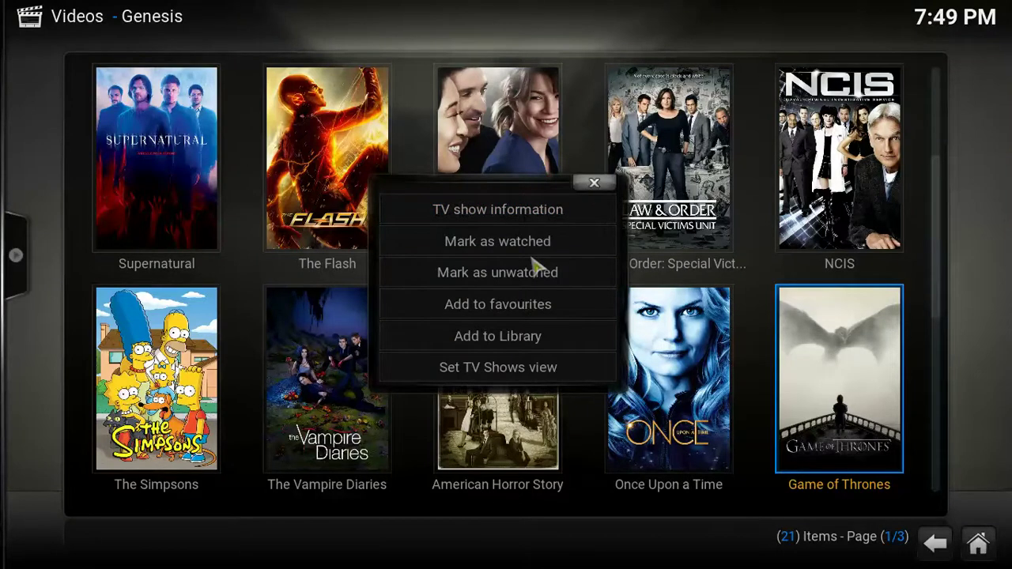
click(499, 346)
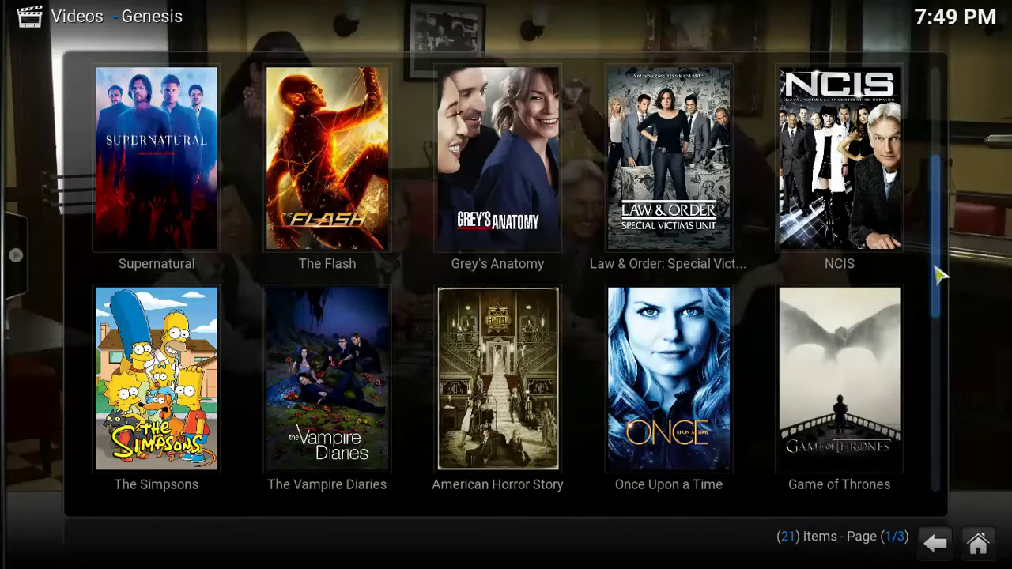
scroll(939, 275, down, 1)
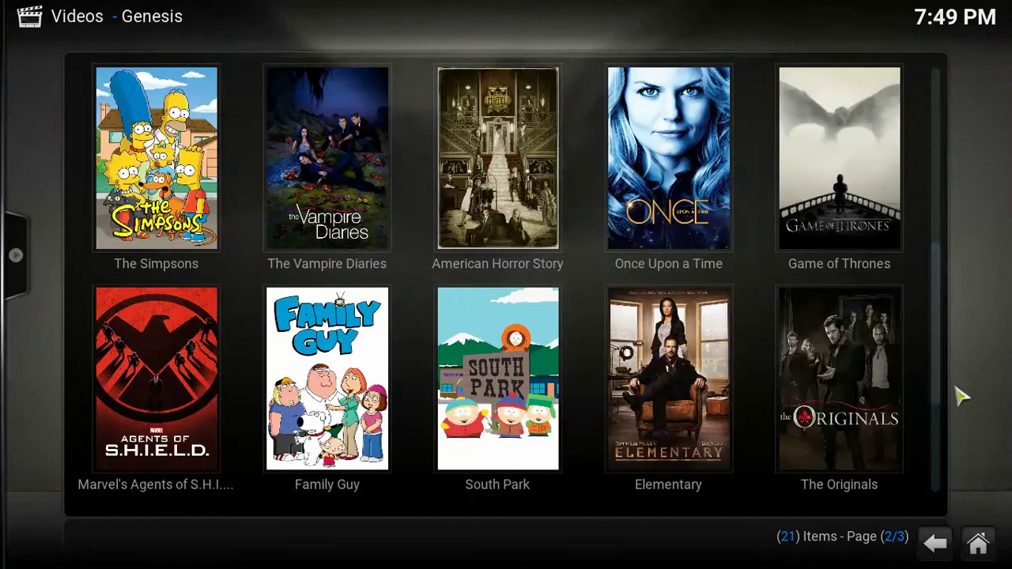
scroll(941, 402, down, 1)
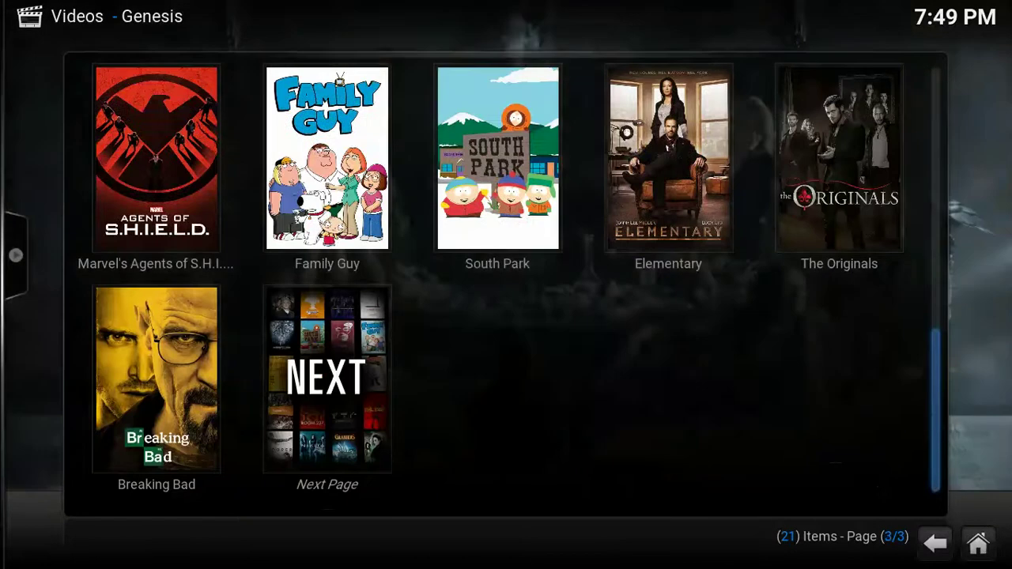
scroll(944, 470, down, 1)
right_click(850, 470)
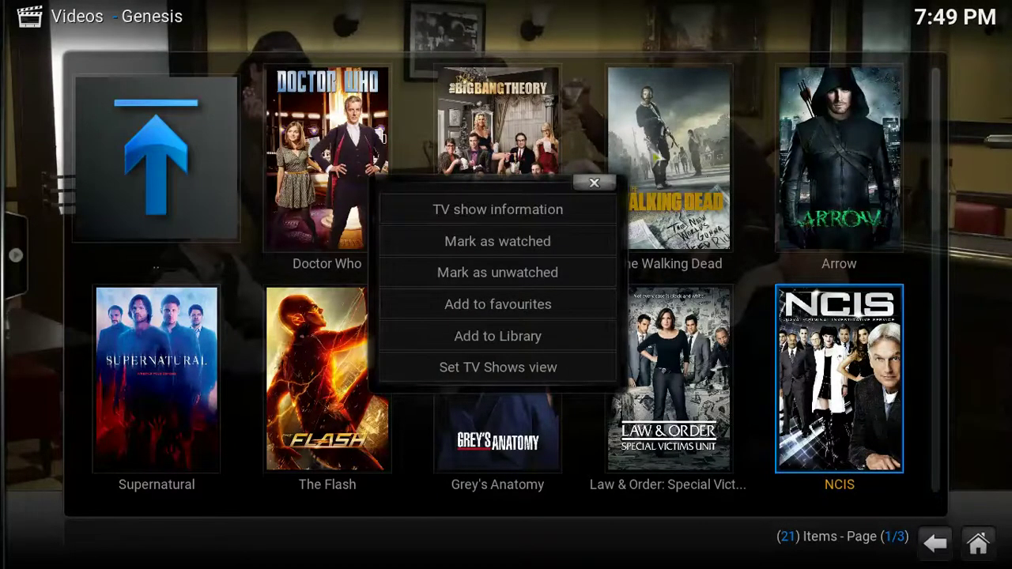
click(593, 183)
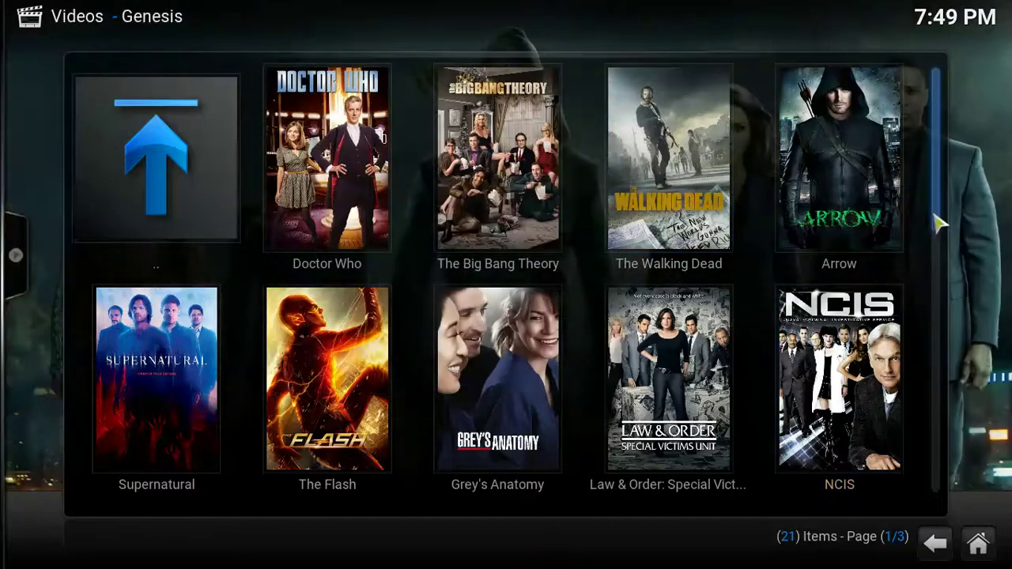
- Go to the next page of the most popular TV shows and add Homeland to the library
scroll(938, 277, down, 1)
scroll(945, 356, down, 2)
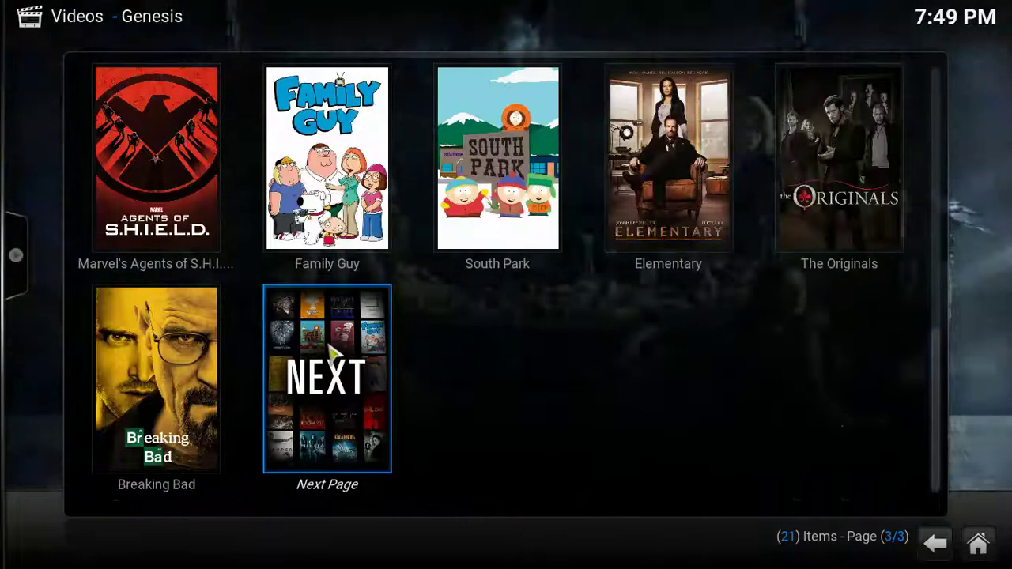
click(322, 415)
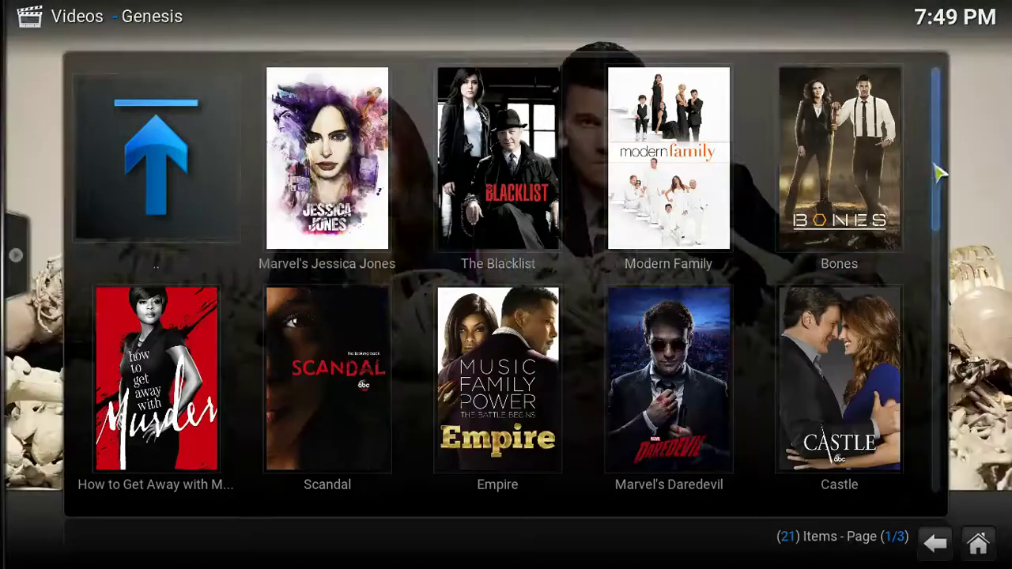
scroll(945, 190, down, 1)
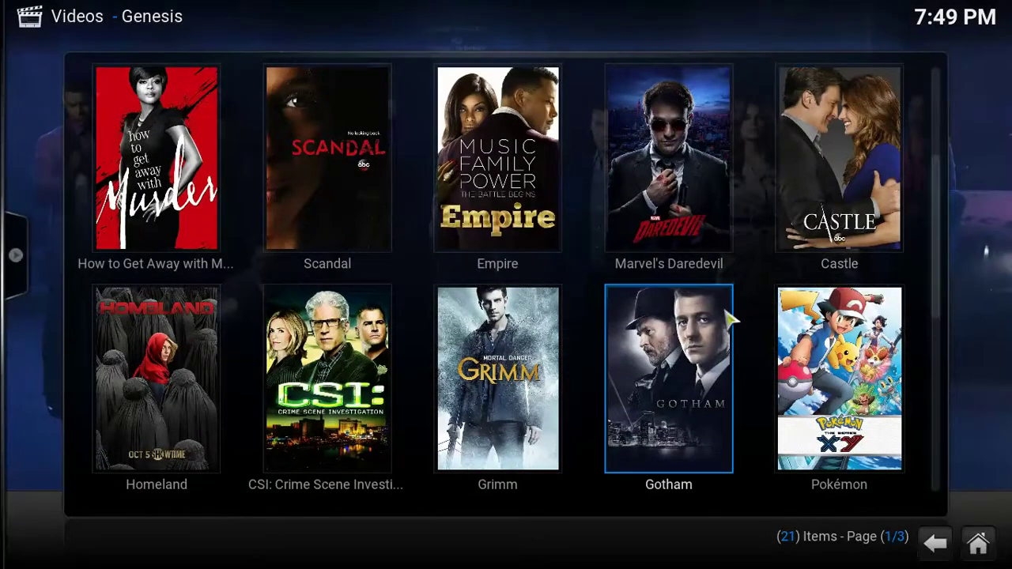
click(729, 316)
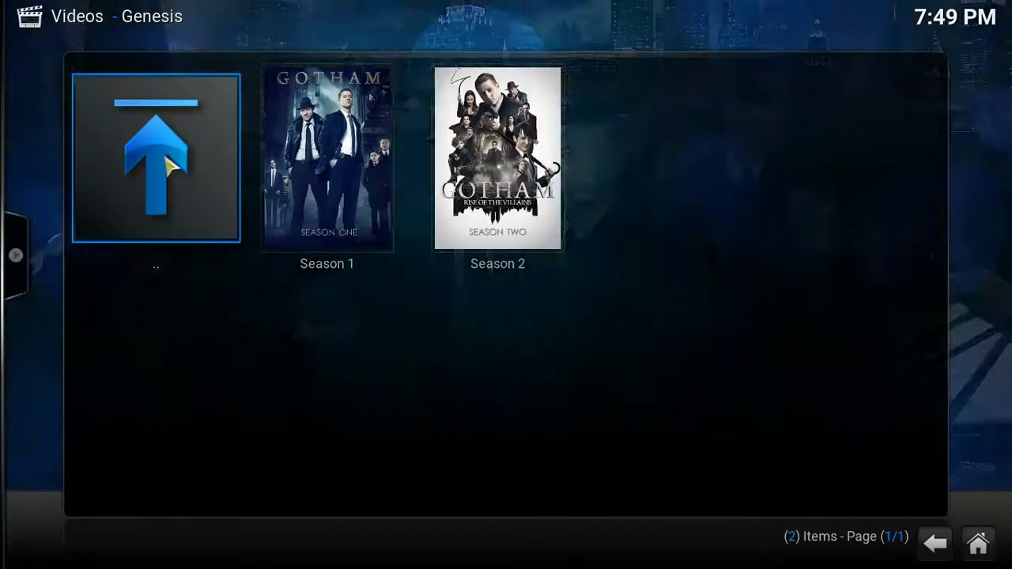
click(166, 167)
right_click(191, 389)
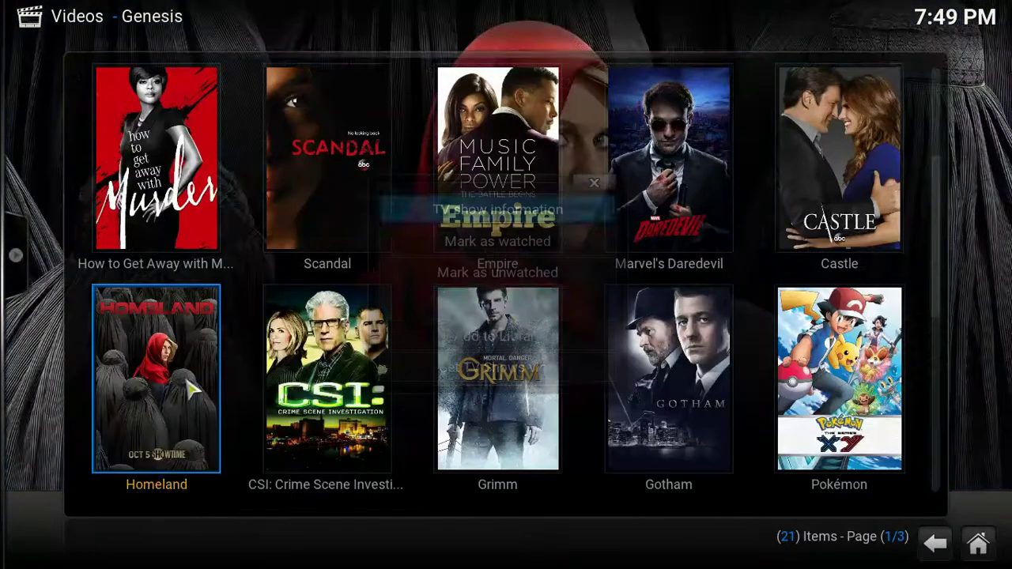
click(558, 336)
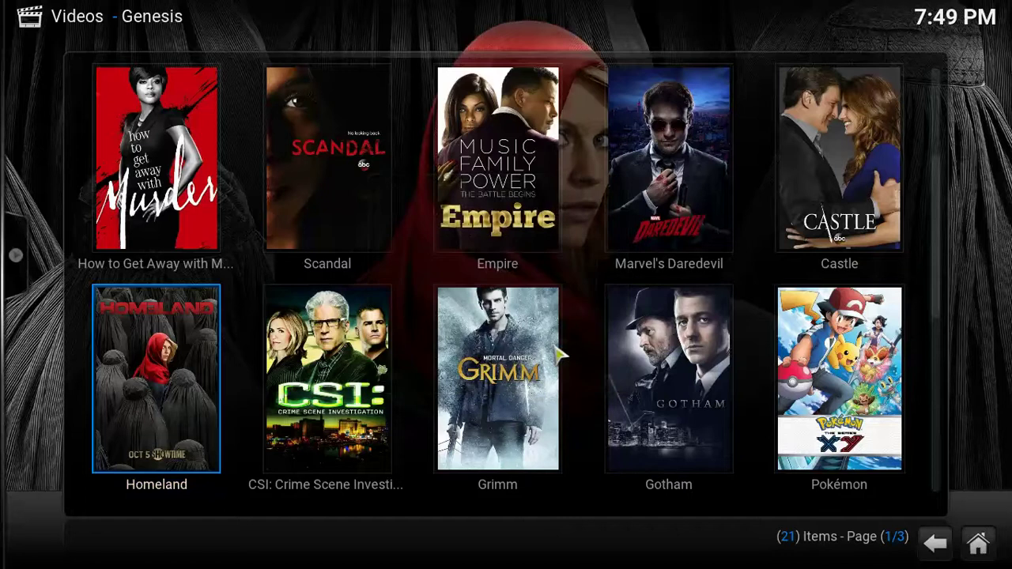
- Back out of the Genesis TV show lists and the video section to the home screen
key(Down)
key(Right)
key(Right)
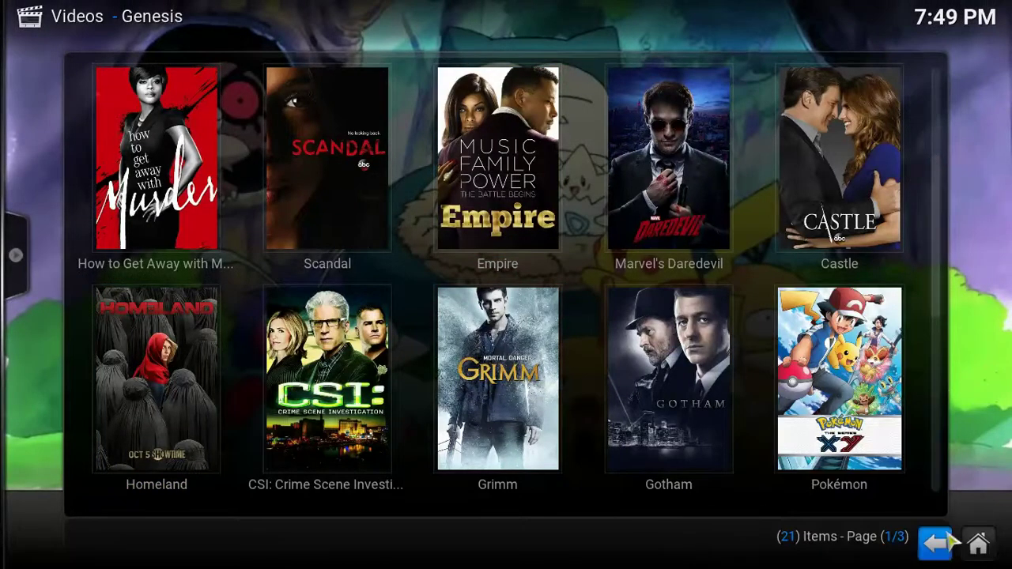
click(946, 550)
click(941, 549)
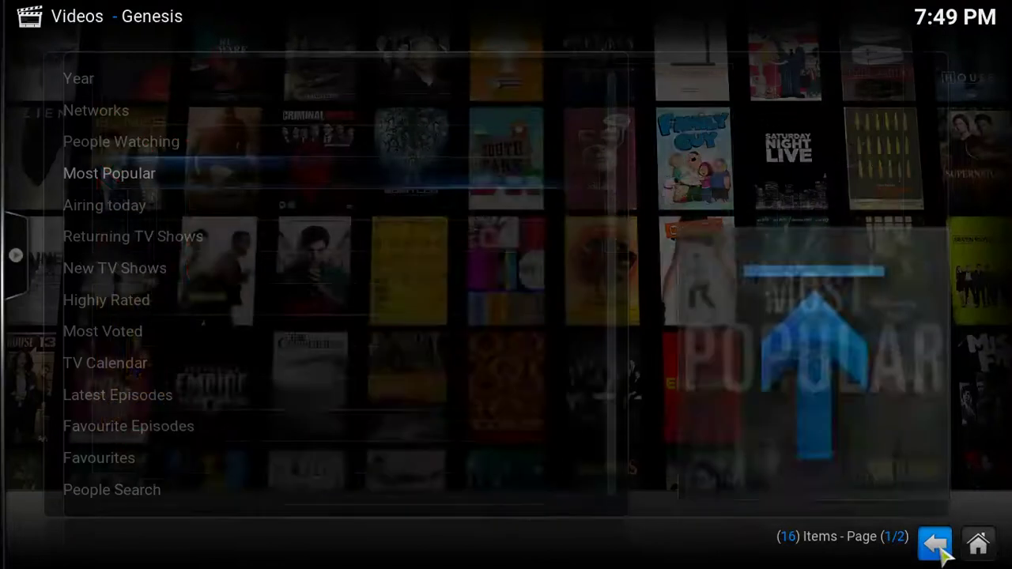
click(523, 286)
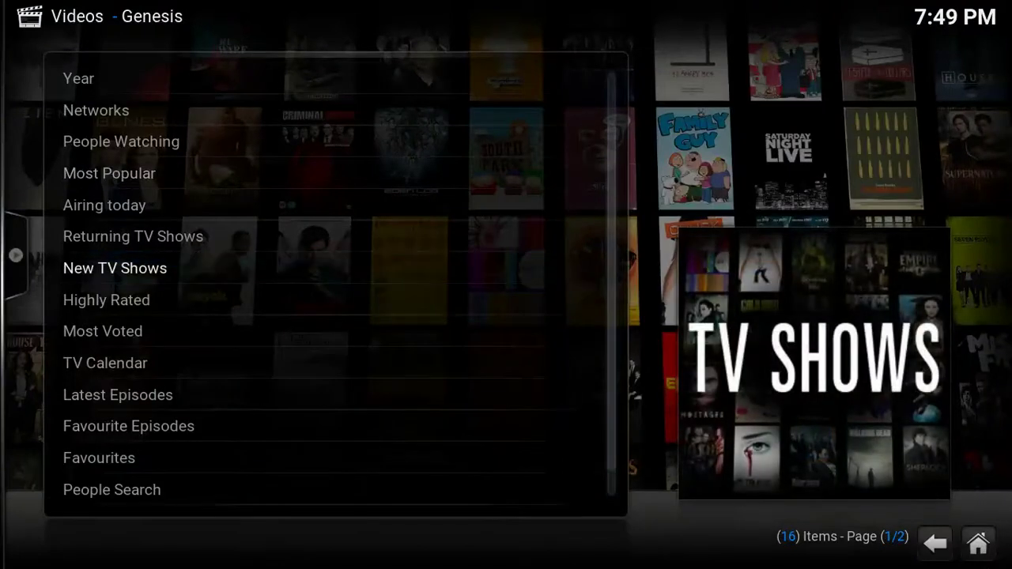
click(938, 551)
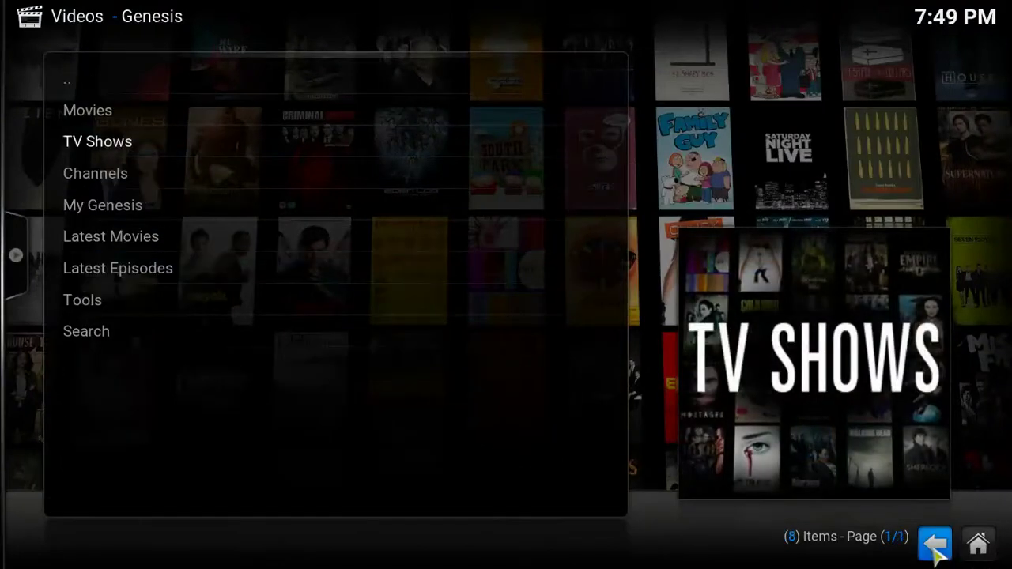
click(936, 545)
click(936, 545)
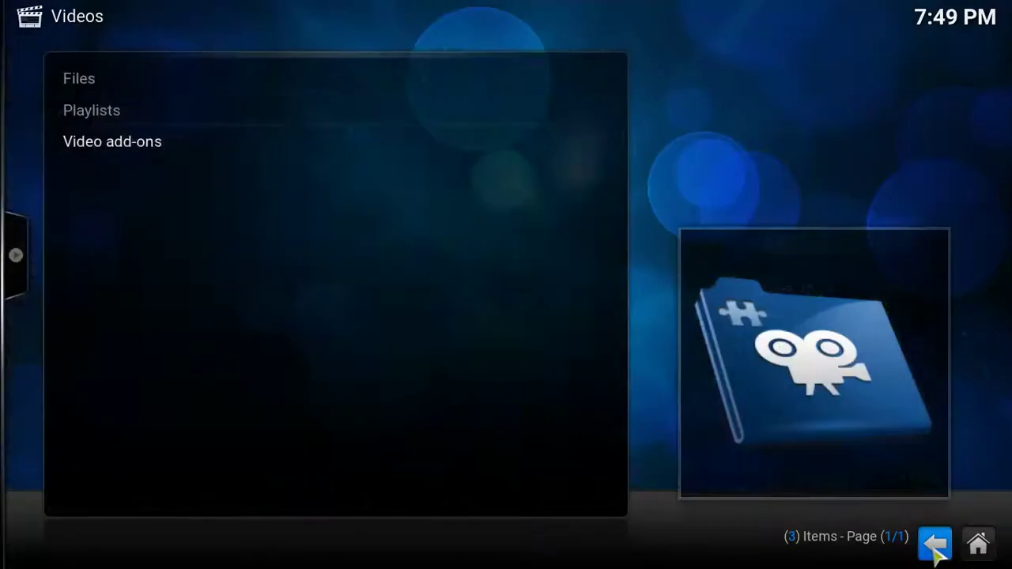
click(935, 547)
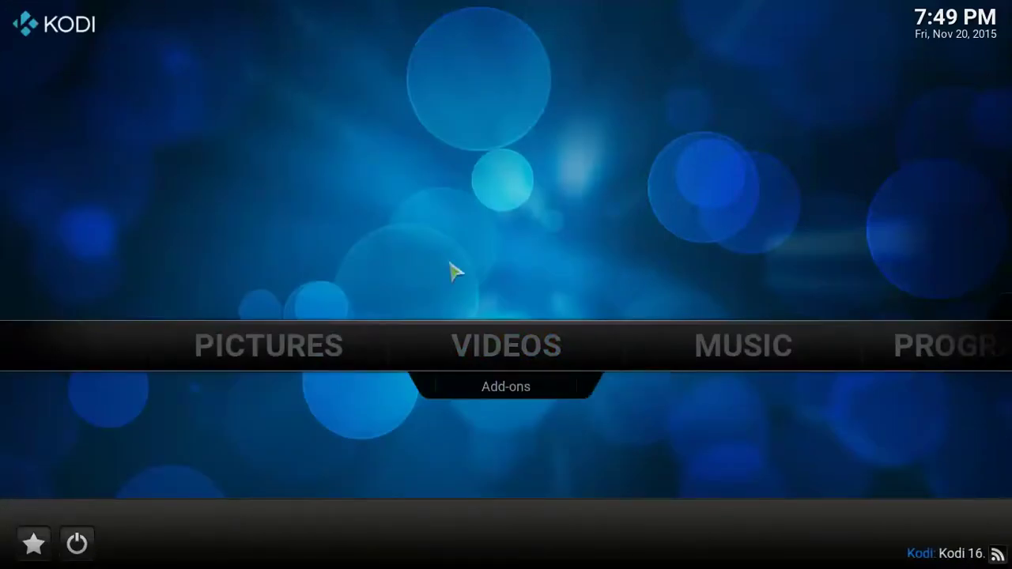
- List the most popular movies in the Genesis video add-on and add Ted 2 (2015) to the library
mouse_move(670, 341)
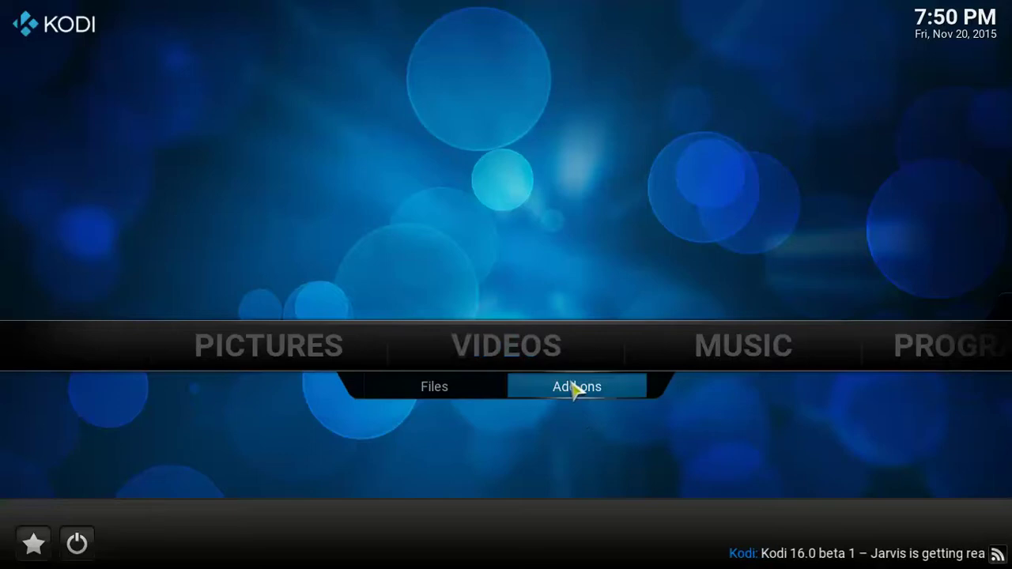
click(577, 388)
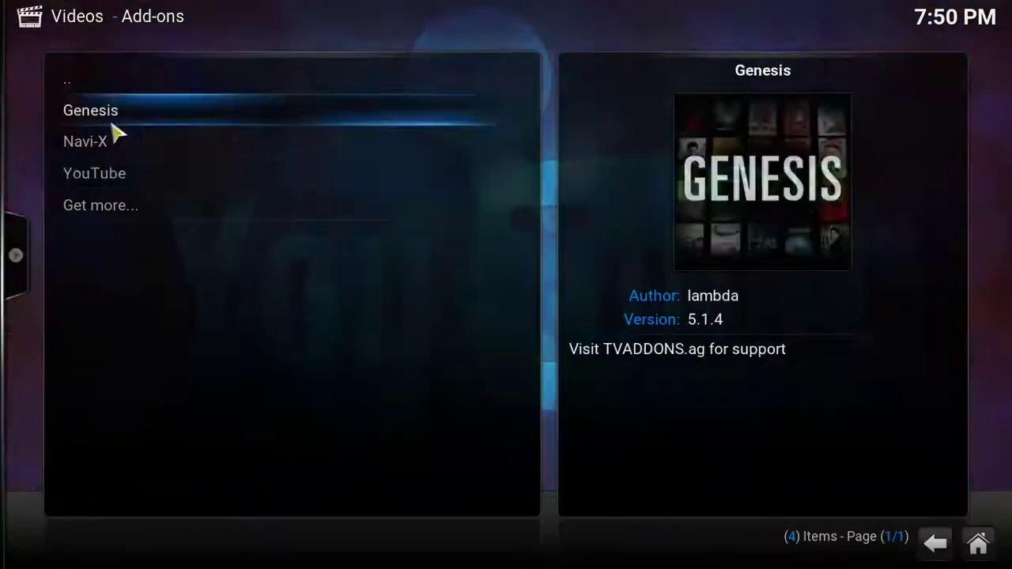
click(111, 117)
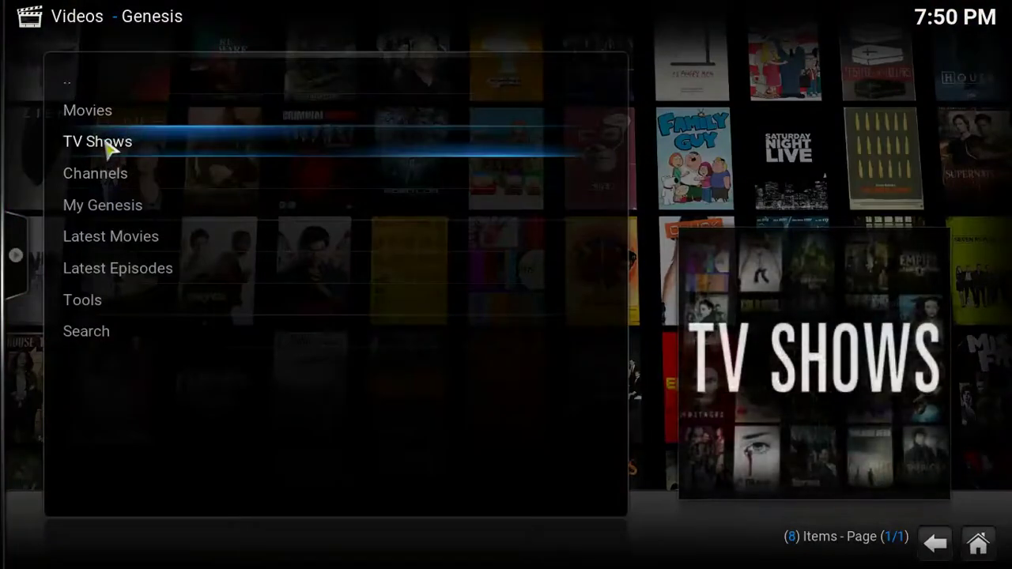
click(90, 119)
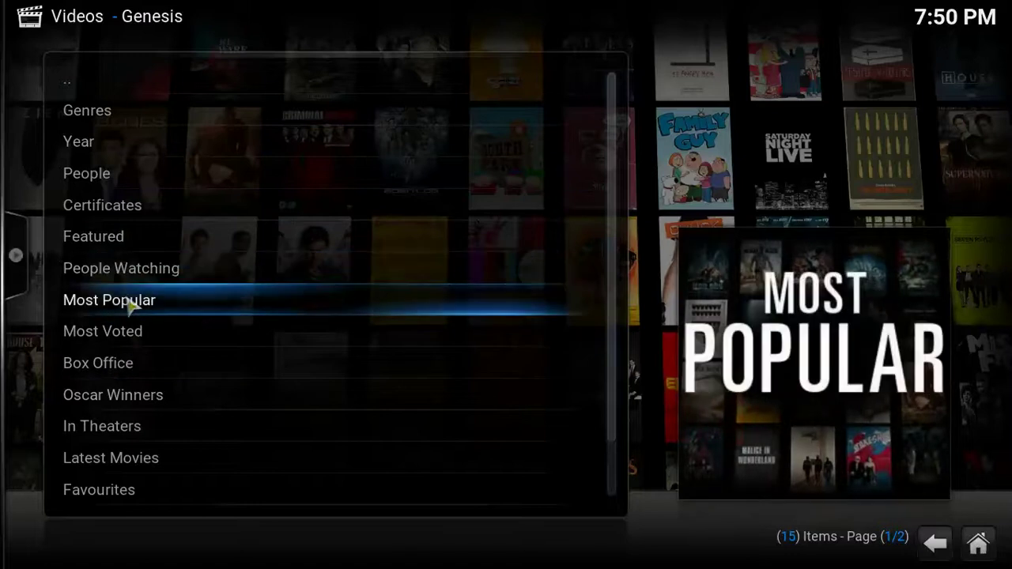
click(131, 308)
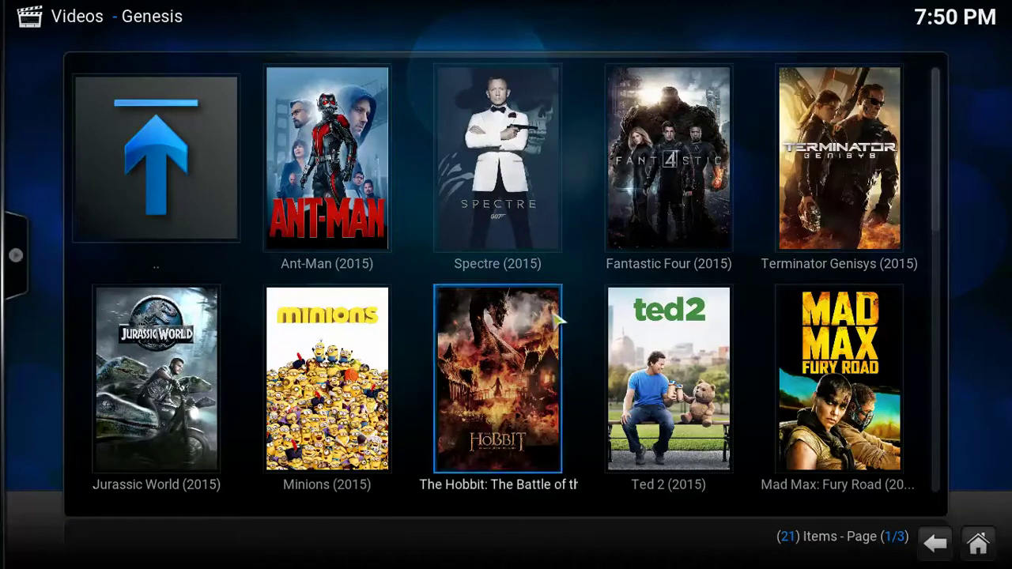
right_click(690, 340)
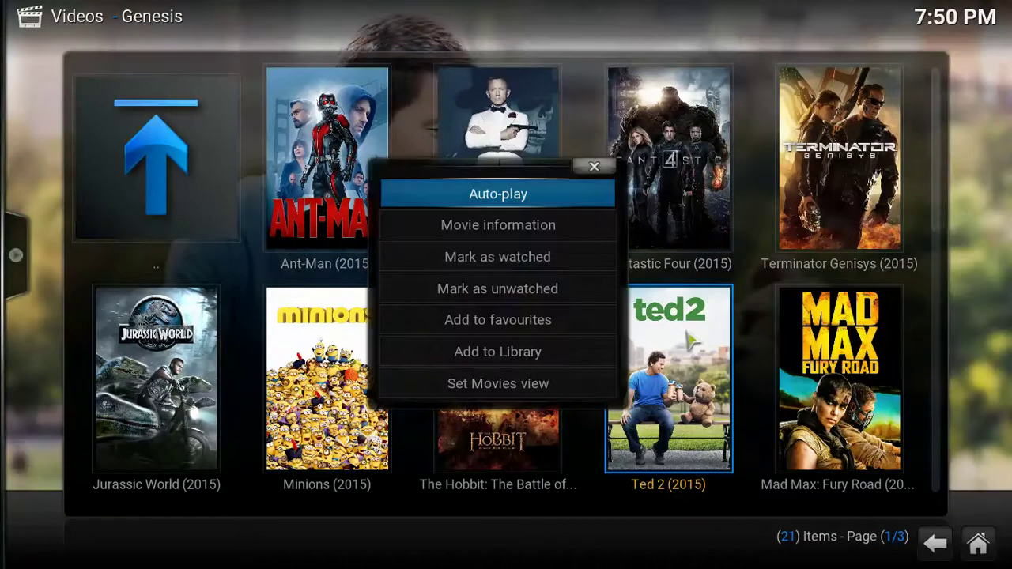
click(541, 358)
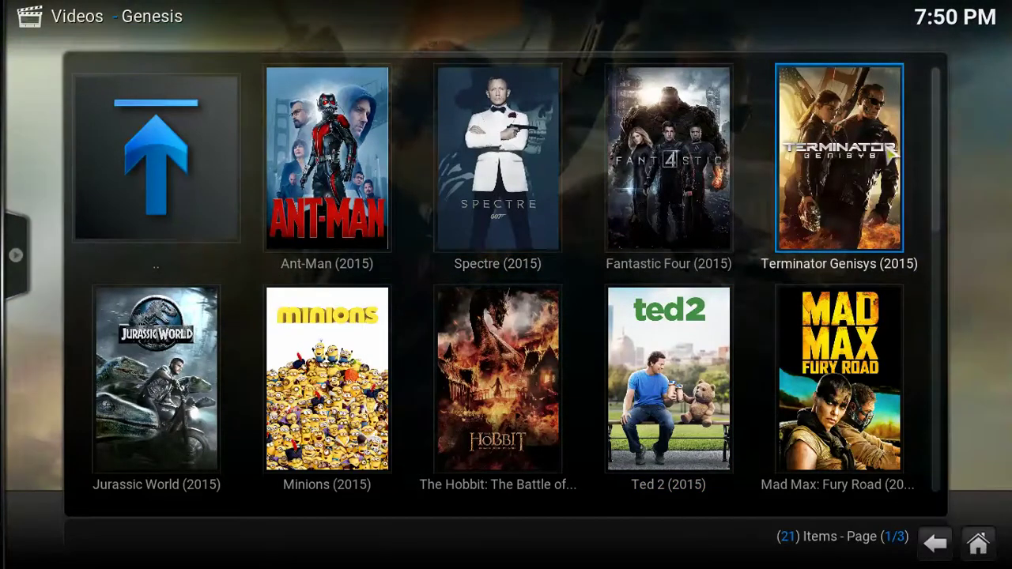
- On the next page of popular movies, add Southpaw (2015) to the library and return to the home screen
drag(942, 150, 945, 211)
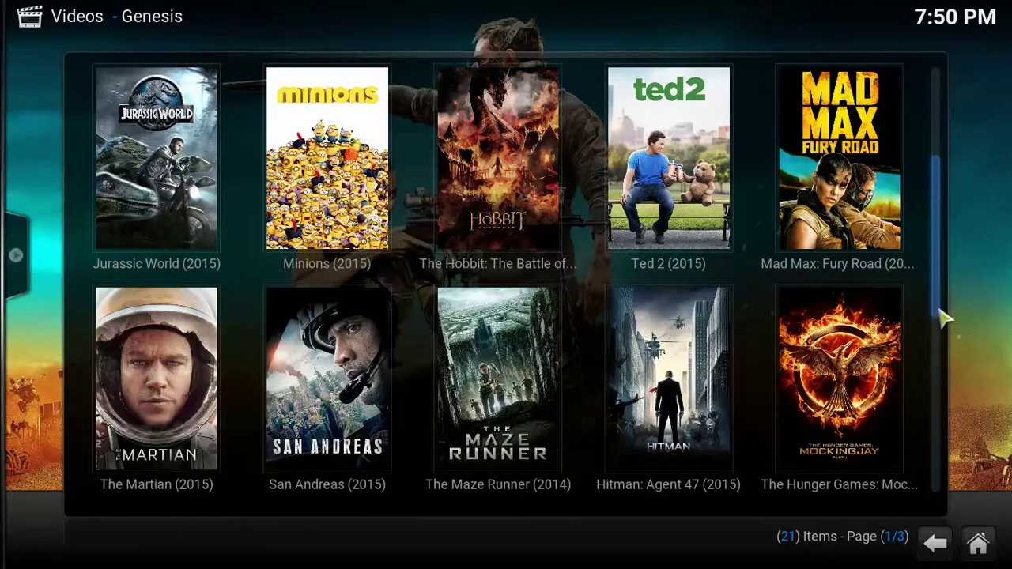
drag(945, 317, 945, 350)
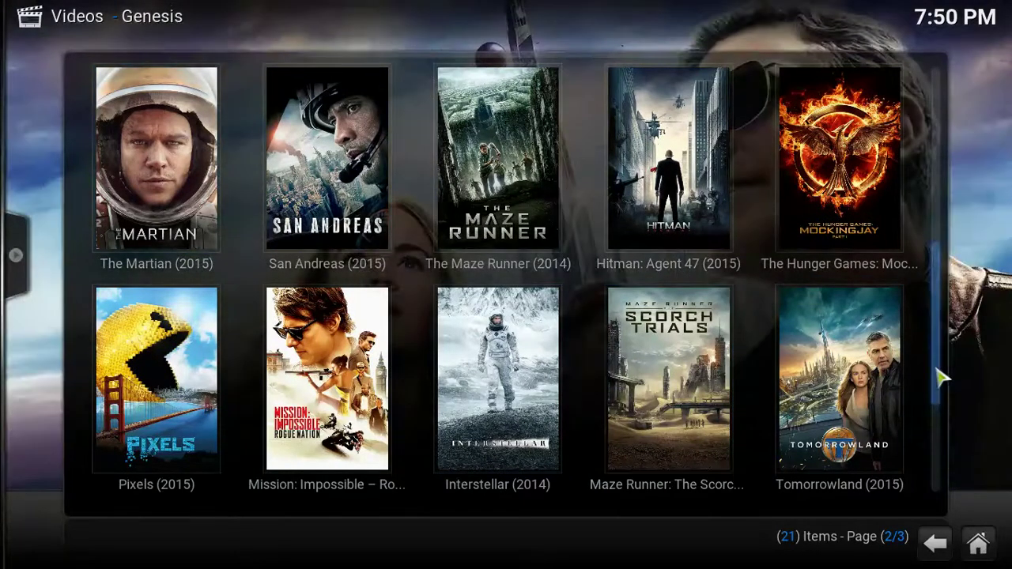
scroll(946, 387, down, 1)
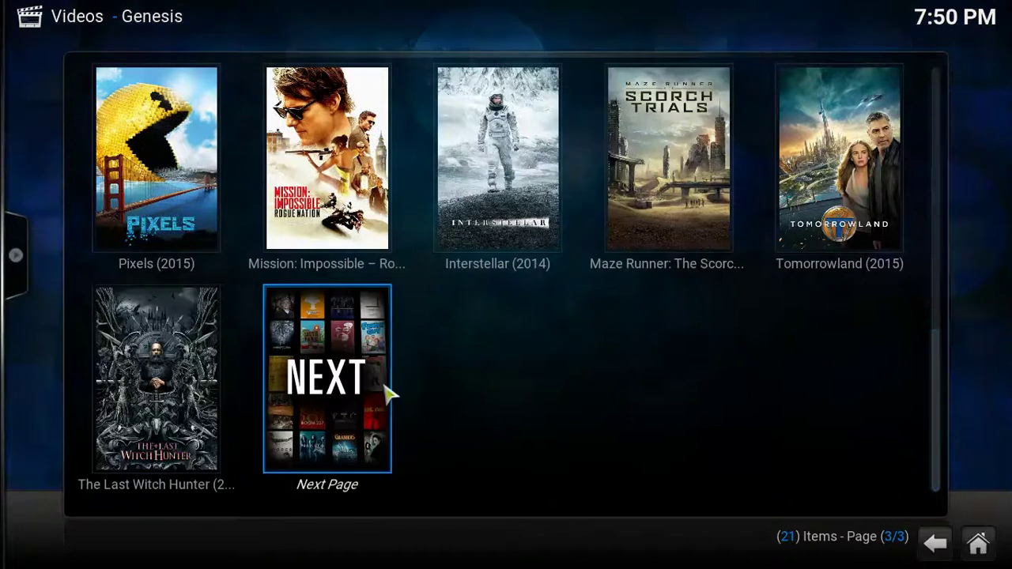
click(311, 399)
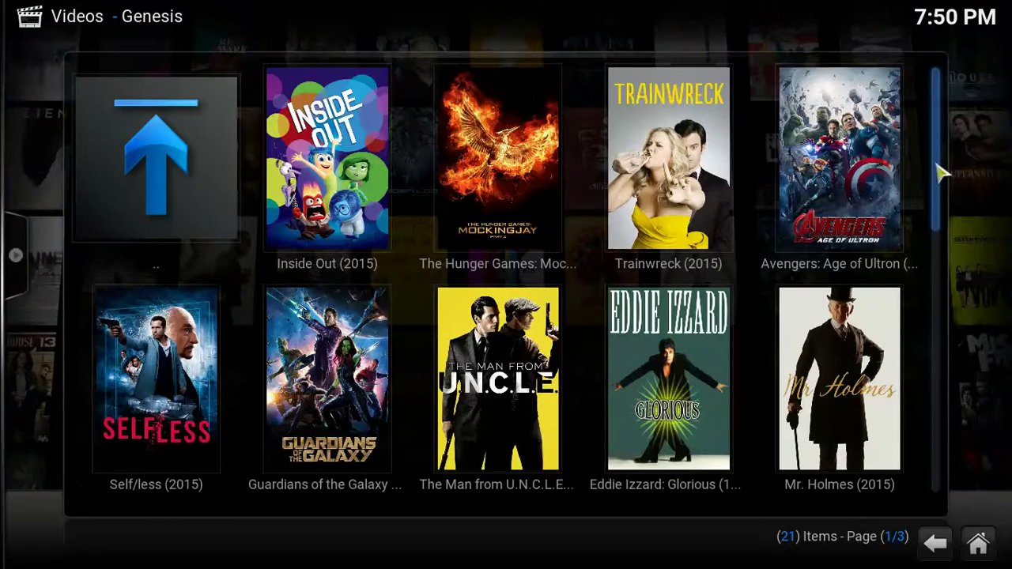
scroll(945, 213, down, 2)
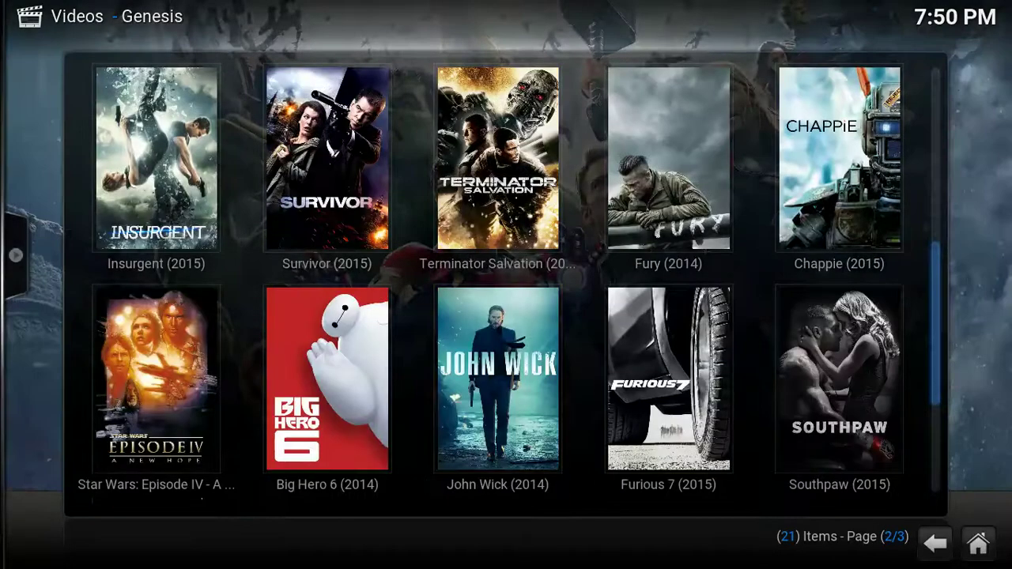
key(Down)
key(Right)
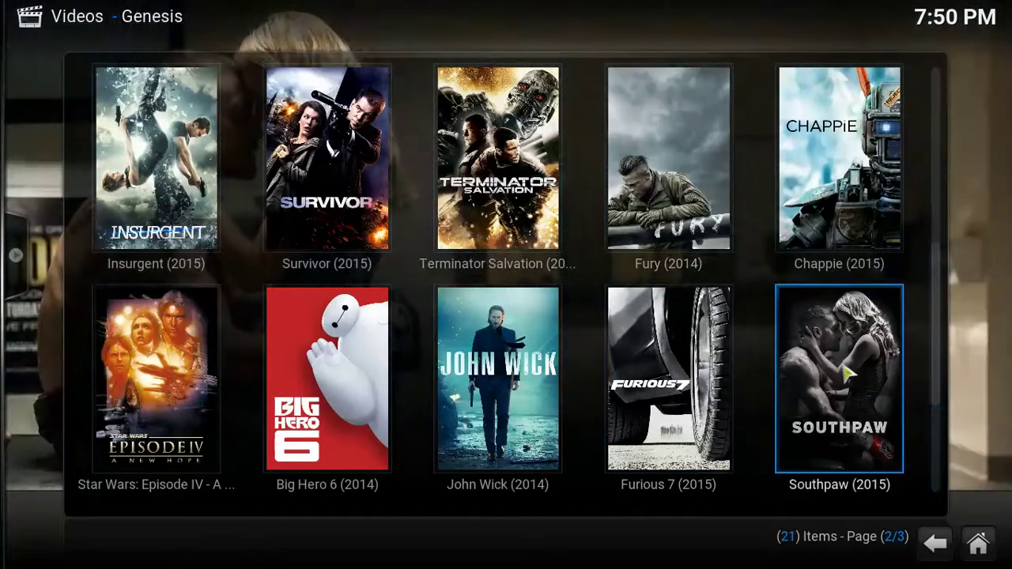
right_click(840, 378)
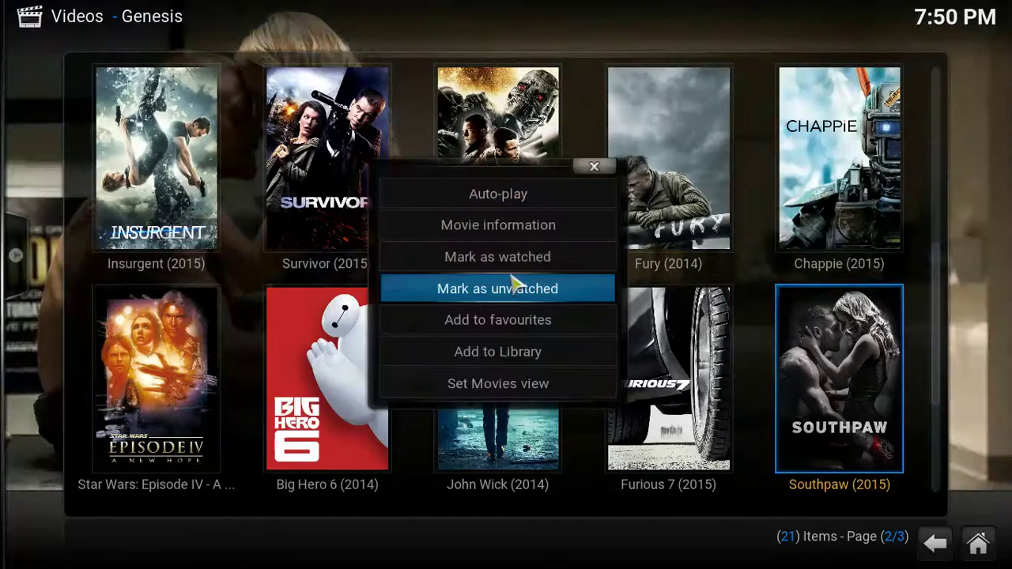
click(484, 353)
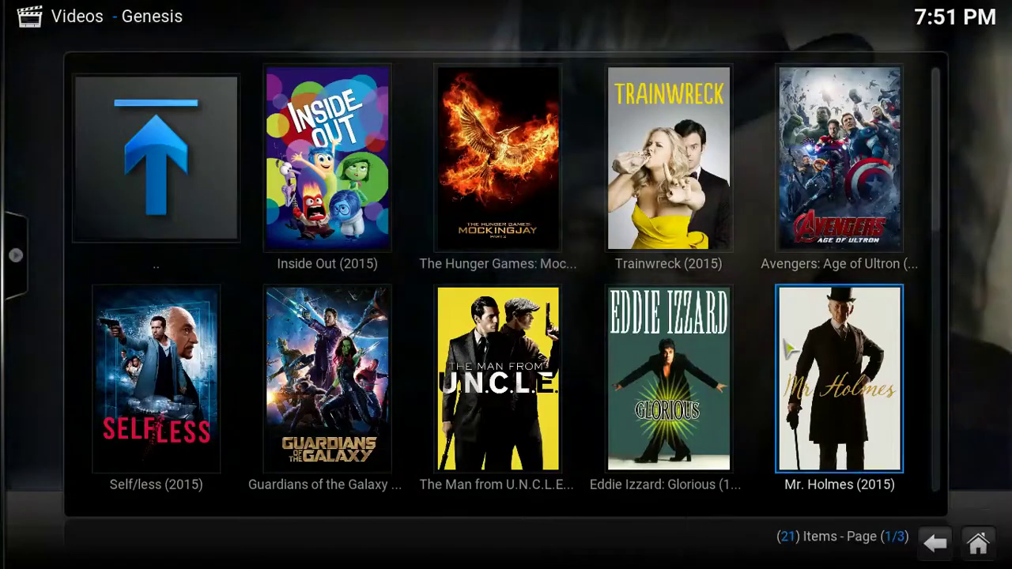
click(993, 540)
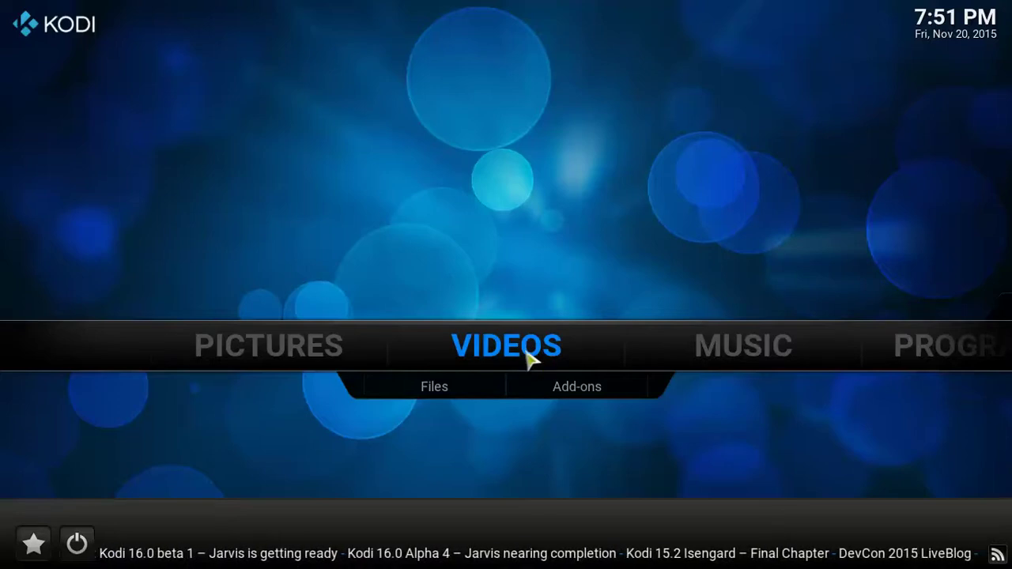
click(425, 391)
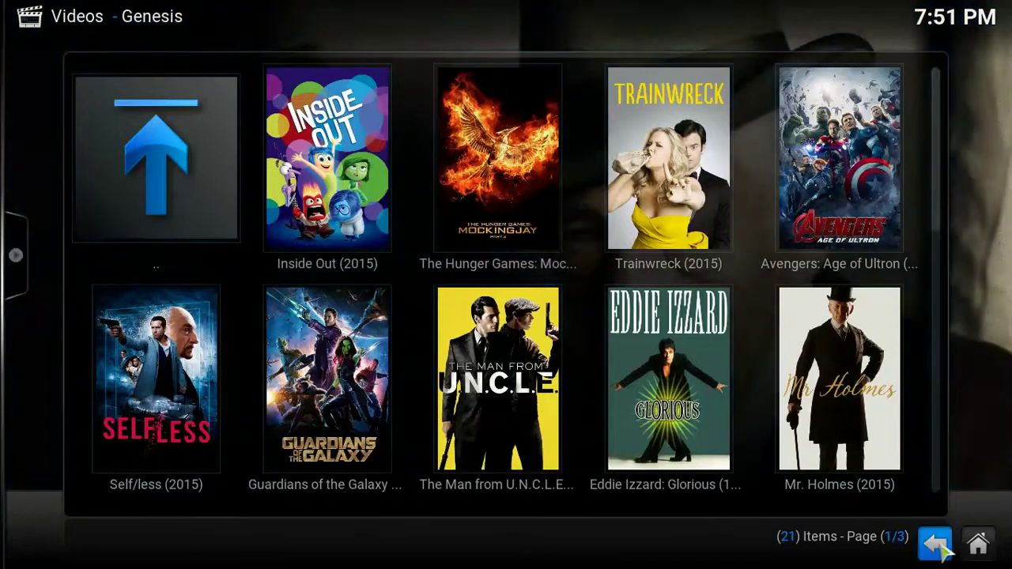
scroll(945, 551, up, 1)
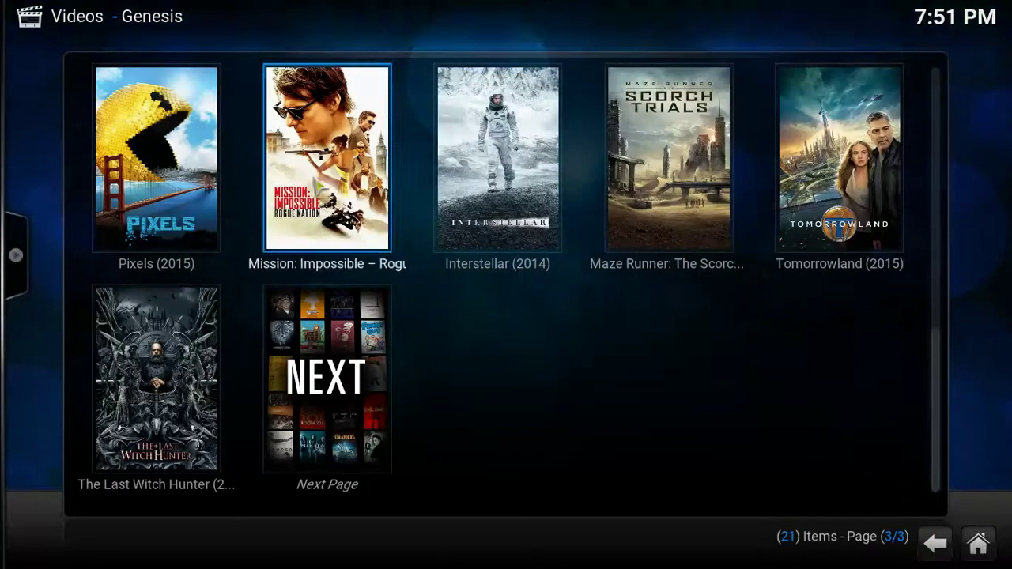
click(978, 544)
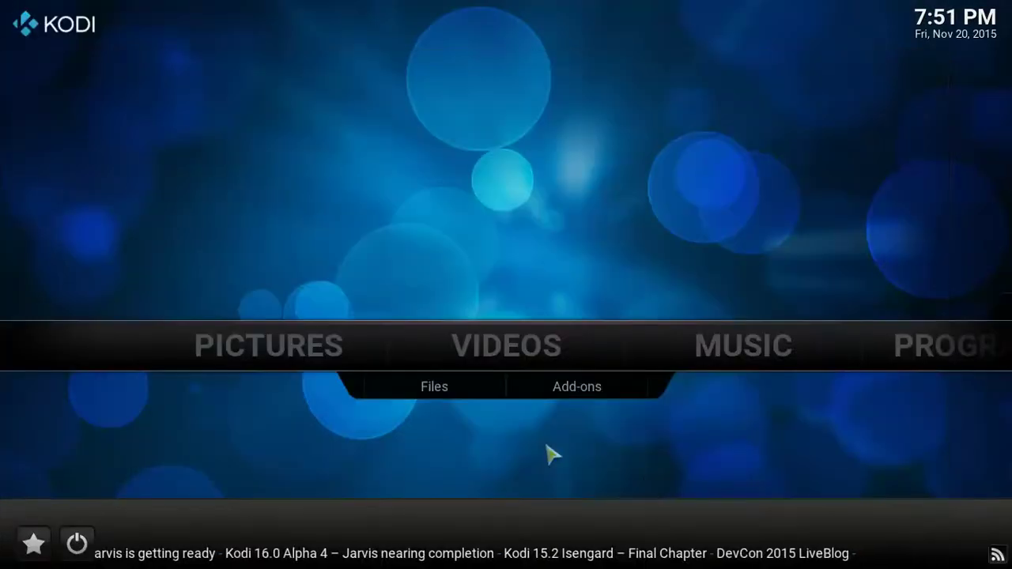
- In the video files section, add a source located at Home folder > userdata > addon_data > plugin.video.genesis > Movies
click(479, 359)
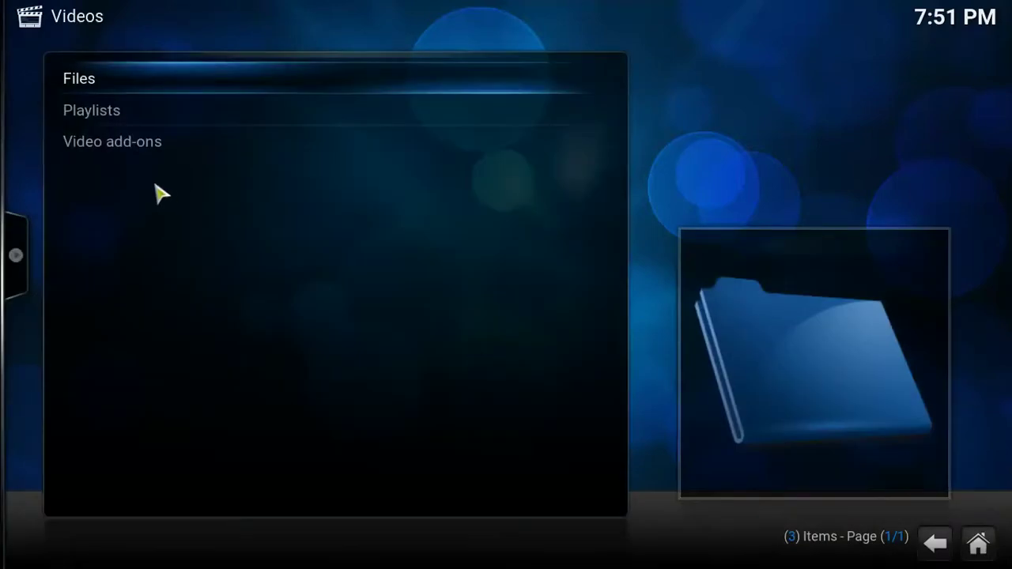
click(87, 93)
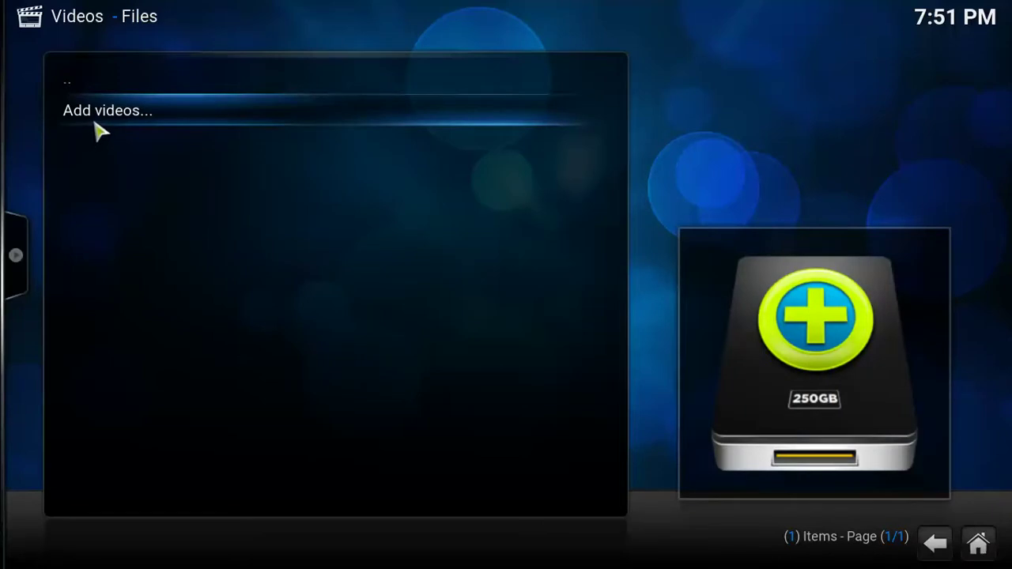
click(94, 124)
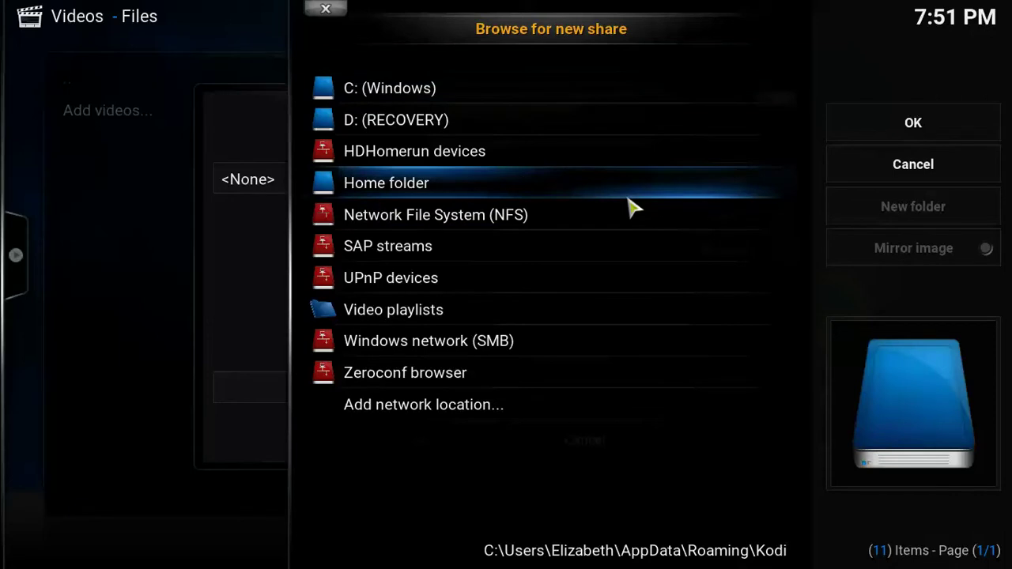
click(411, 194)
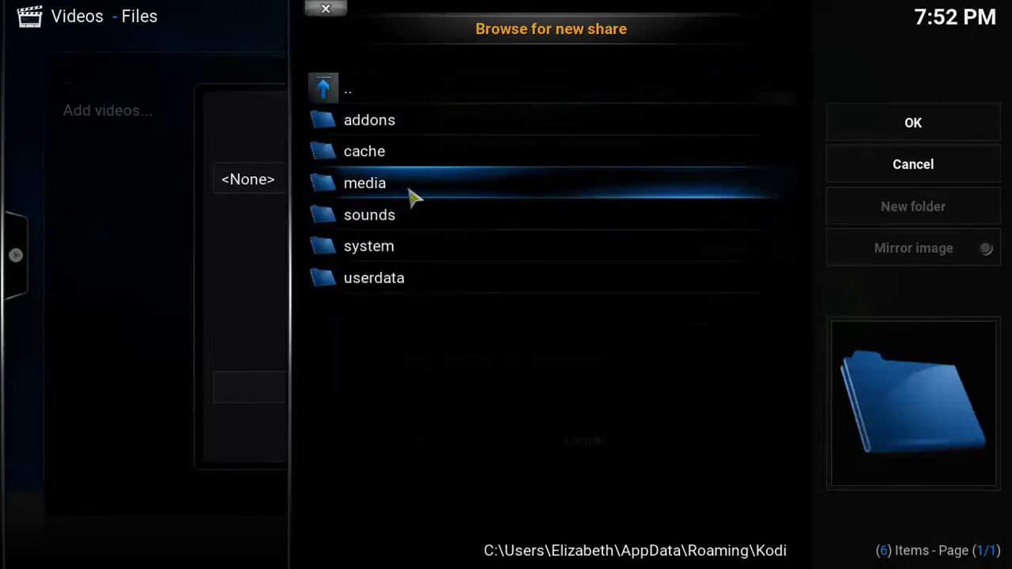
click(447, 290)
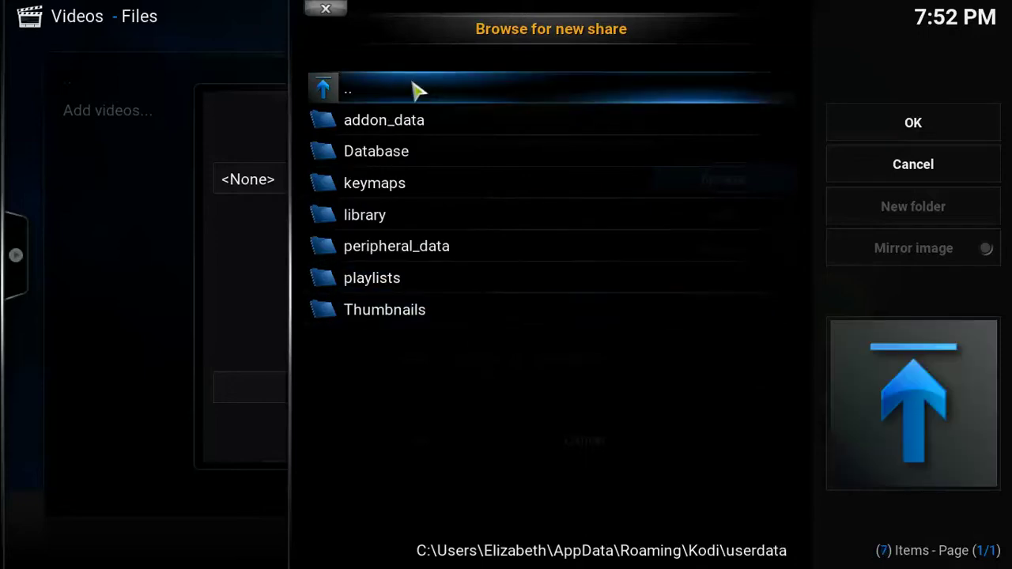
click(428, 136)
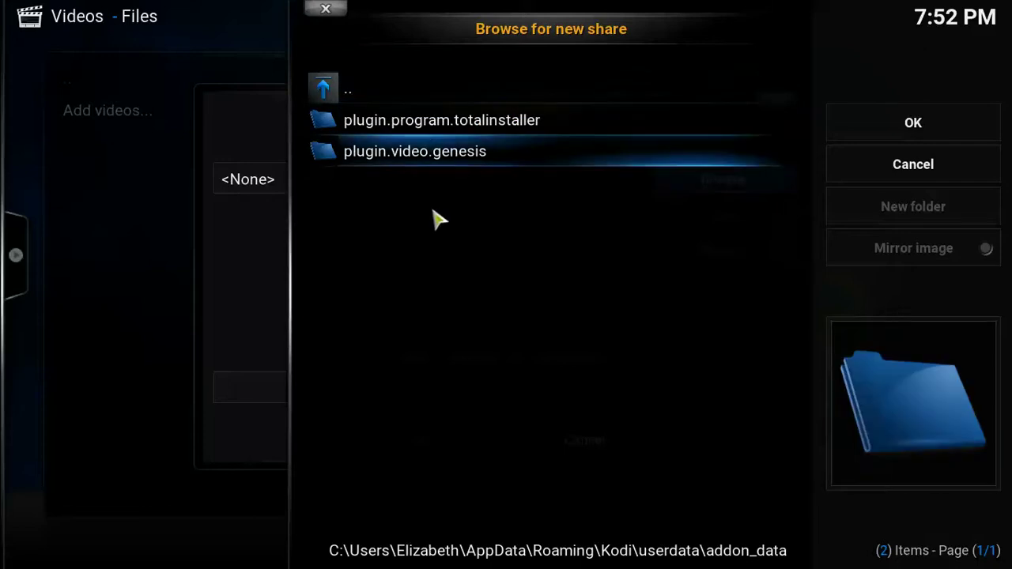
click(436, 154)
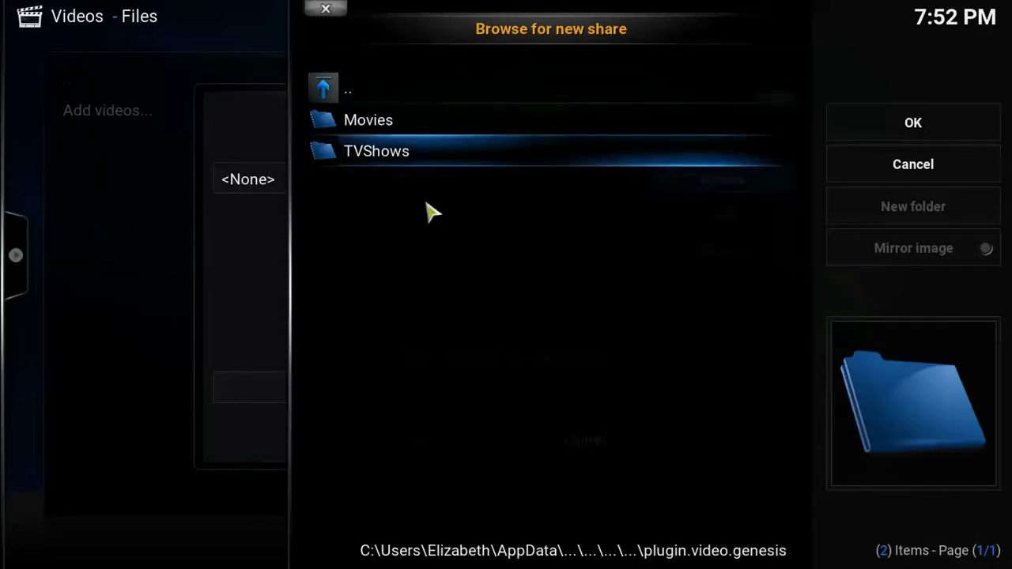
click(378, 135)
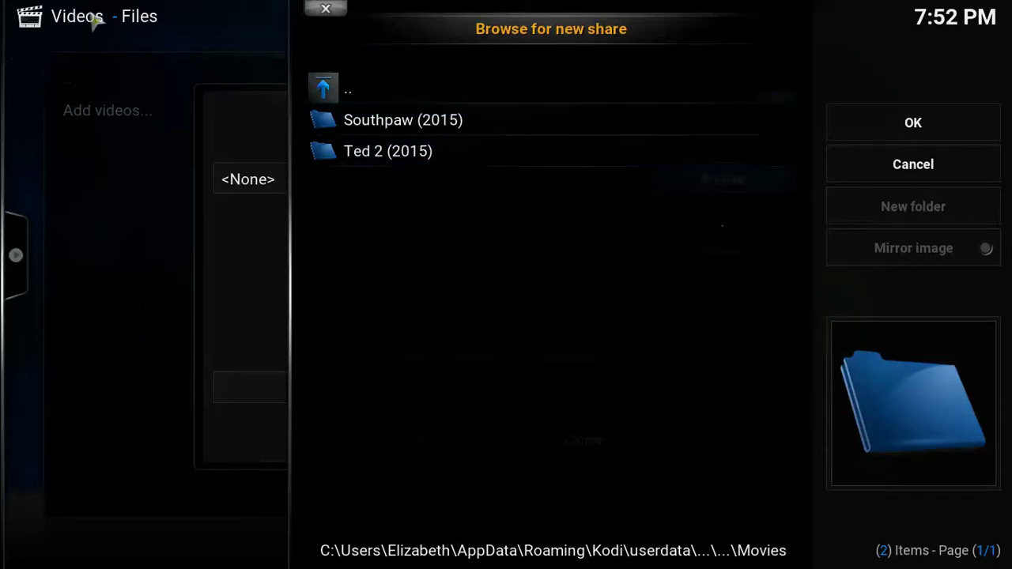
click(332, 98)
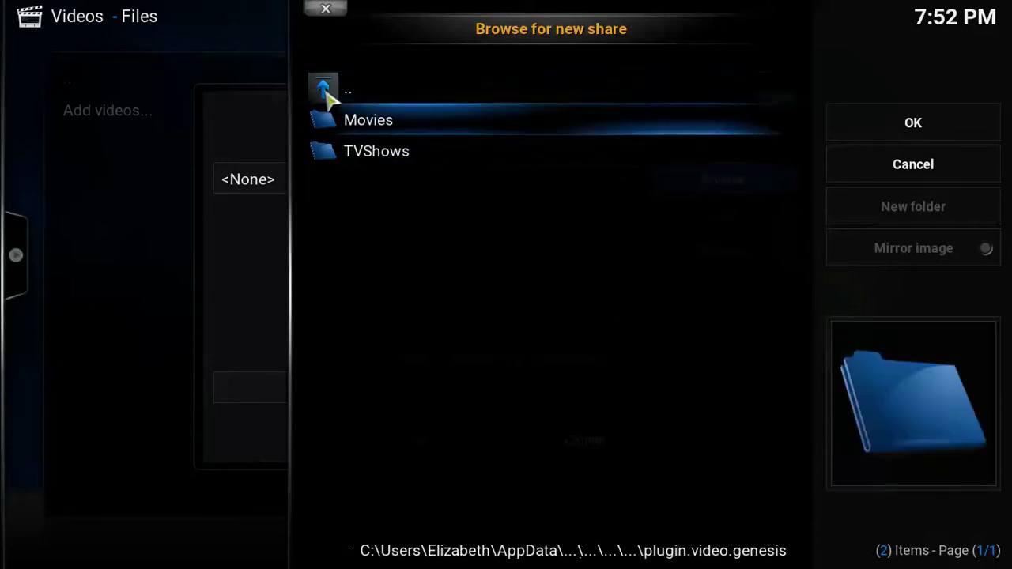
click(375, 133)
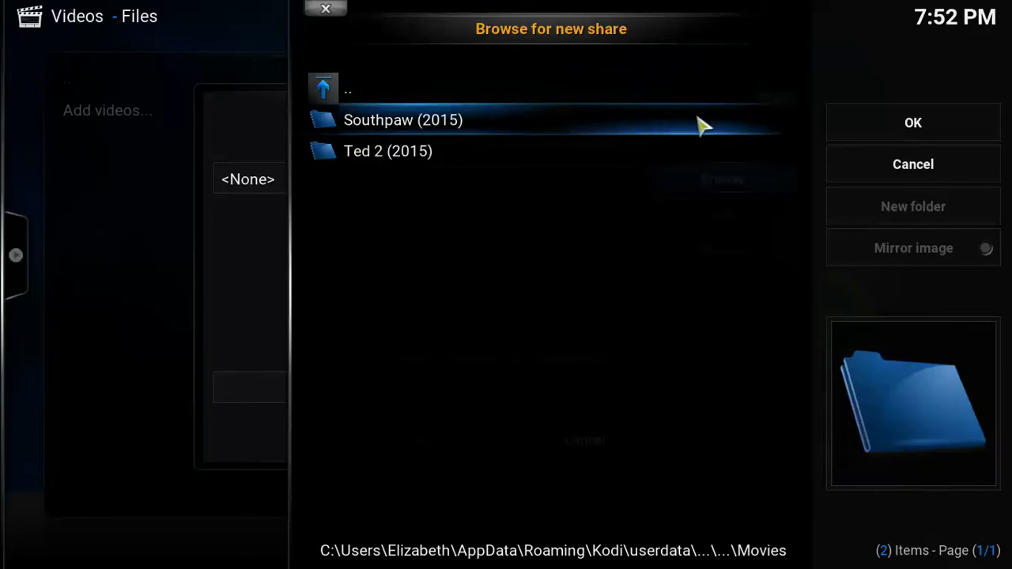
click(887, 136)
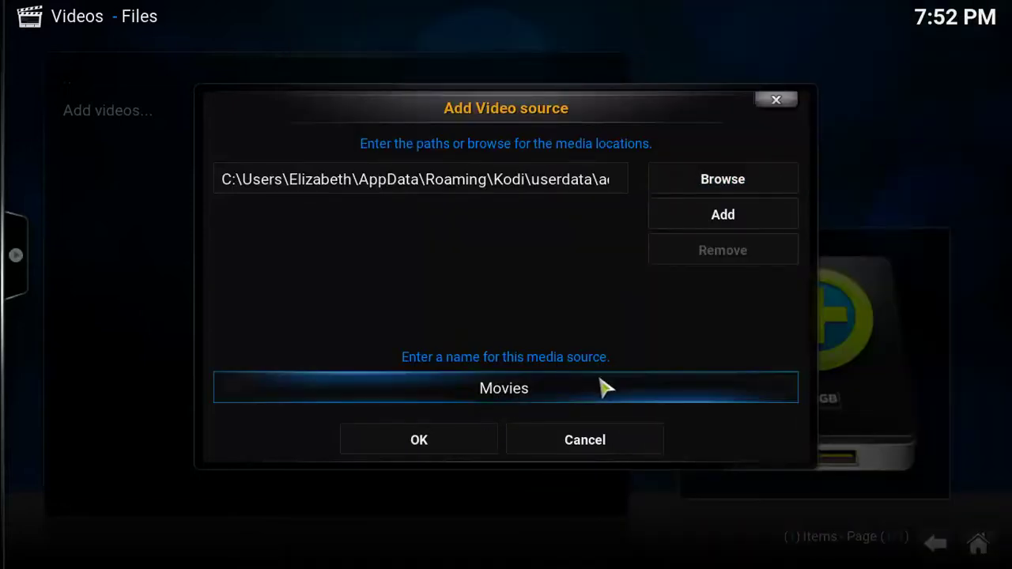
- Save the Movies source, set its content to Movies with The Movie Database scraper, and refresh all its items
click(444, 440)
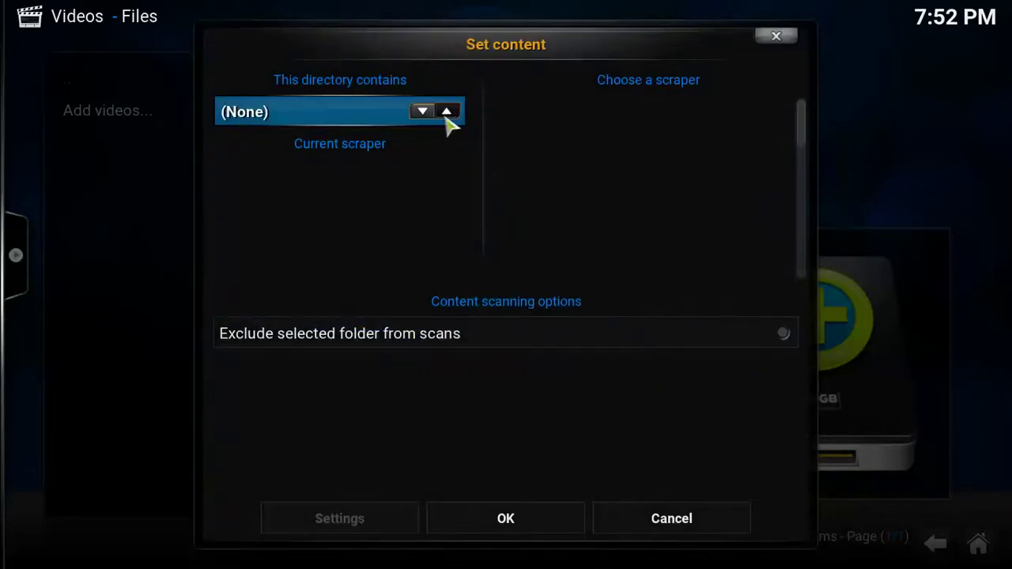
click(445, 114)
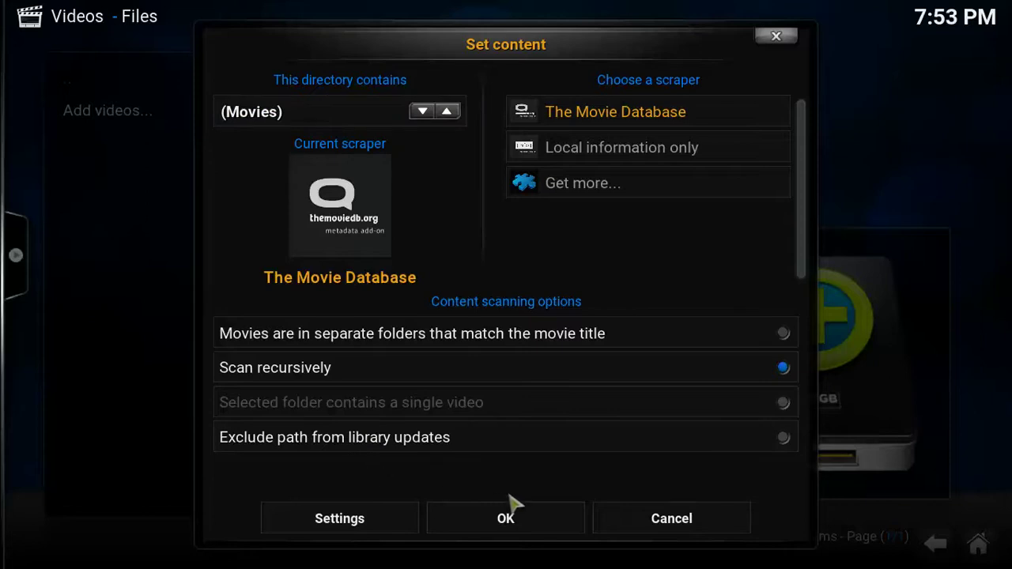
click(496, 525)
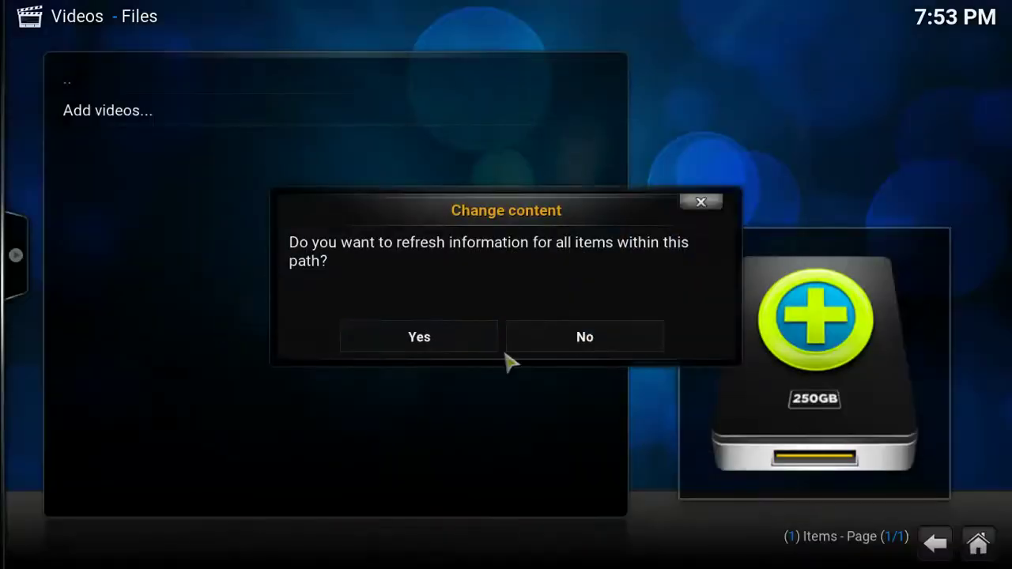
click(397, 349)
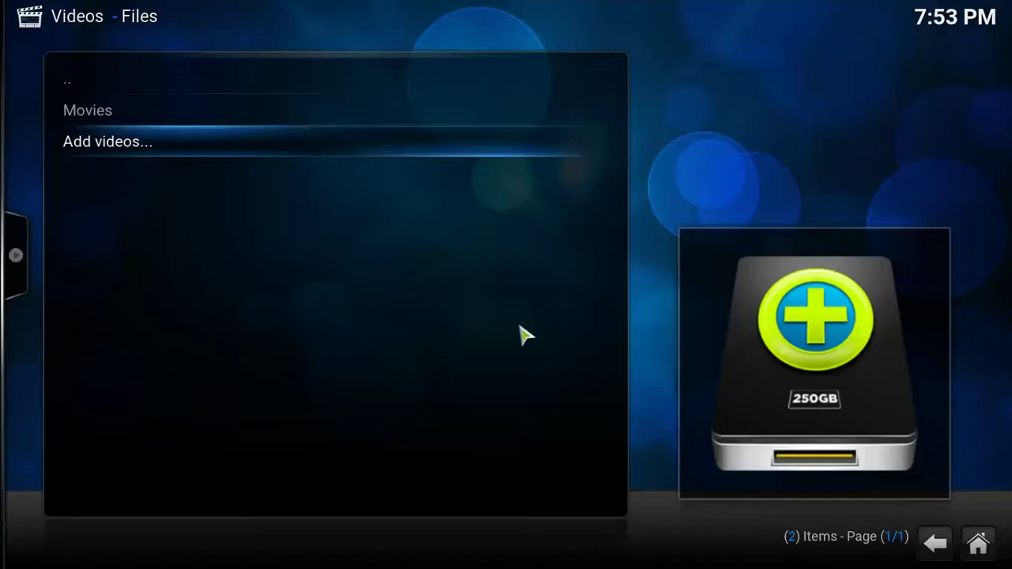
- Open Ted 2 from the home screen's Movies library, stop the Genesis source search and dismiss the source list
click(977, 542)
mouse_move(707, 350)
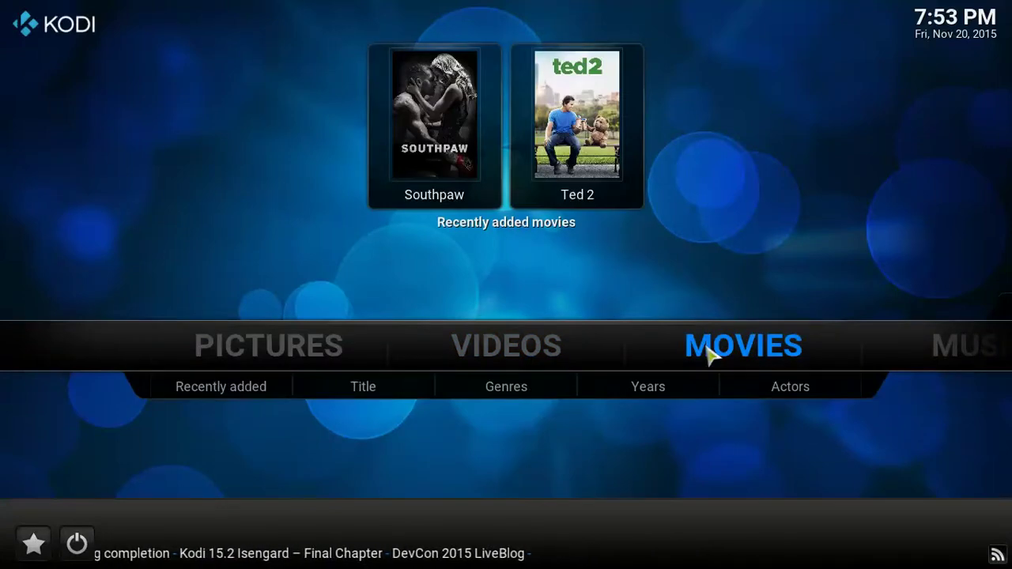
click(709, 355)
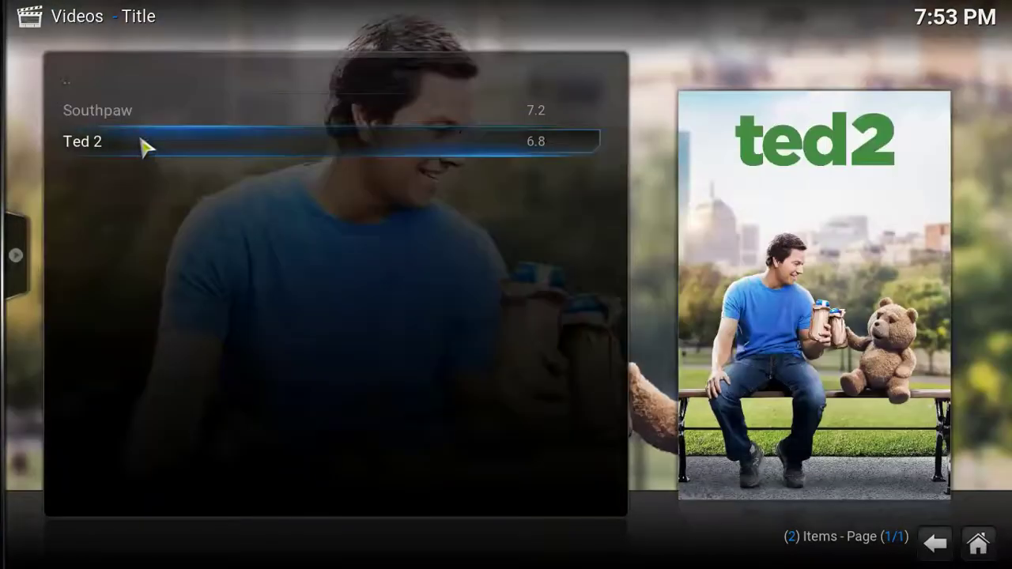
click(140, 144)
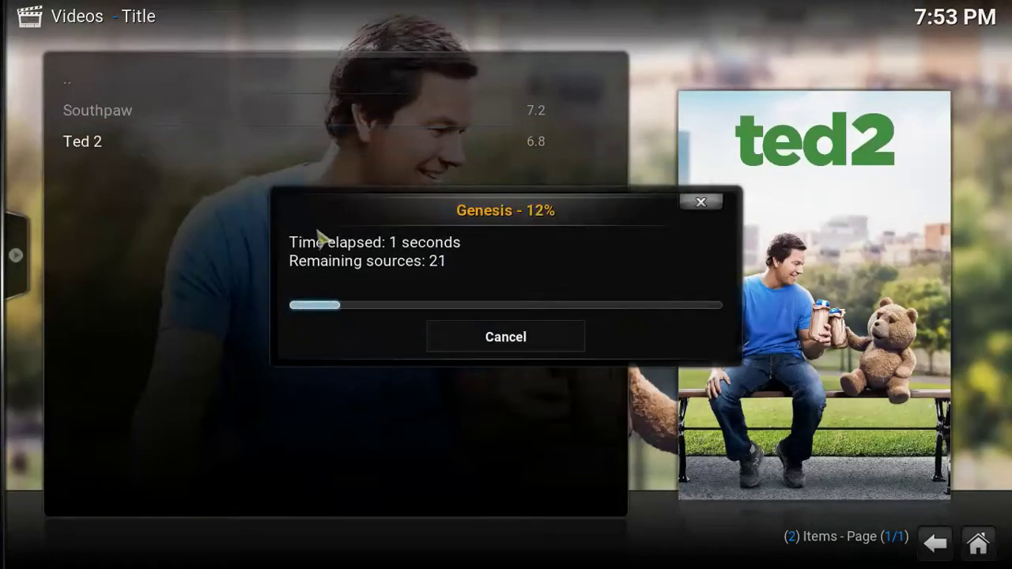
click(478, 336)
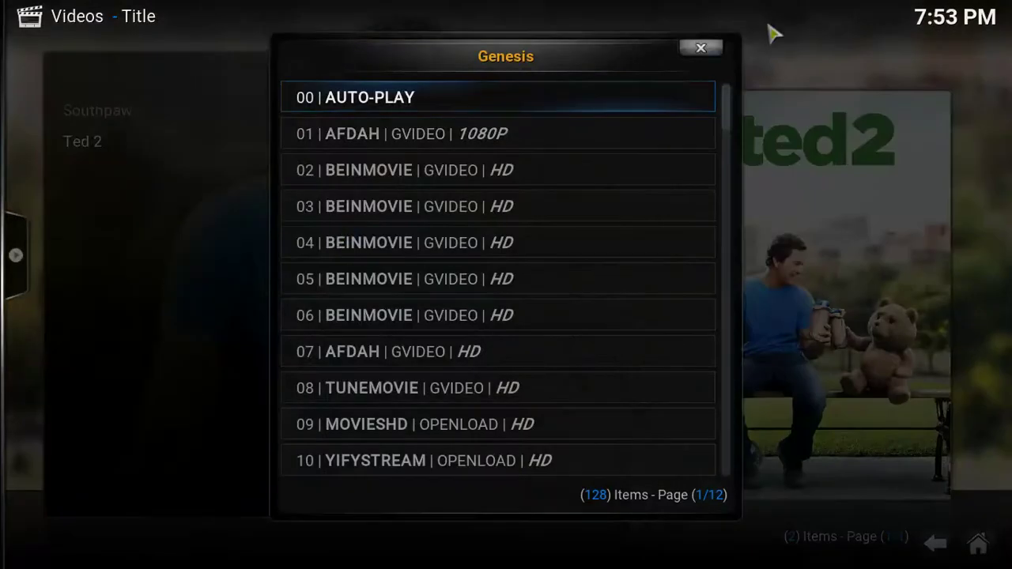
click(686, 50)
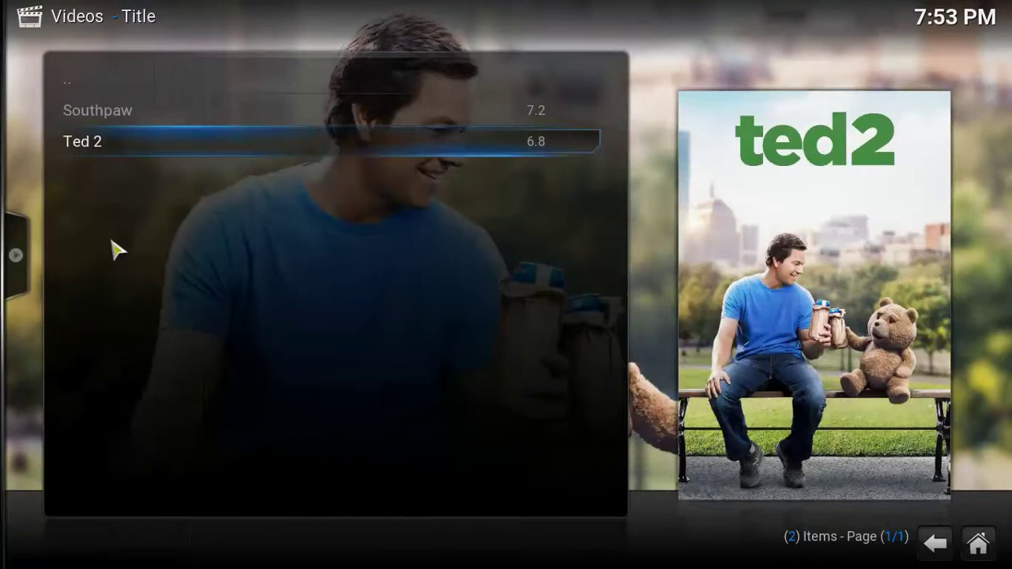
- Cycle the movie library through its view layouts, including Big list, Poster wrap, Fanart and Thumbnail, stopping at Media info
mouse_move(16, 255)
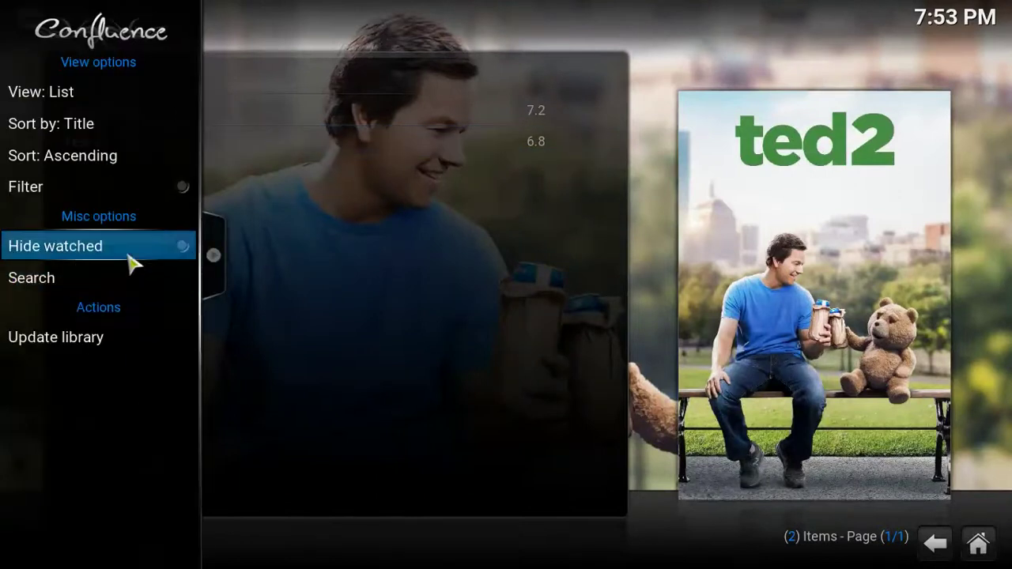
click(84, 98)
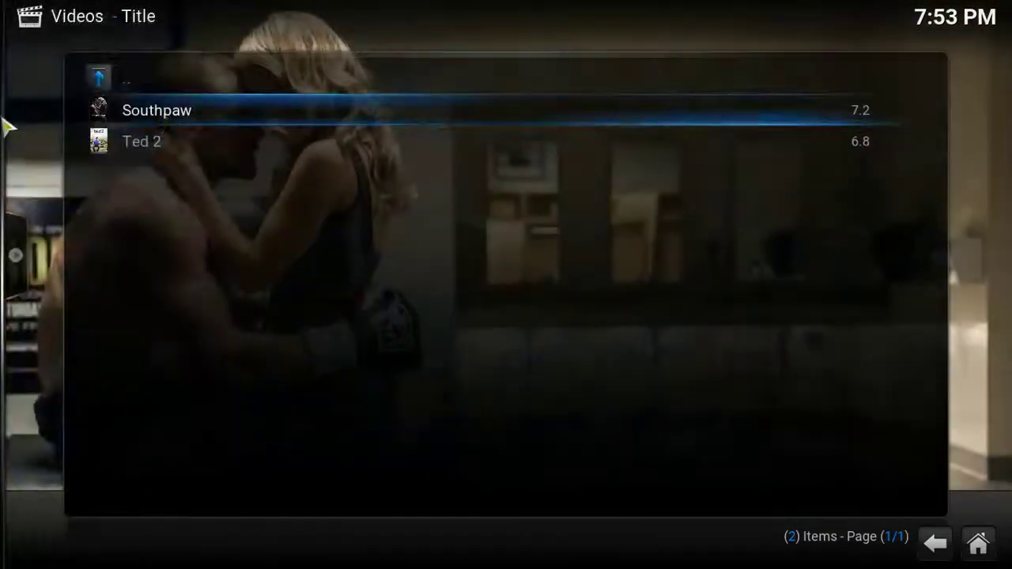
mouse_move(15, 119)
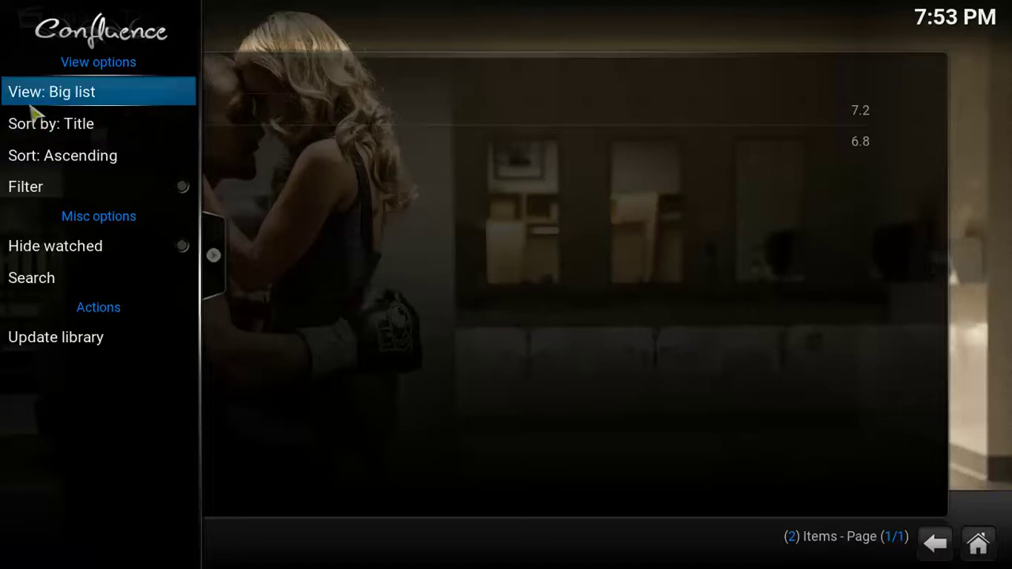
click(30, 102)
click(30, 103)
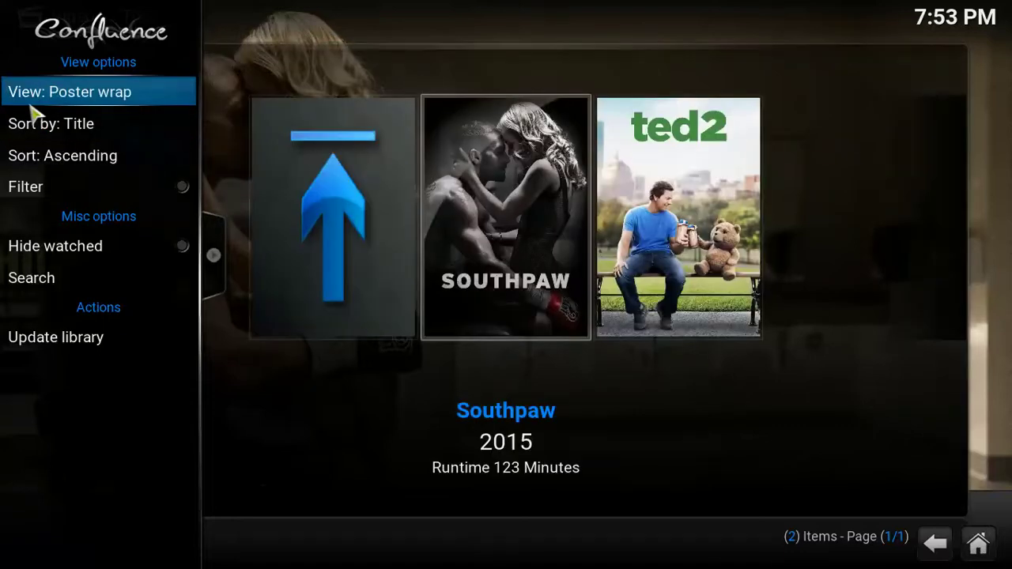
click(32, 104)
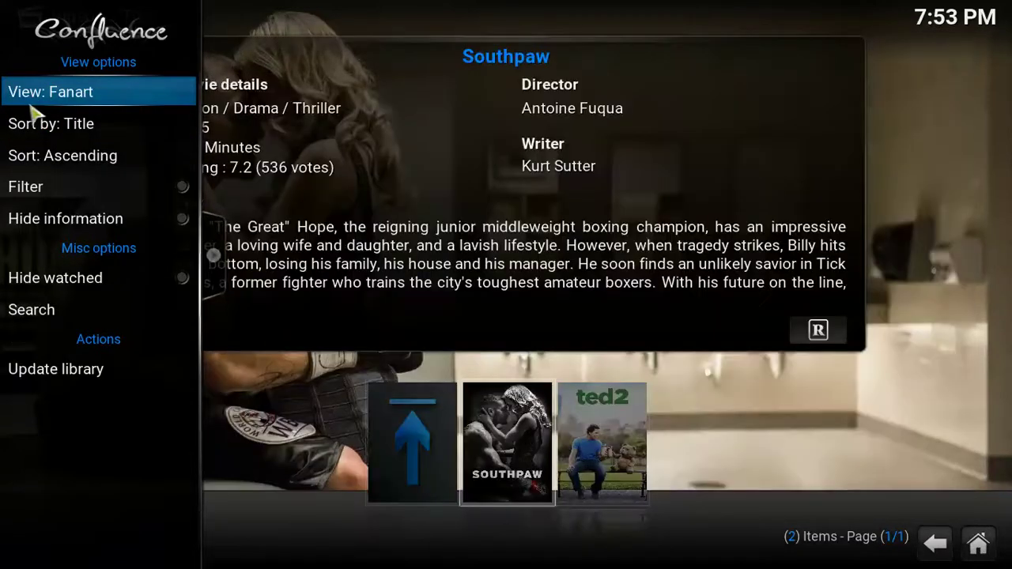
click(33, 112)
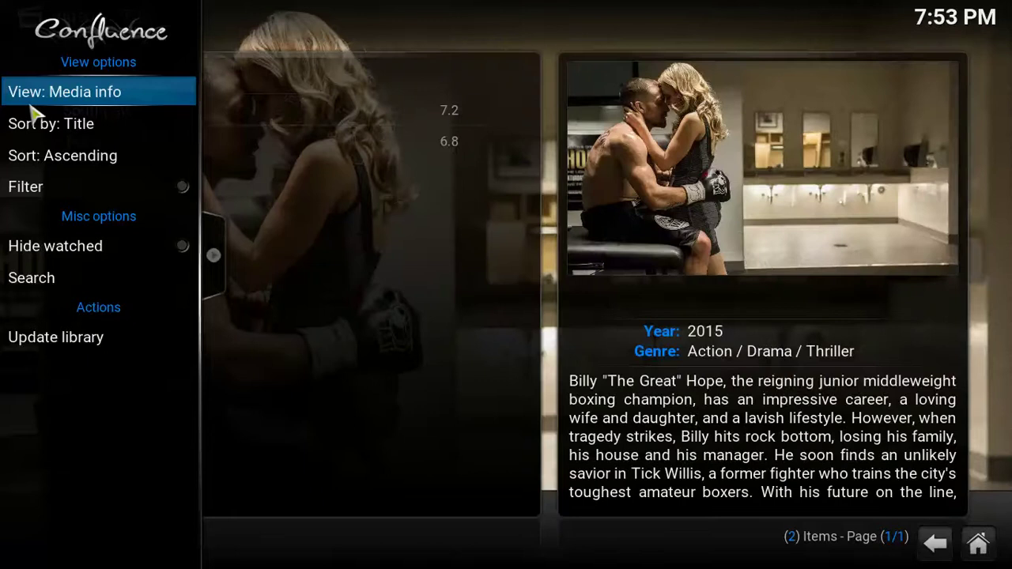
click(35, 112)
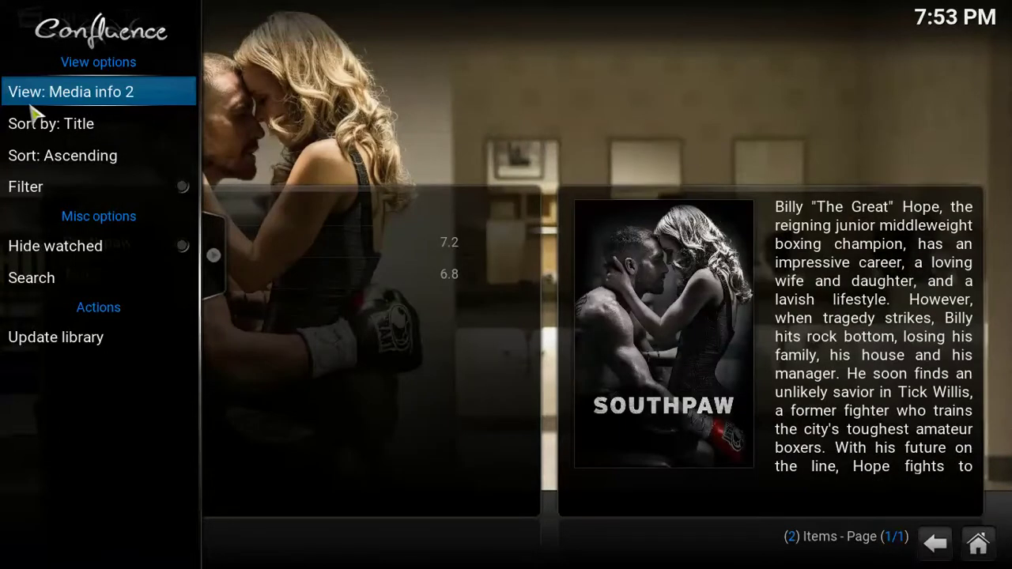
click(33, 113)
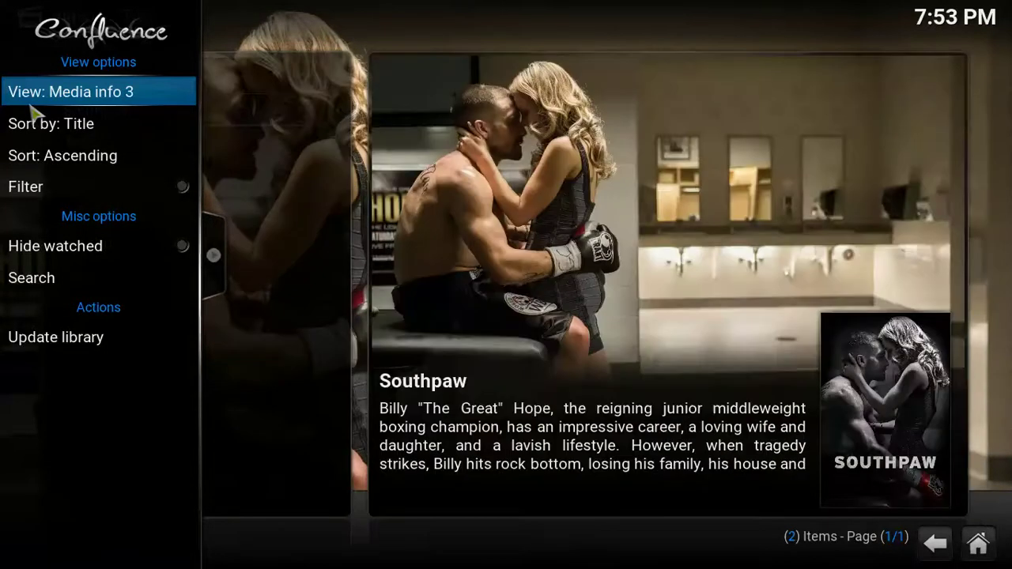
click(35, 112)
click(34, 113)
click(34, 112)
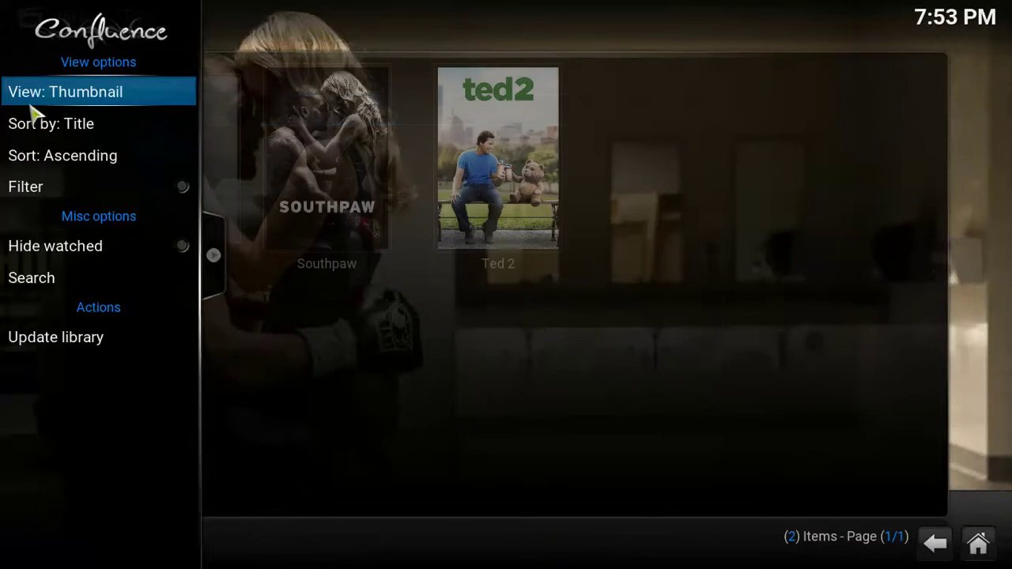
click(34, 113)
click(34, 113)
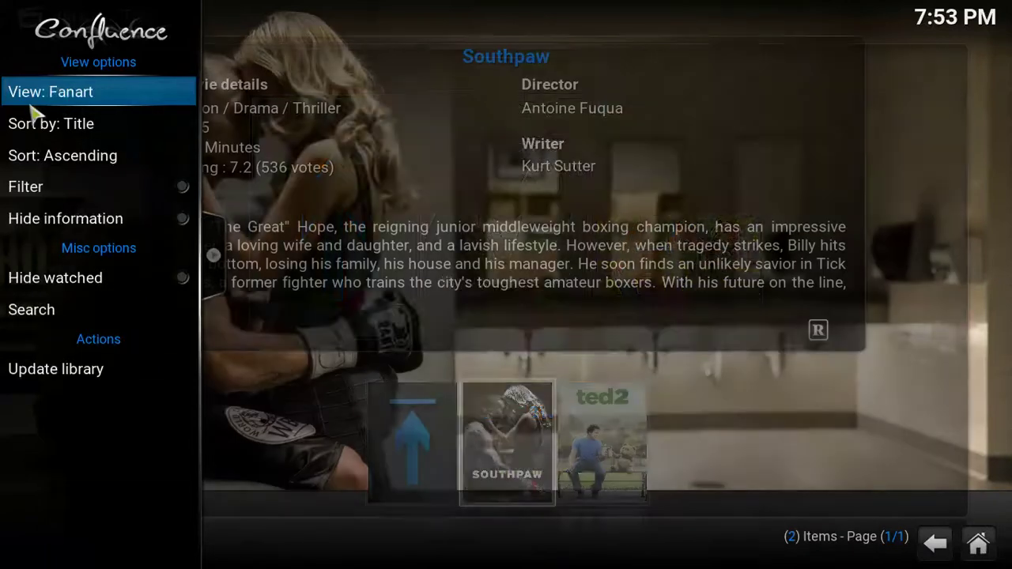
click(35, 112)
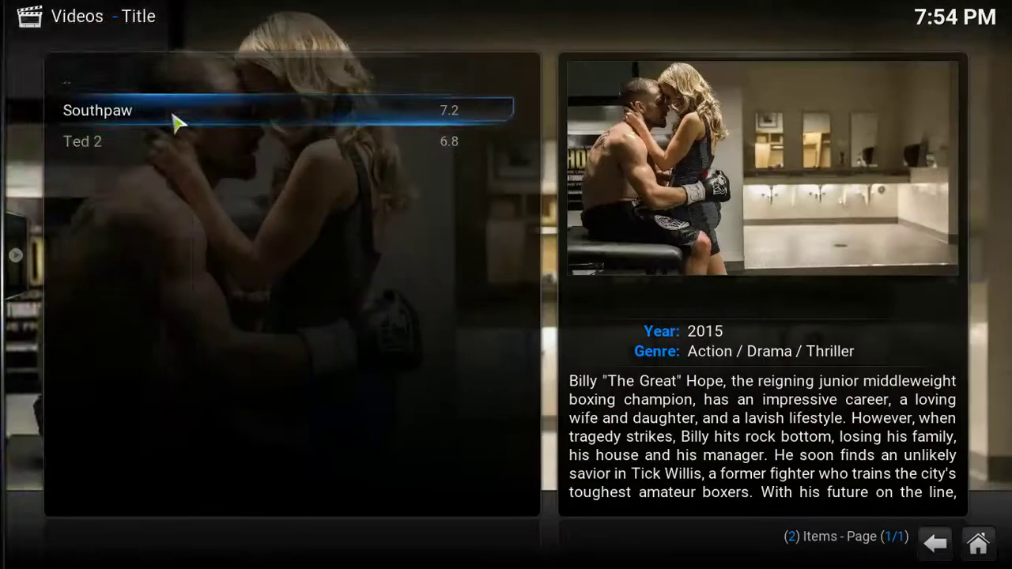
- Set the movie library's layout to the Thumbnail view
mouse_move(5, 75)
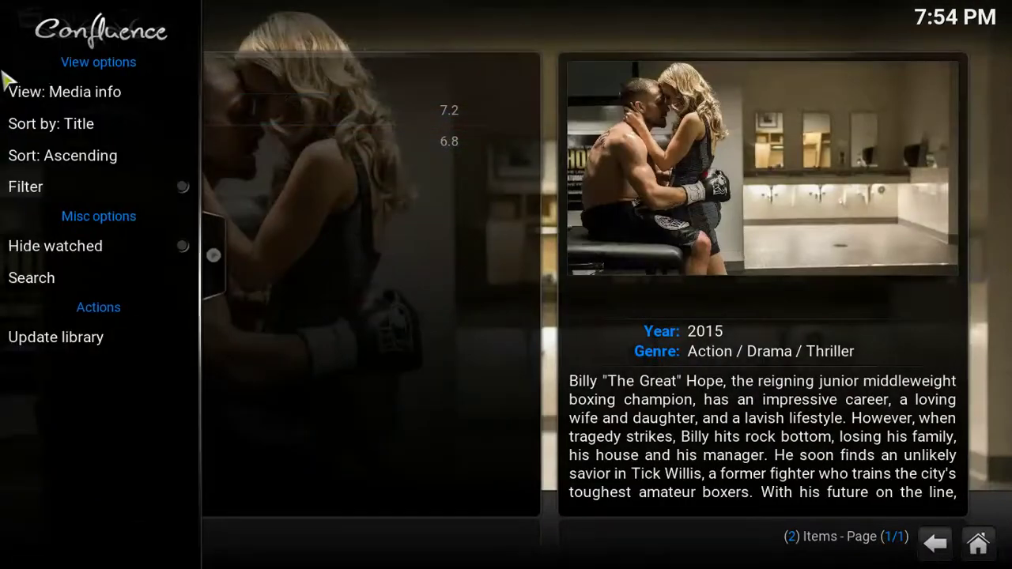
click(49, 92)
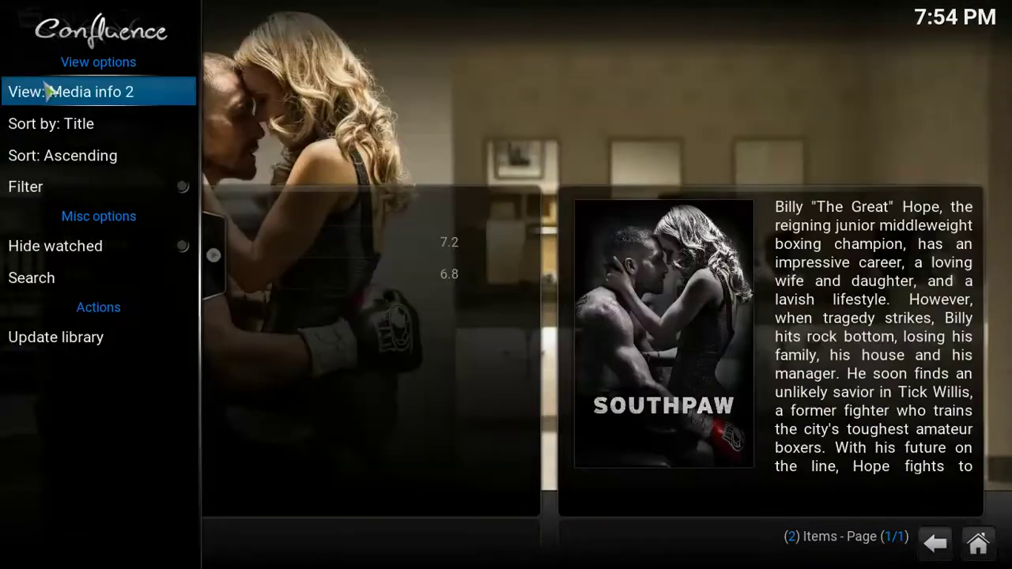
click(49, 92)
click(49, 92)
click(49, 91)
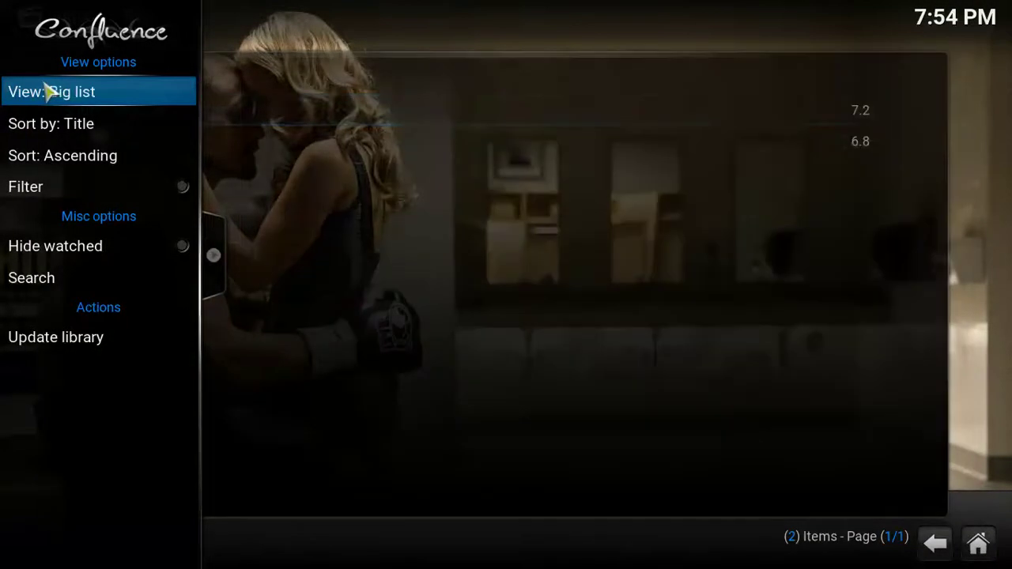
click(49, 92)
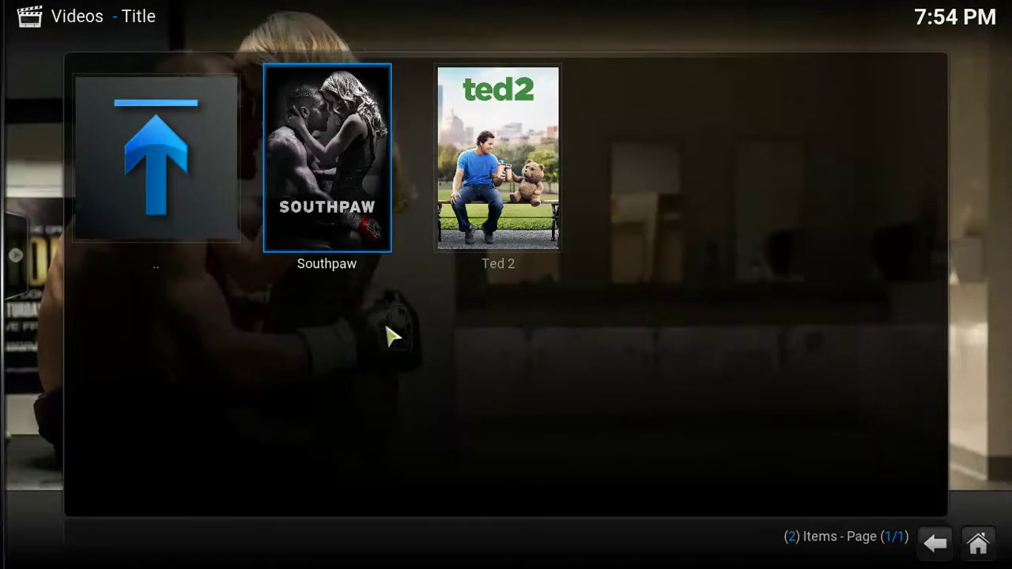
- Open Ted 2 from the movie thumbnails and dismiss the Genesis source list
key(Right)
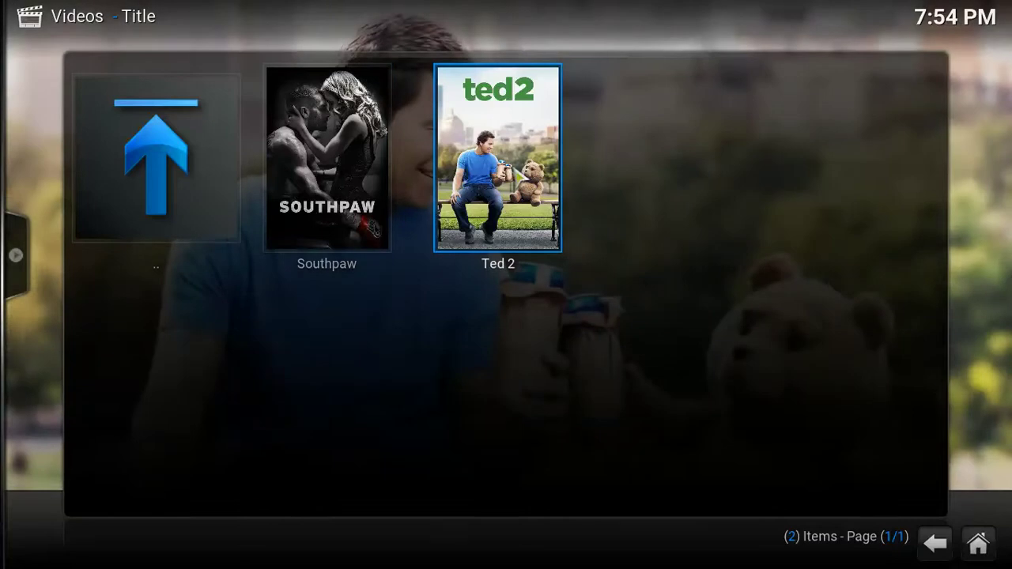
key(Return)
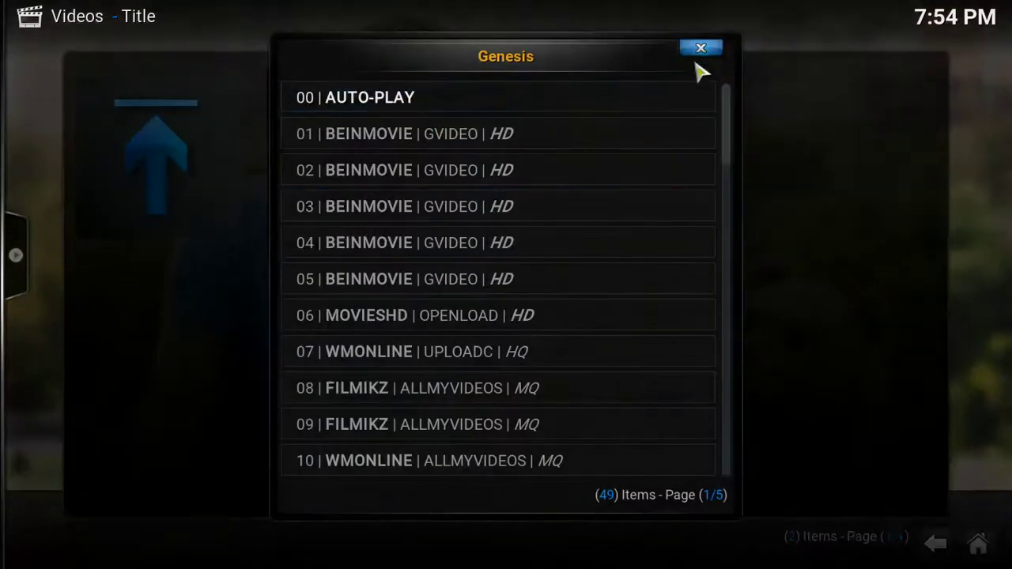
click(701, 51)
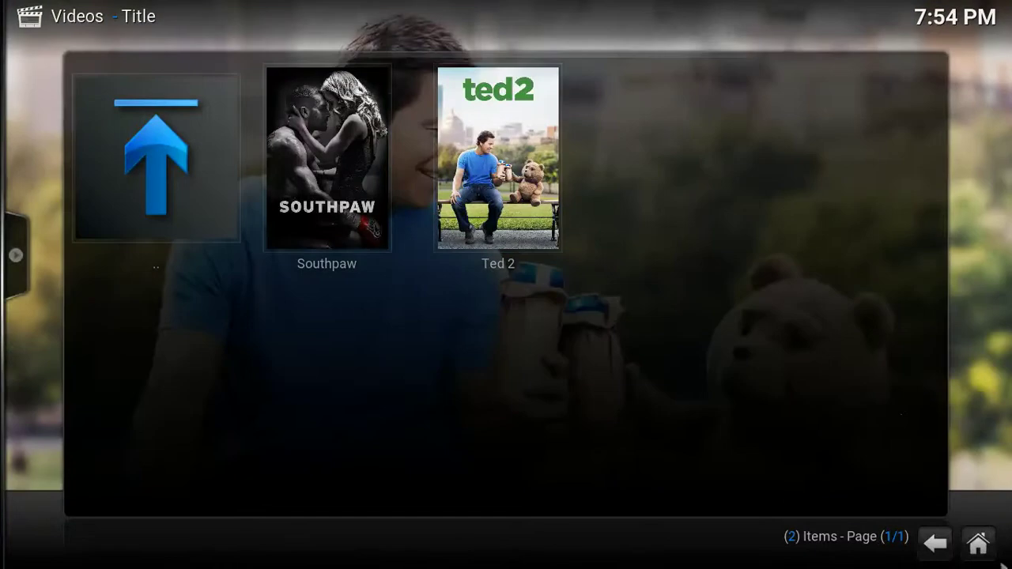
- Return to the home screen, go to the video files section and open the form for adding a video source
click(977, 545)
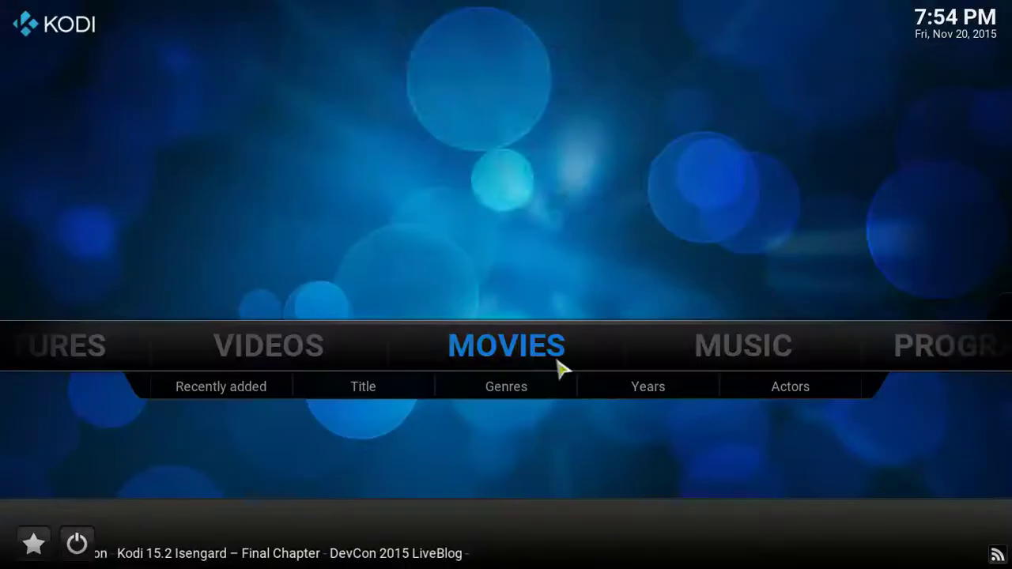
click(312, 345)
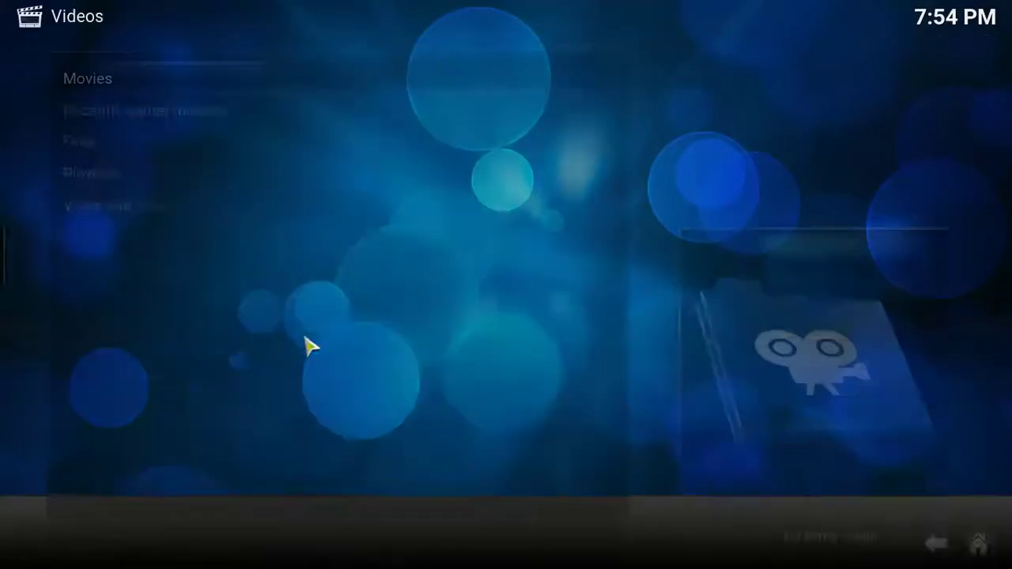
click(79, 142)
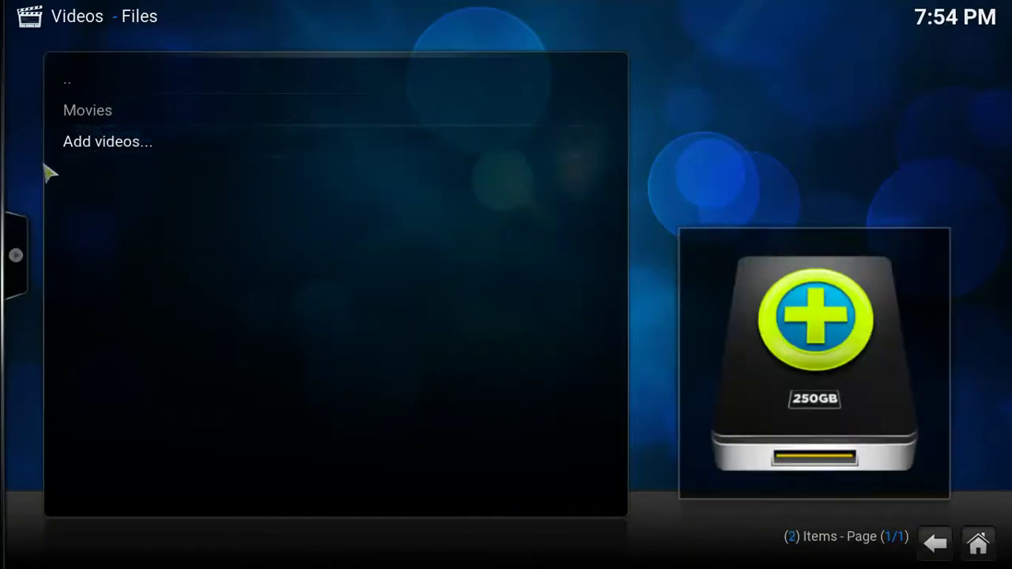
click(68, 76)
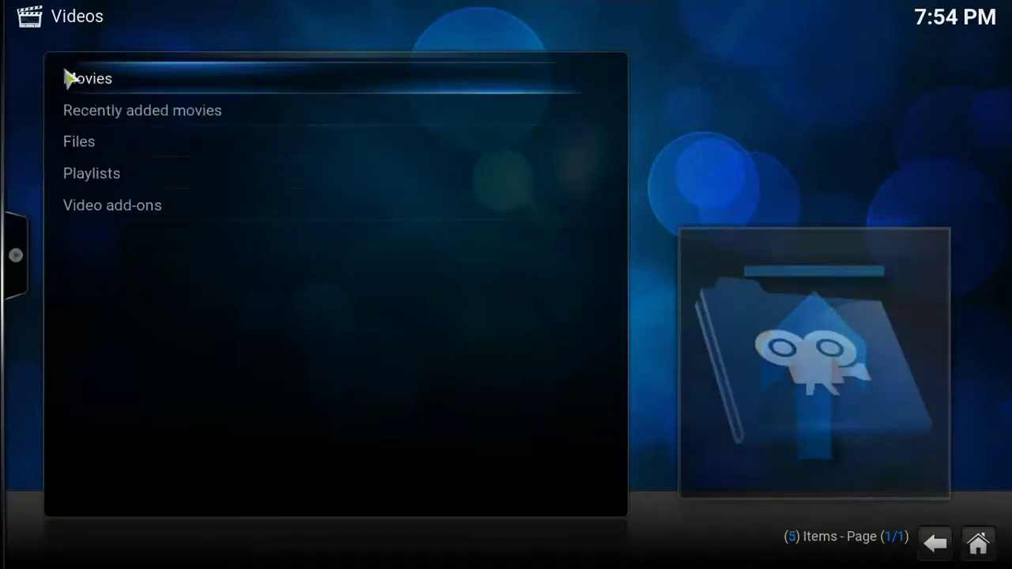
click(91, 144)
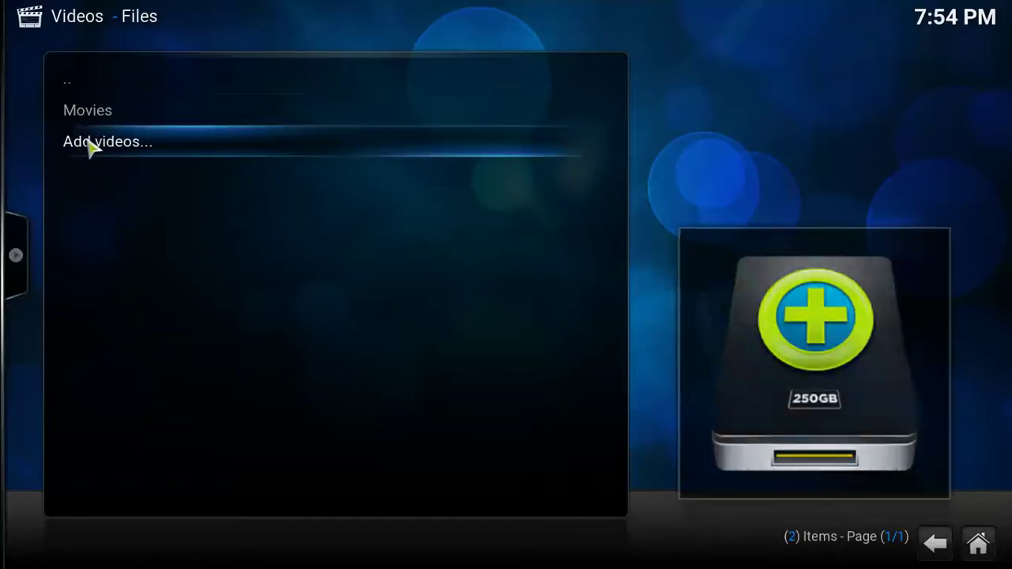
click(99, 154)
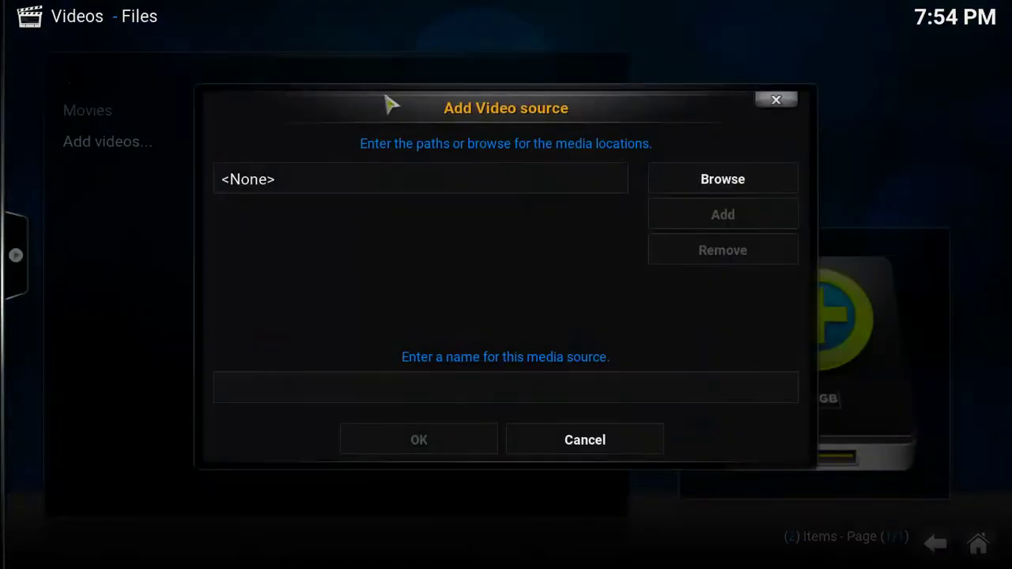
- Set the new source's location to Home folder > userdata > addon_data > plugin.video.genesis > TVShows
click(746, 184)
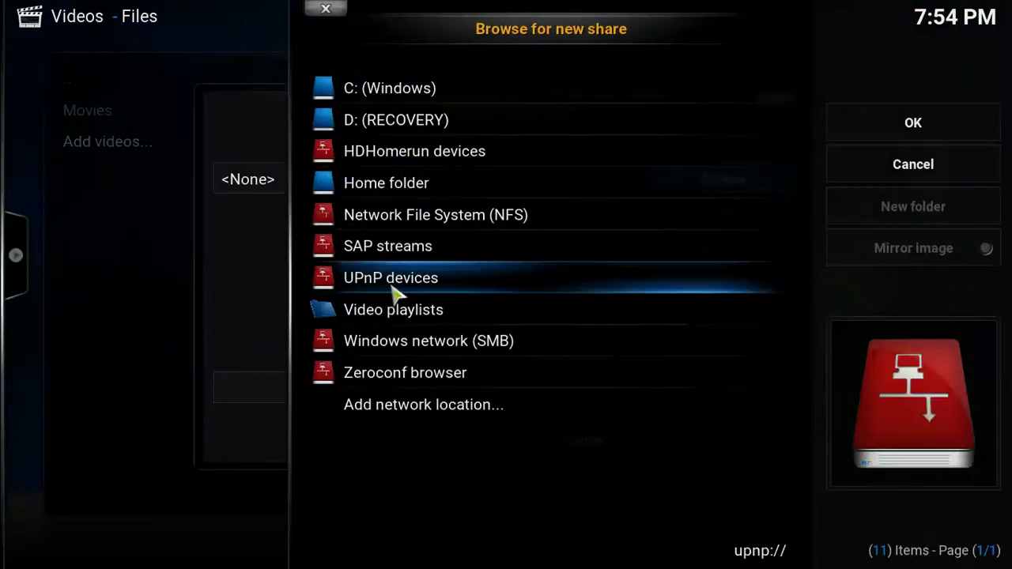
click(370, 197)
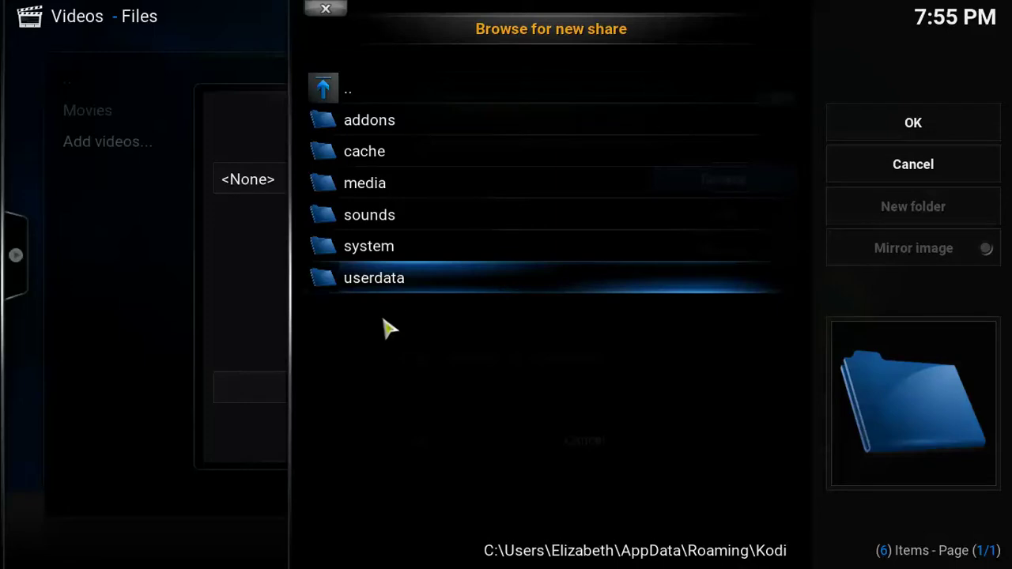
click(388, 286)
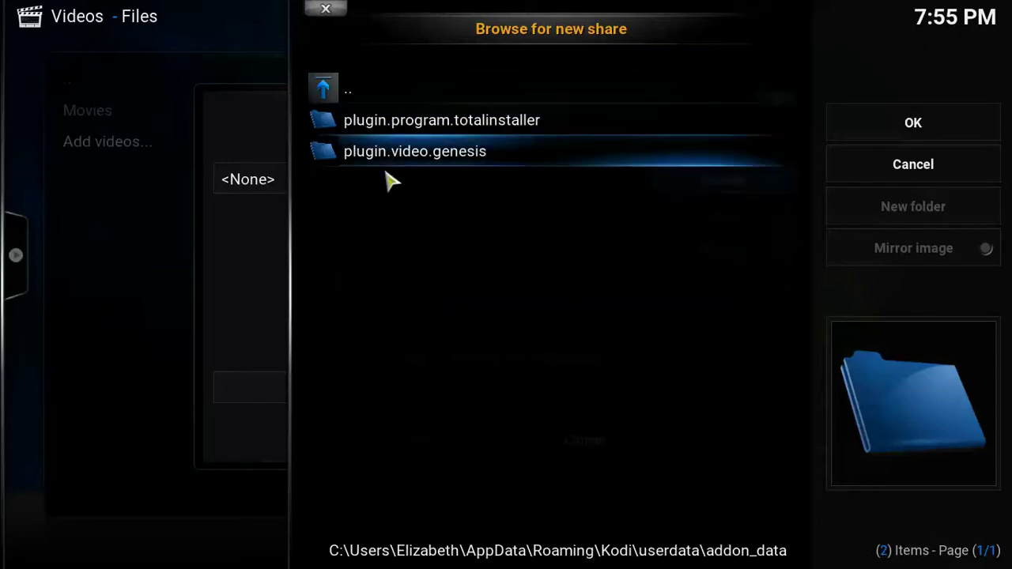
click(390, 158)
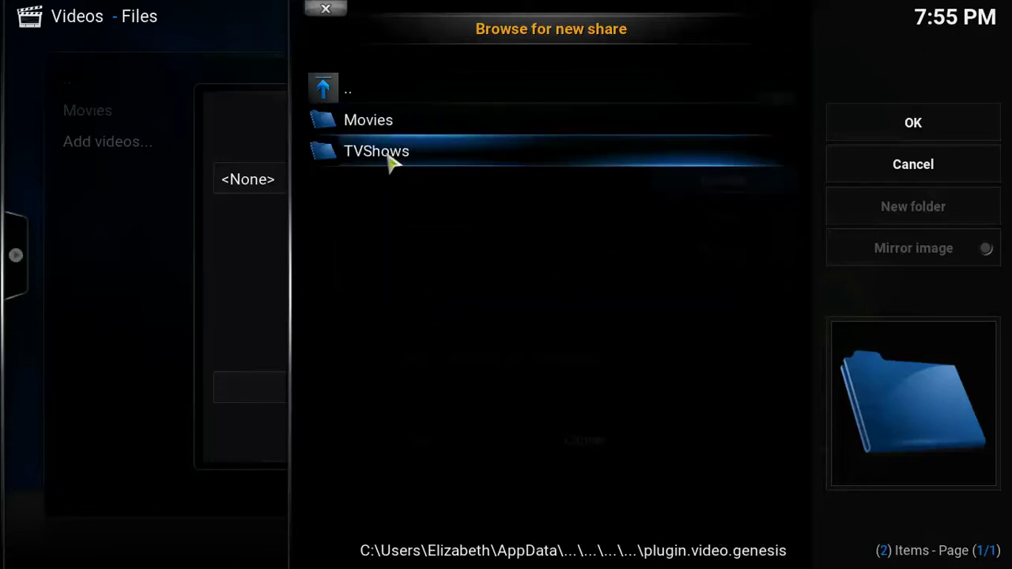
click(389, 160)
click(606, 165)
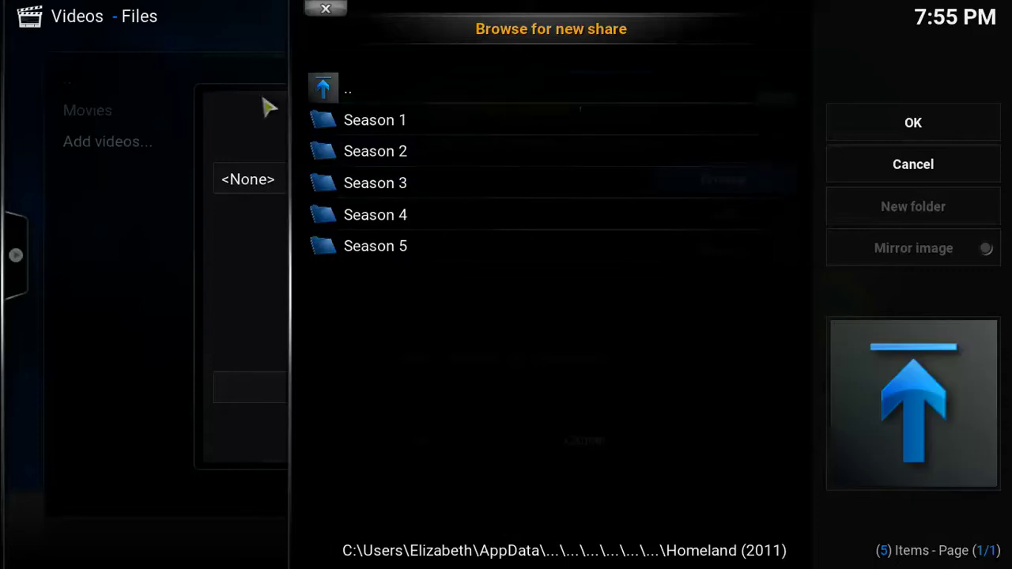
click(323, 89)
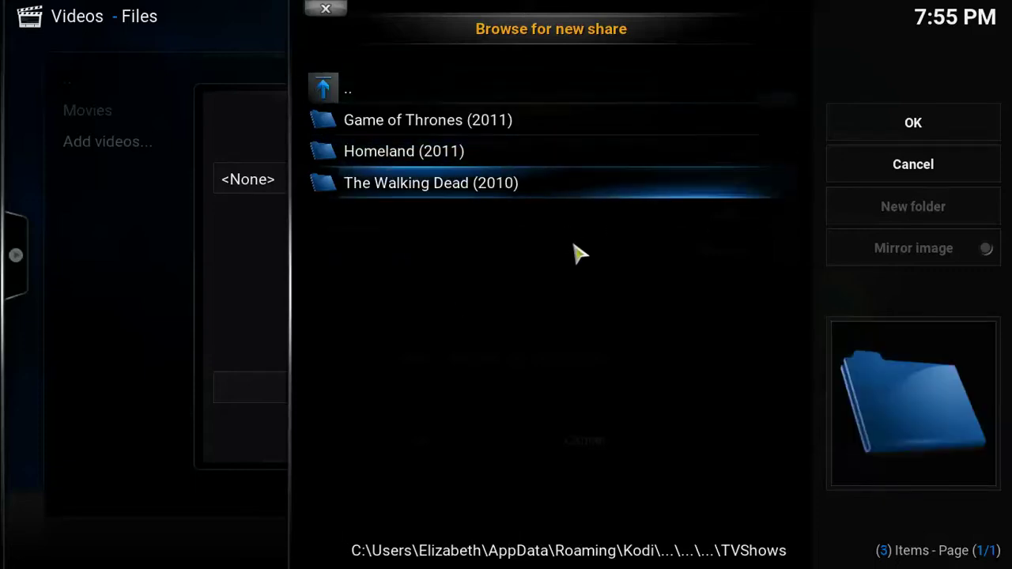
click(870, 119)
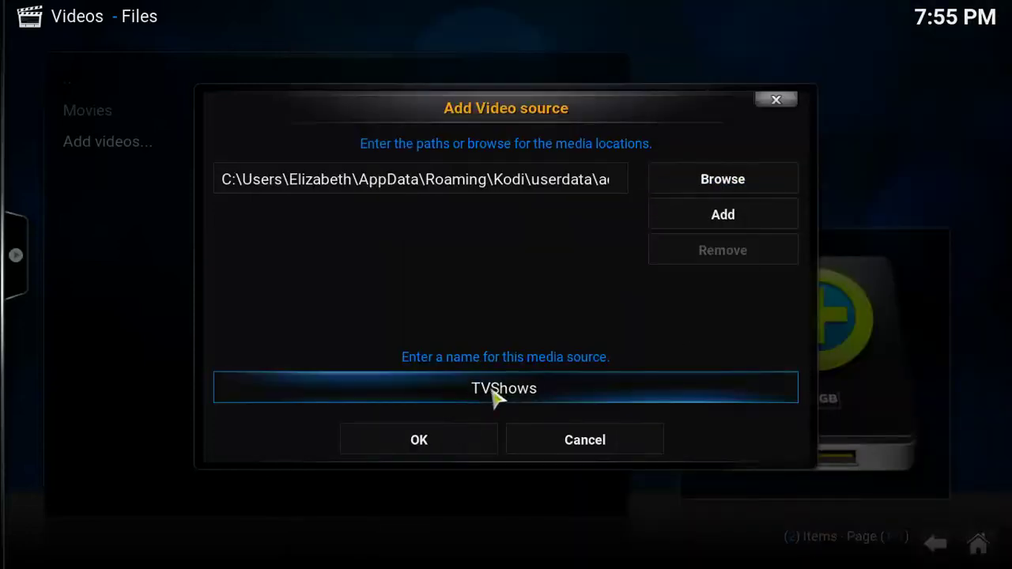
- Save the TVShows source, set its content to TV shows with The TVDB scraper, and refresh all its items
click(455, 447)
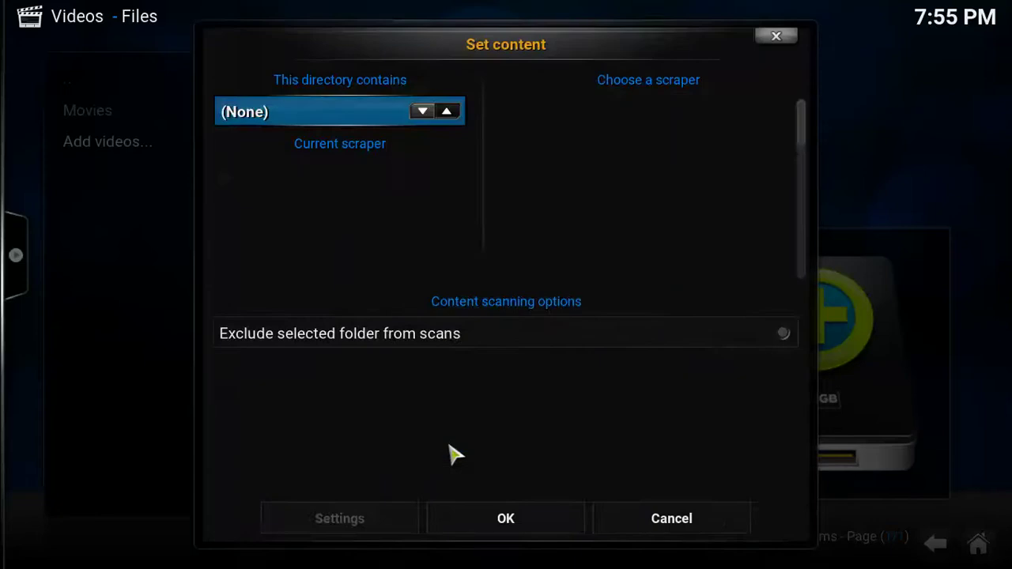
click(424, 111)
click(424, 111)
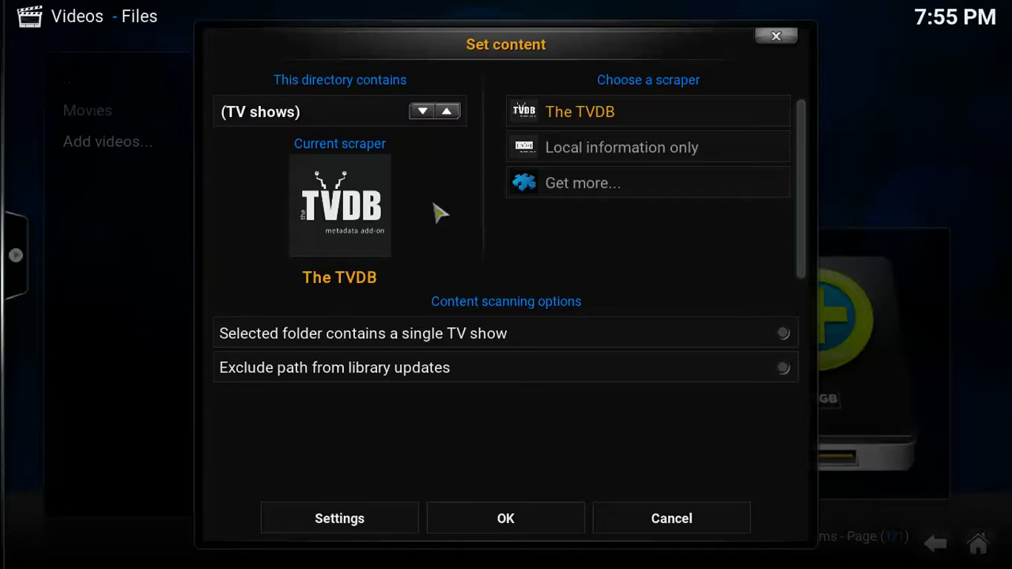
click(504, 519)
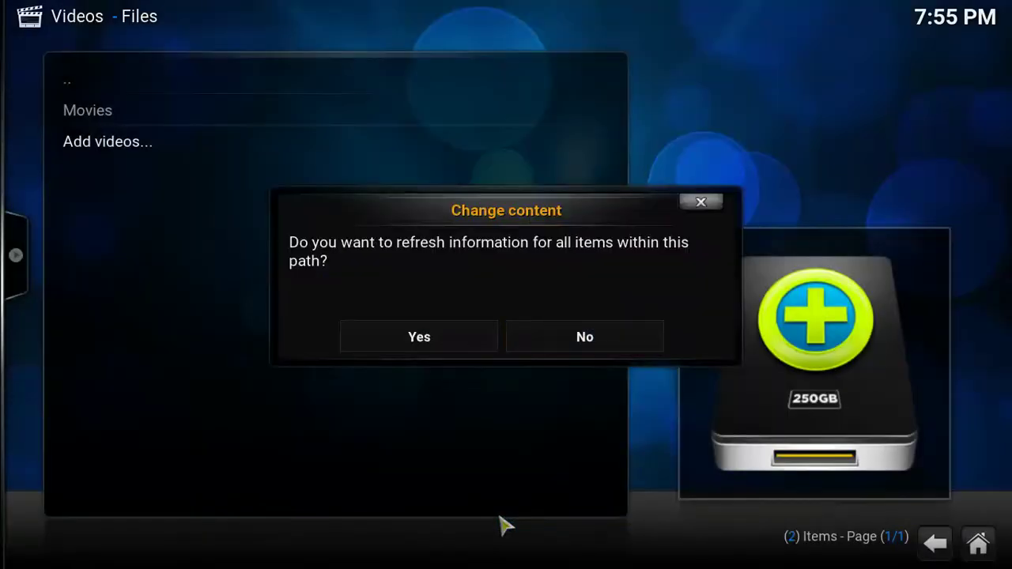
click(419, 340)
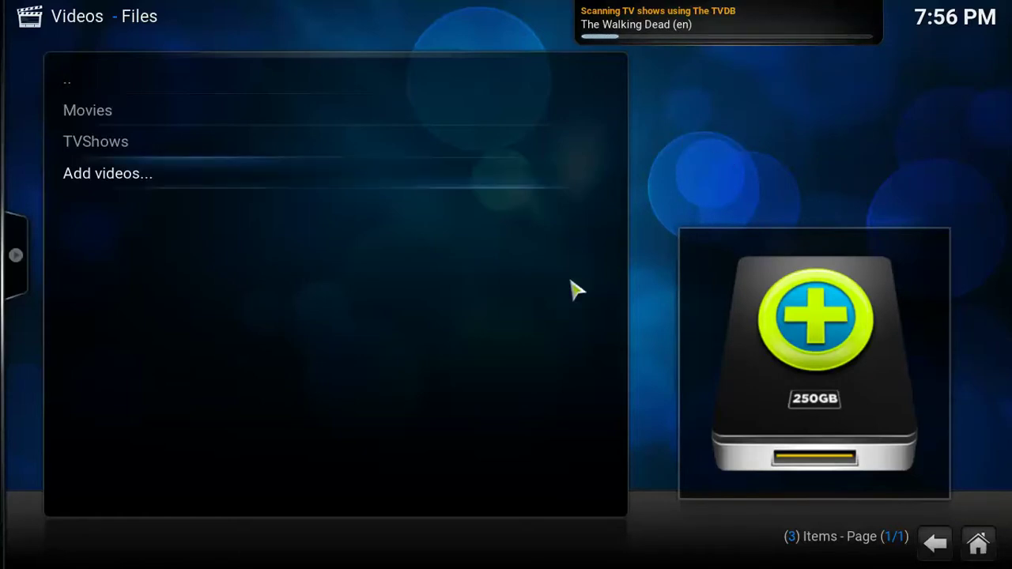
- Return to the home screen and open the TV shows library
click(979, 544)
mouse_move(669, 370)
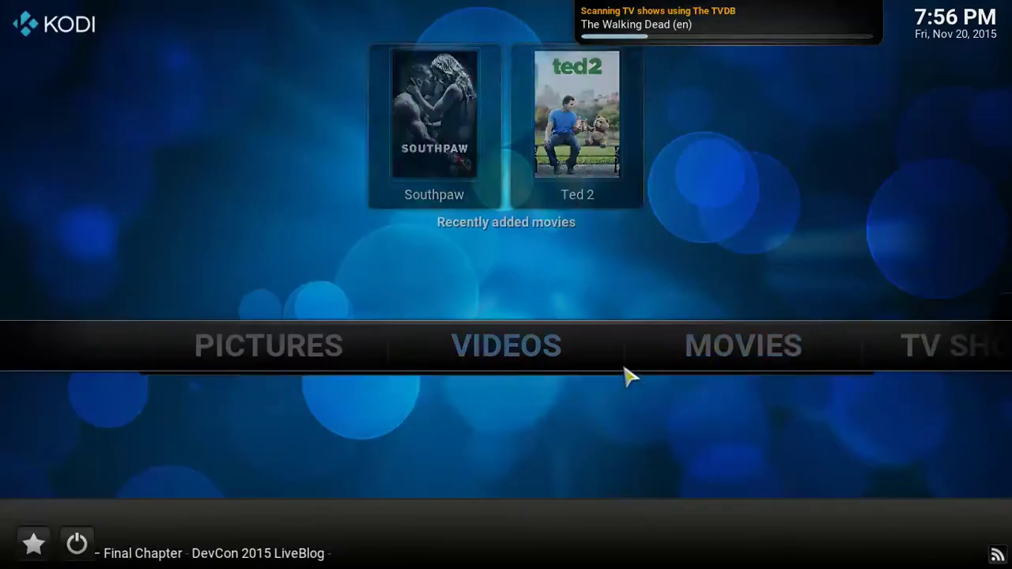
key(Right)
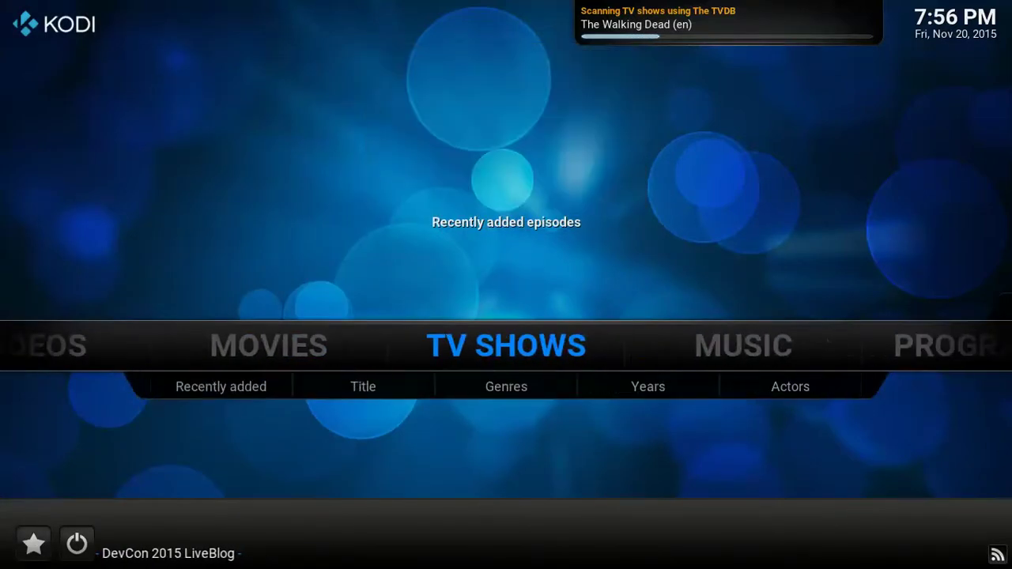
mouse_move(560, 335)
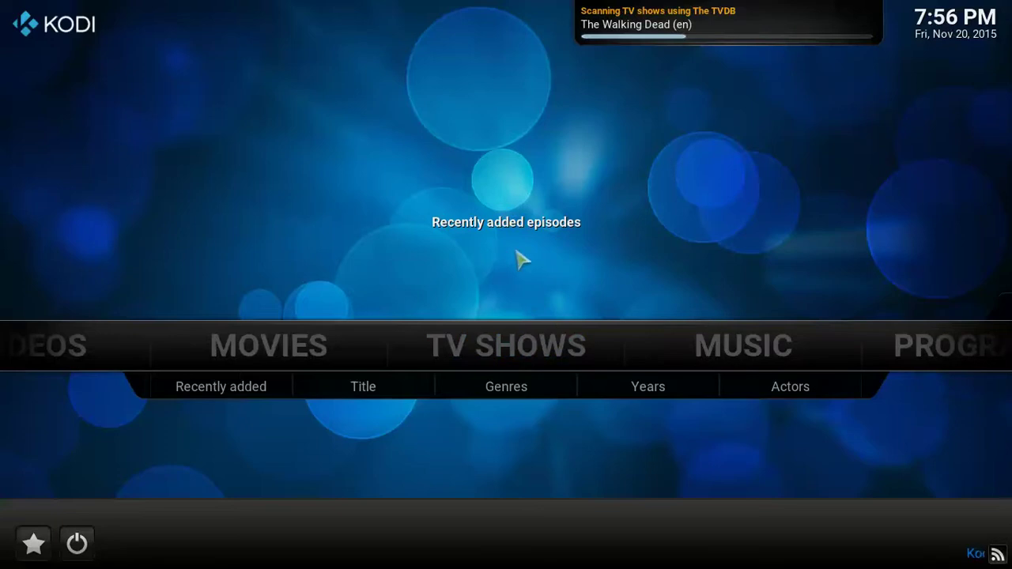
click(520, 355)
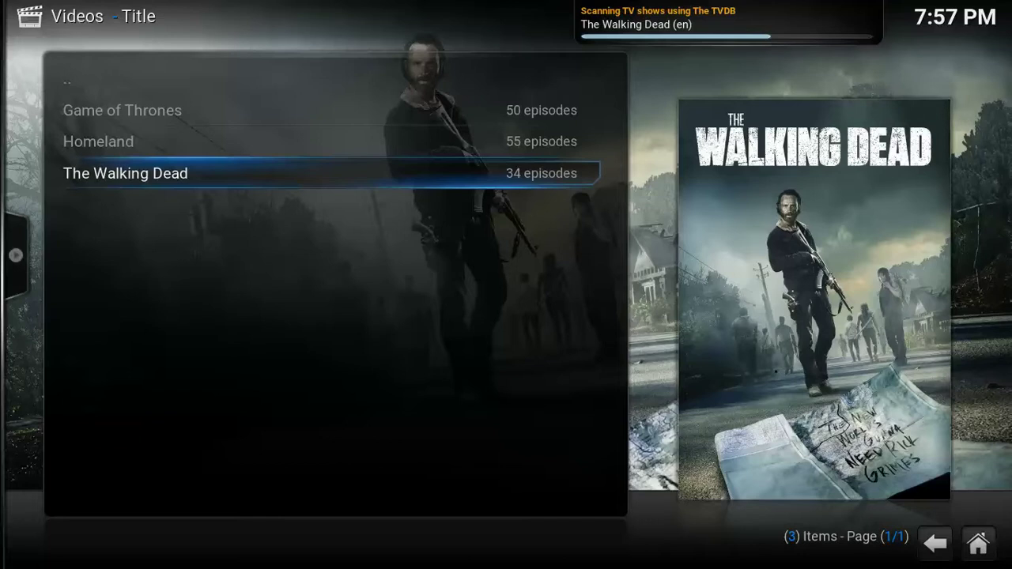
- Browse the scraped TV shows and open Game of Thrones
key(Up)
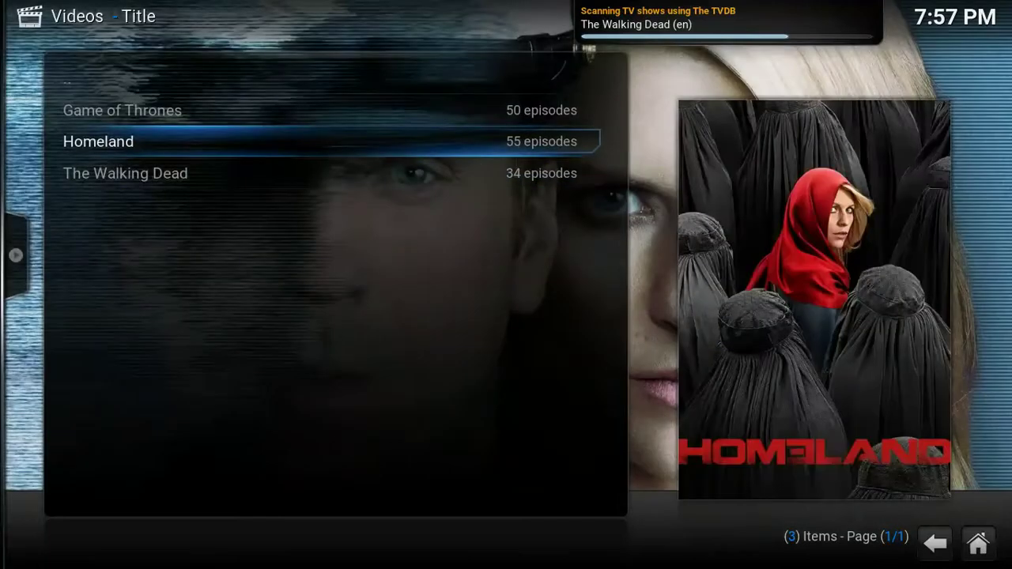
key(Up)
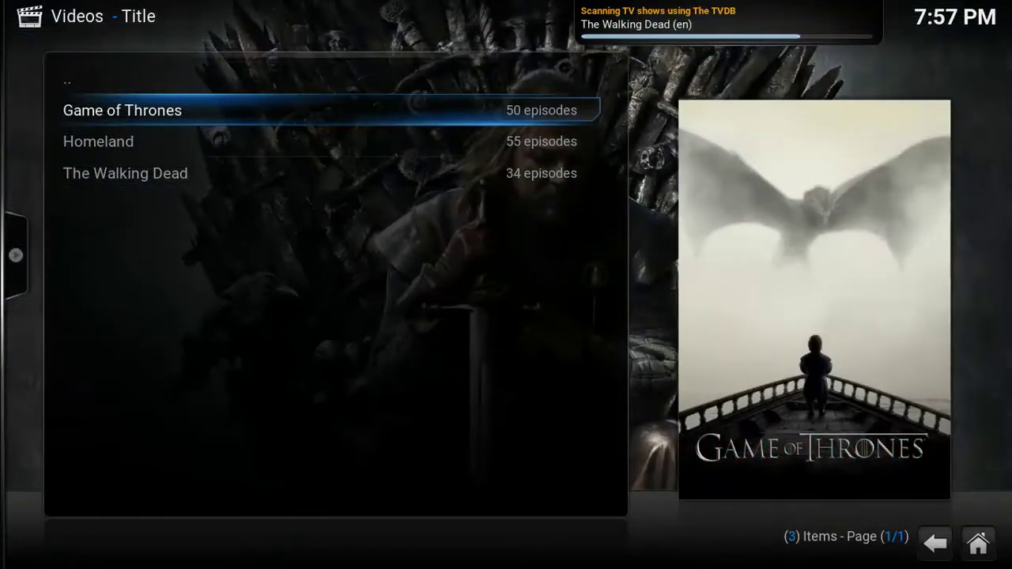
key(Down)
key(Up)
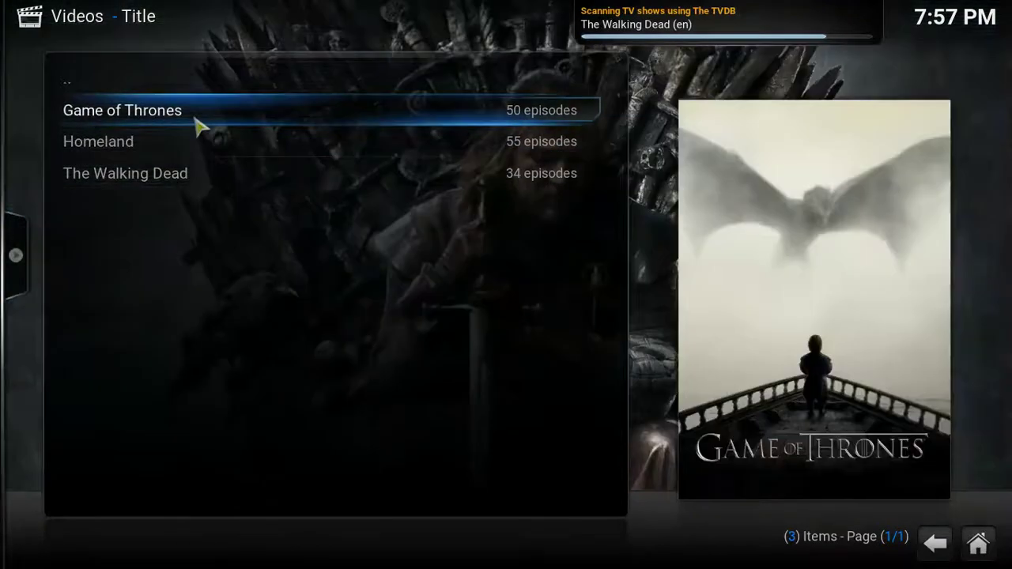
click(198, 126)
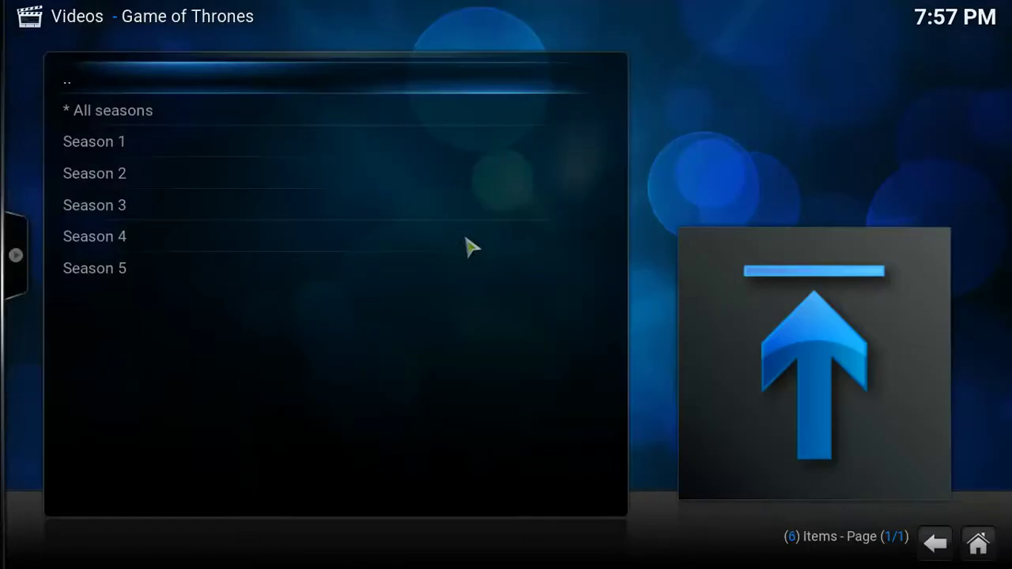
- Minimise the browser window, open Season 1 of Game of Thrones and load the Genesis sources for Winter Is Coming
key(alt+Tab)
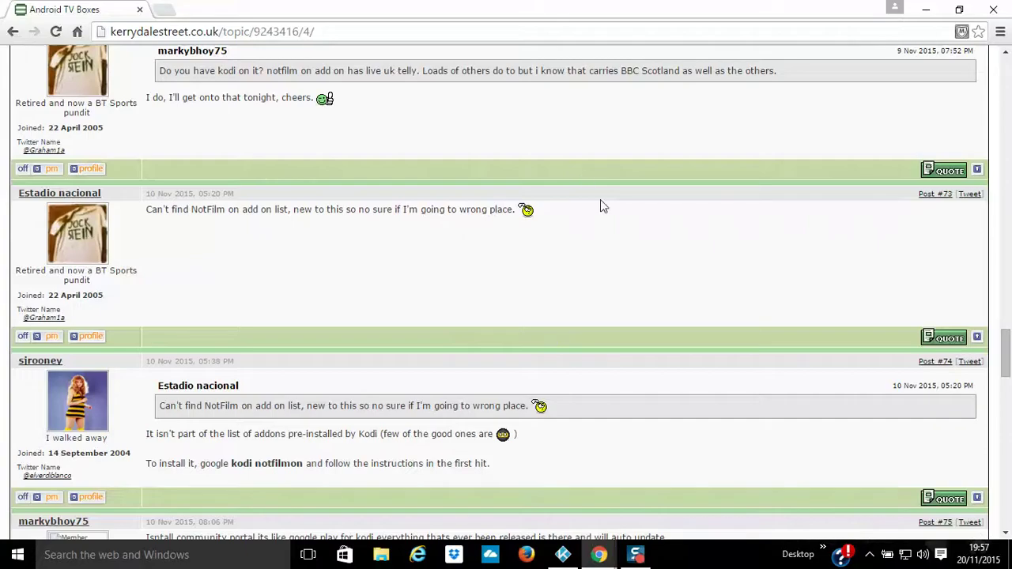
click(927, 9)
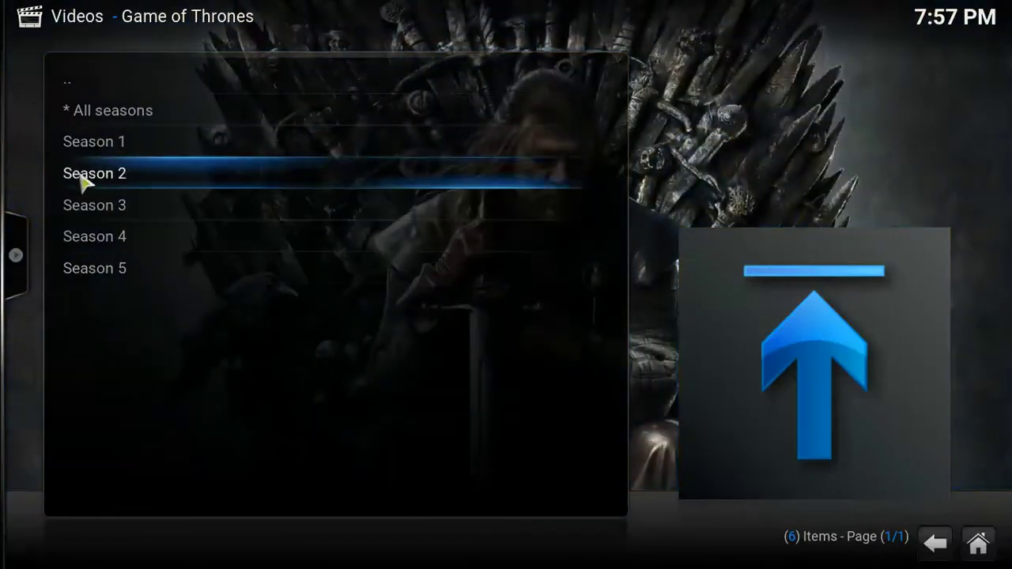
click(100, 150)
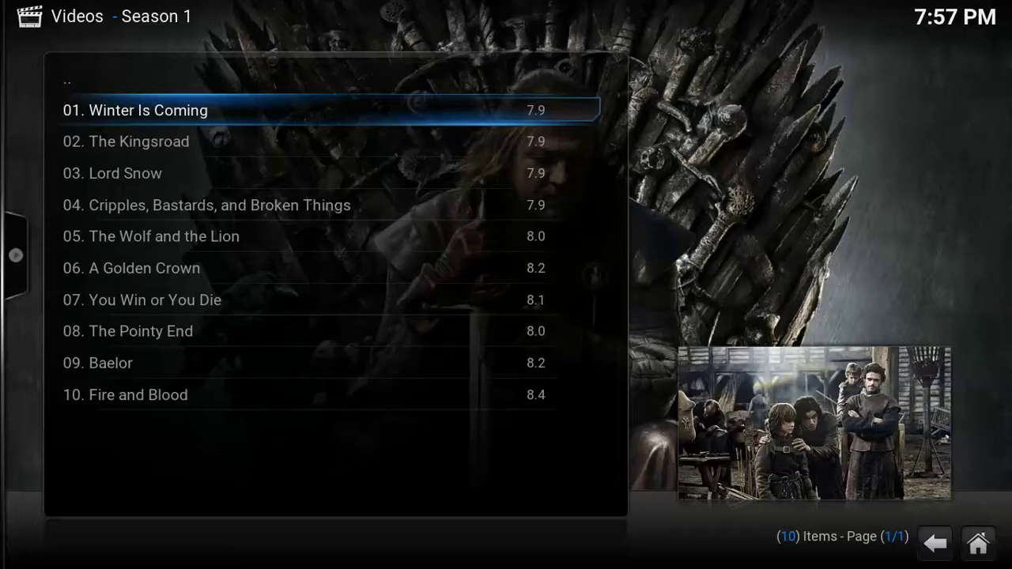
click(382, 112)
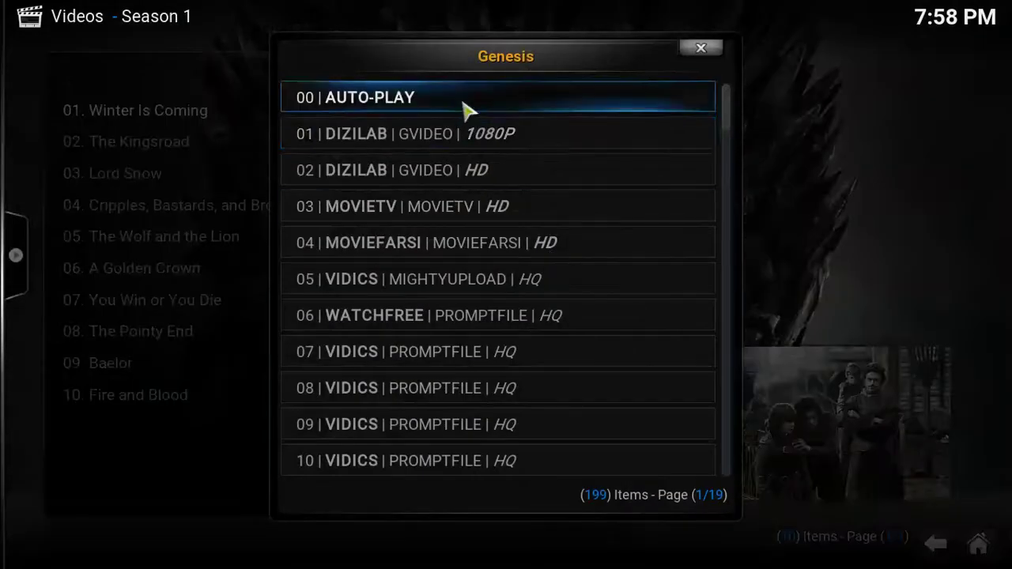
- Play Winter Is Coming from the DIZILAB GVIDEO 1080P source and dismiss the Genesis source list
click(507, 144)
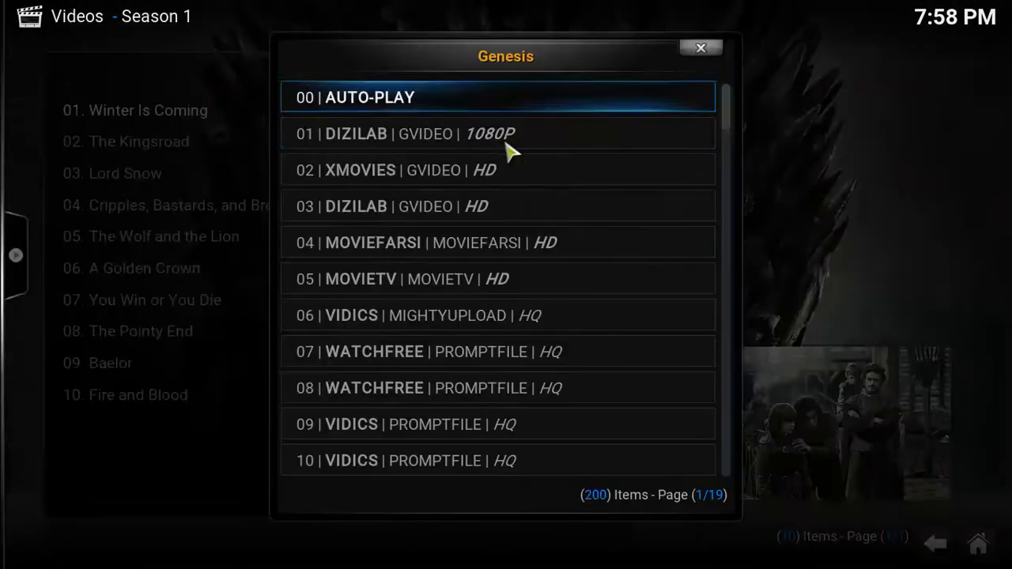
click(508, 147)
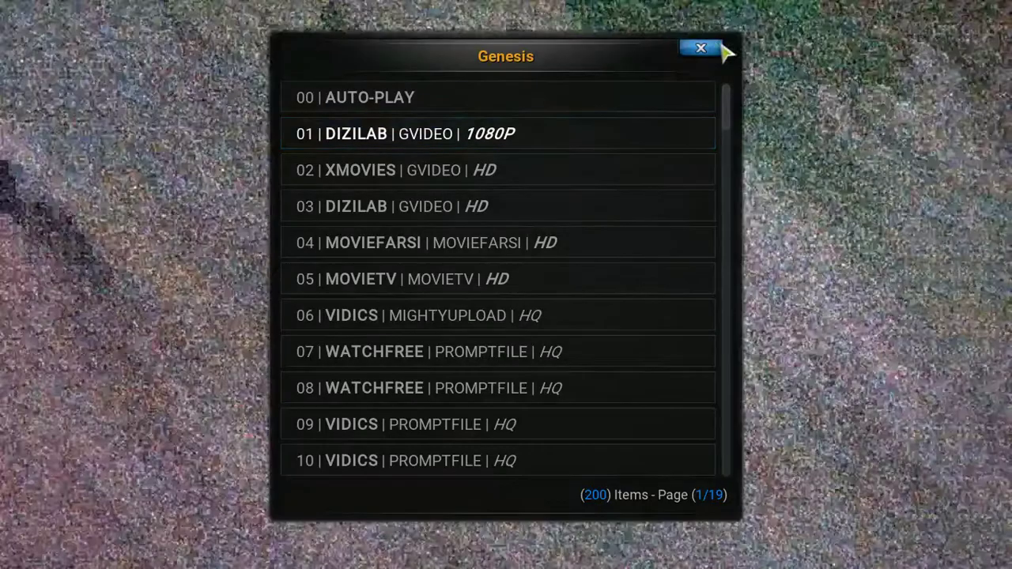
click(721, 47)
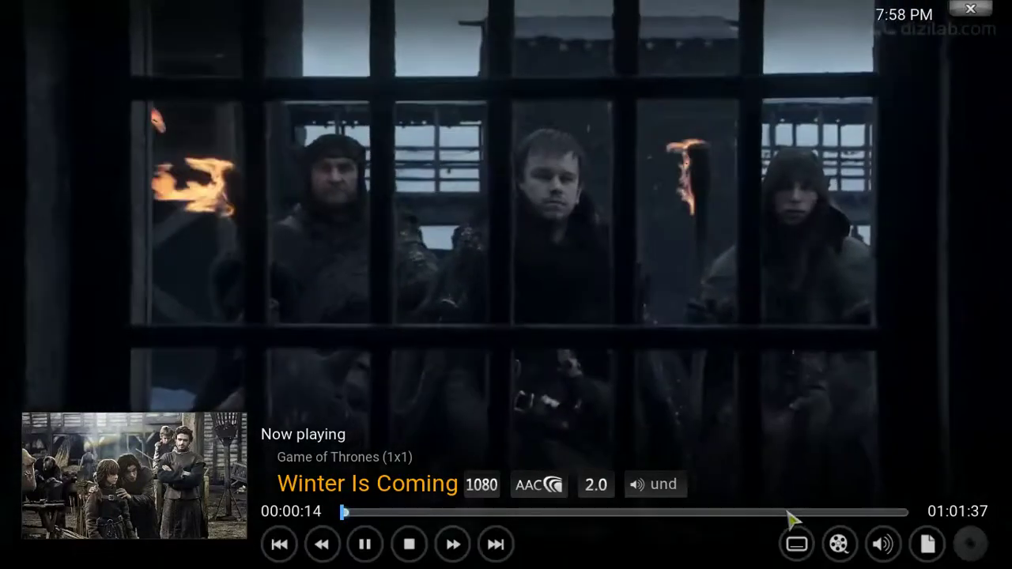
- Skip forward in stages through the playing episode to its end credits, at about 1:00:30
click(784, 511)
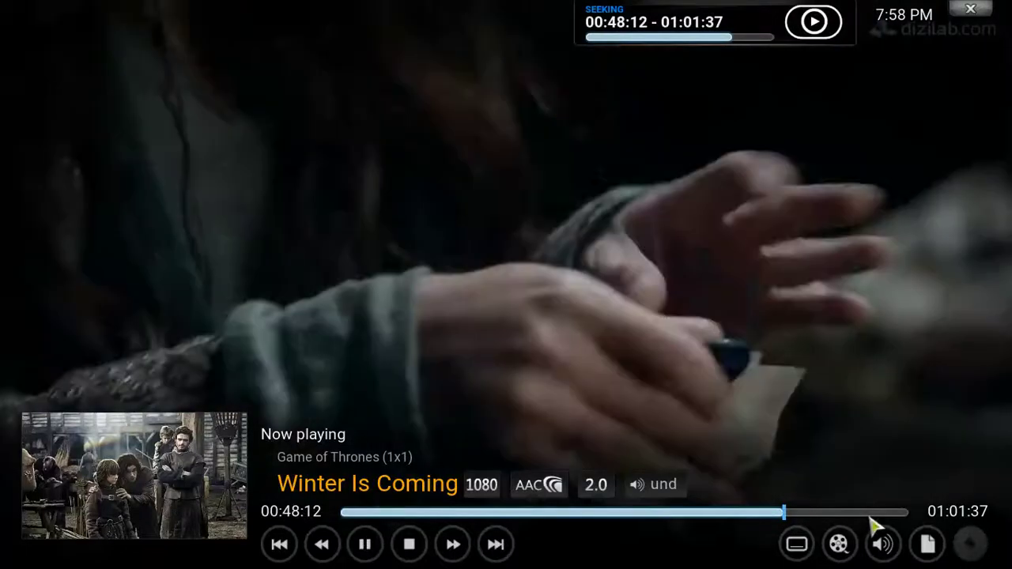
click(870, 513)
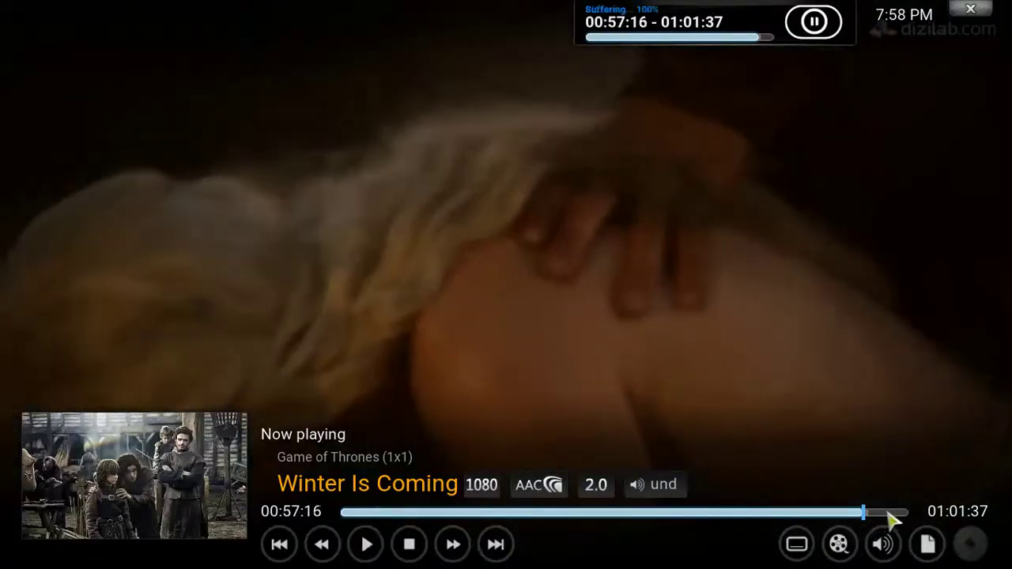
click(887, 512)
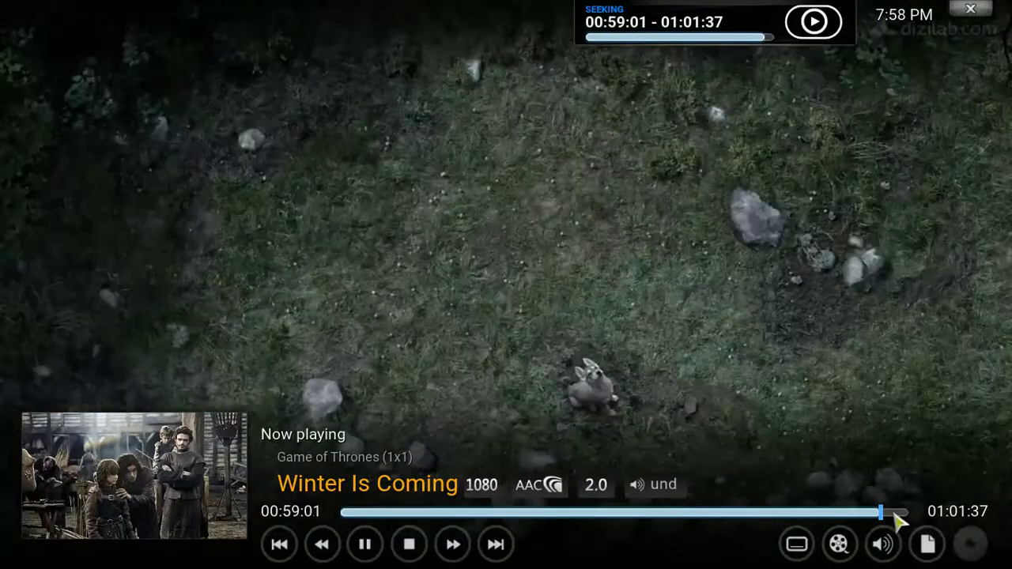
click(894, 514)
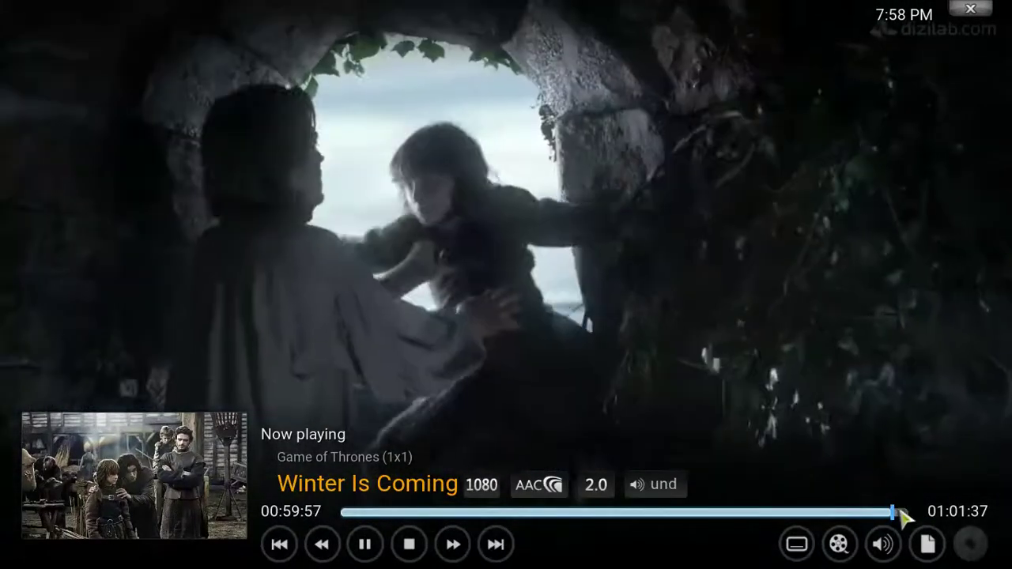
click(900, 513)
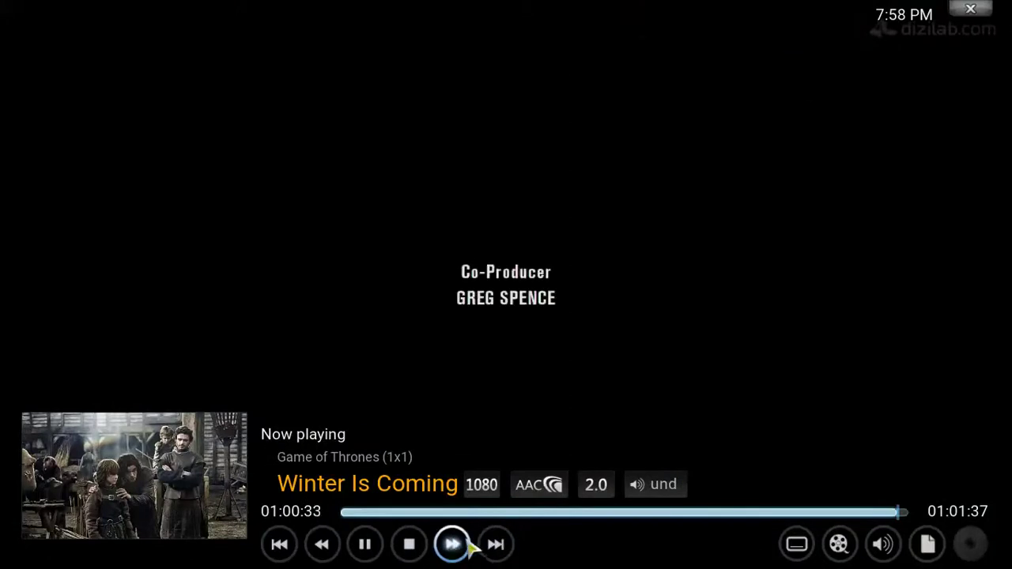
- Fast-forward through the remaining credits to the end of the episode and go back to the home screen
click(445, 553)
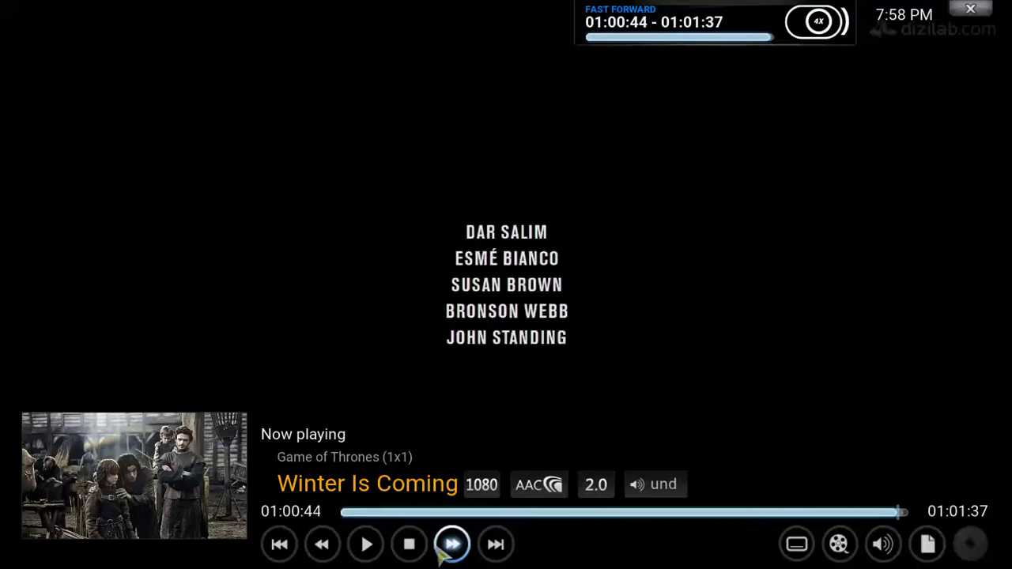
click(445, 554)
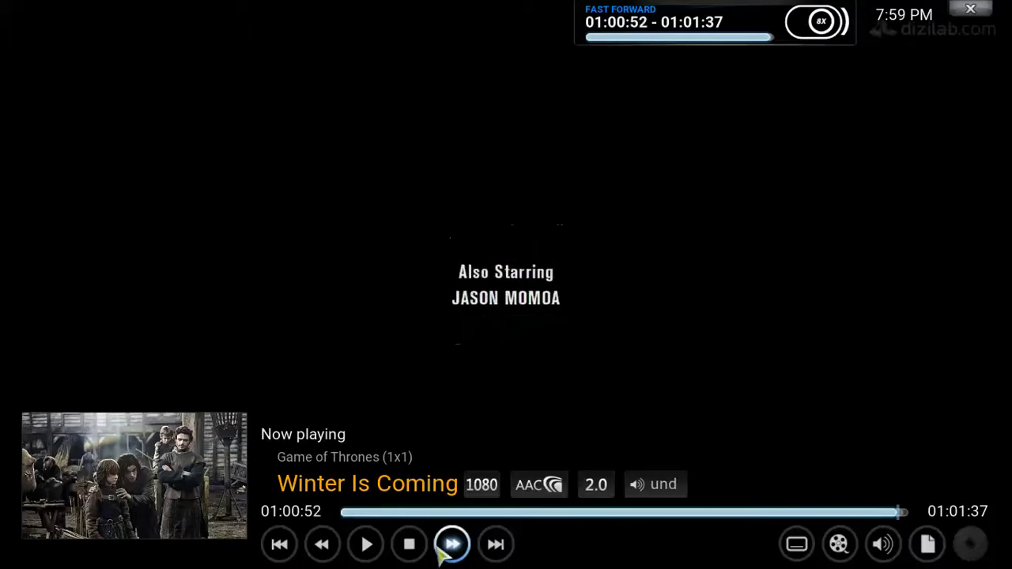
click(439, 550)
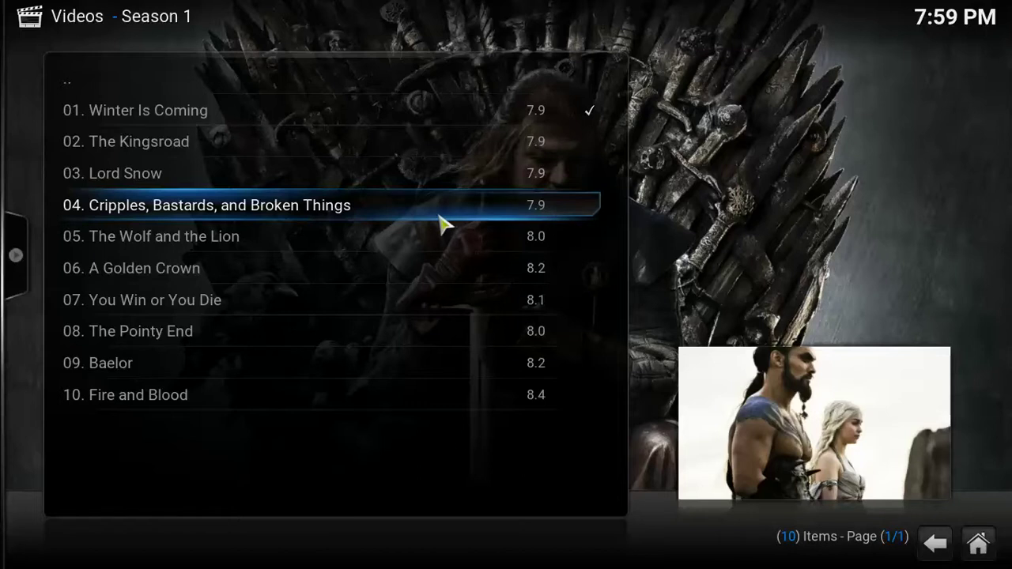
key(Escape)
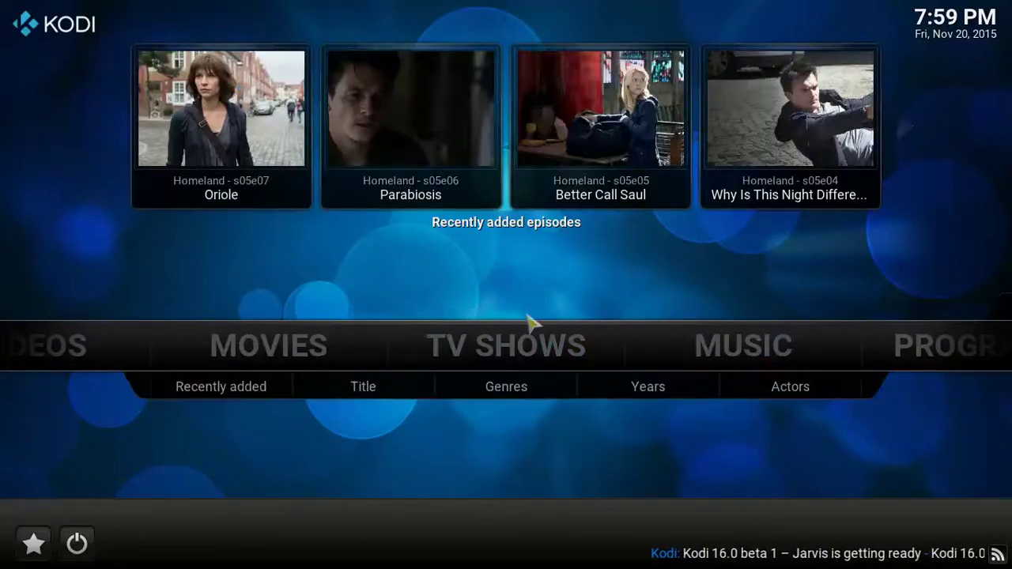
- Review the file list options in the appearance settings and return to the home screen
key(Right)
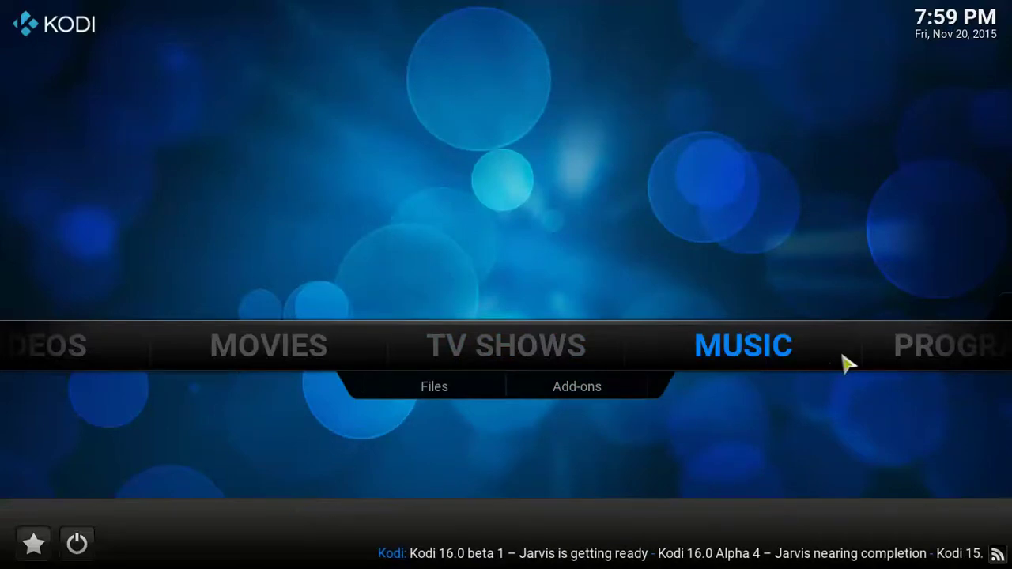
key(Right)
key(Right)
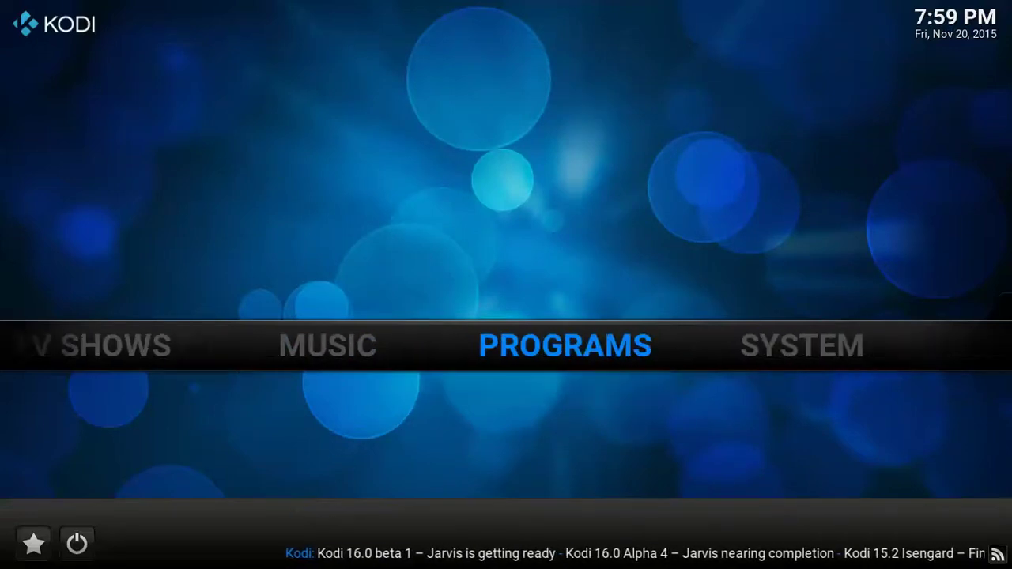
click(732, 360)
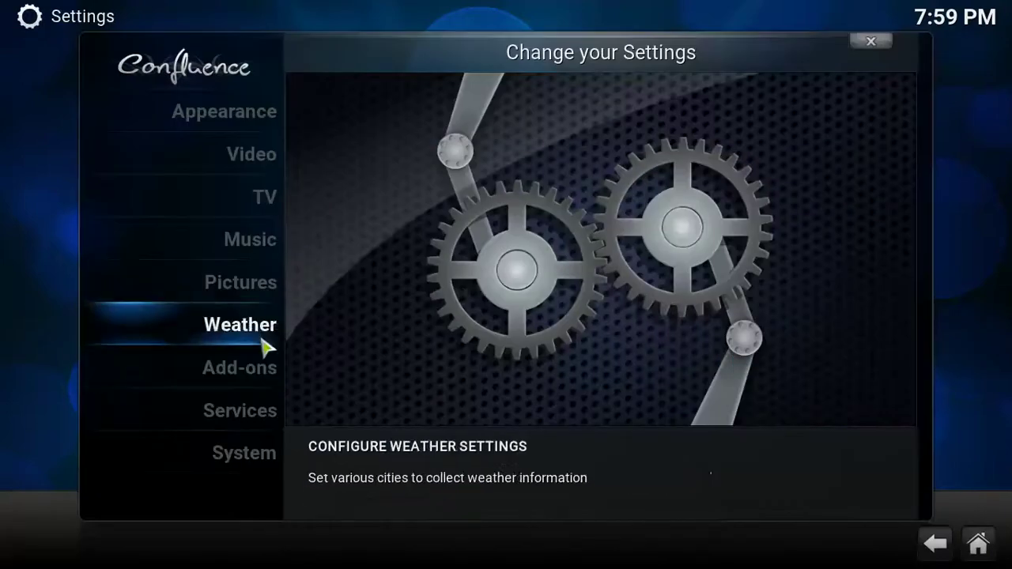
click(239, 135)
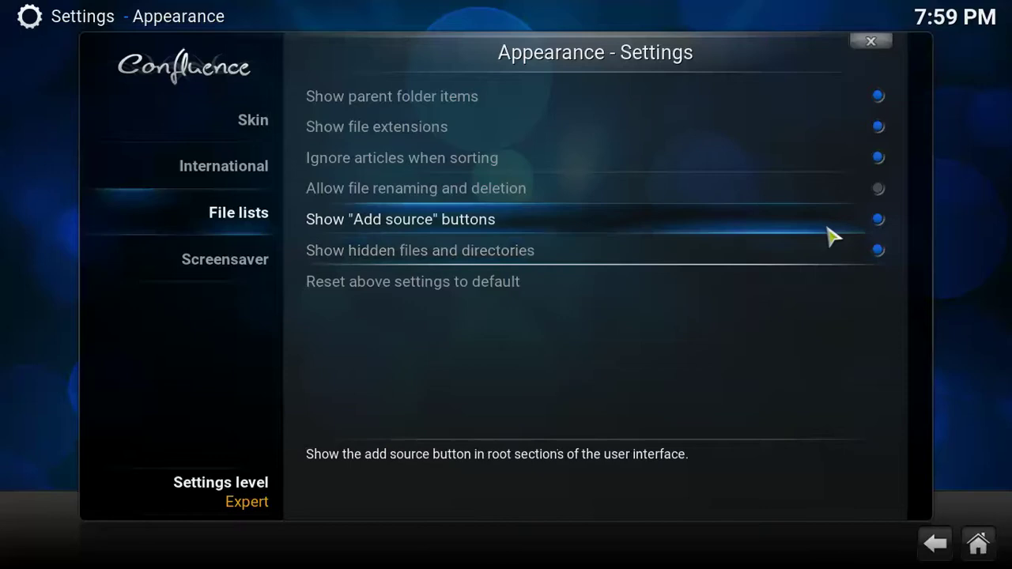
click(869, 42)
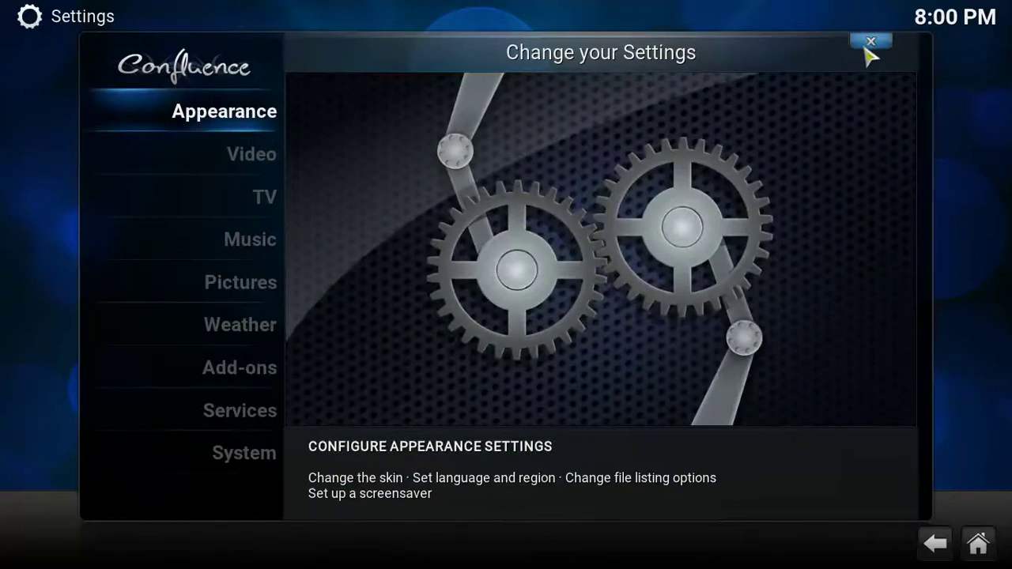
click(869, 44)
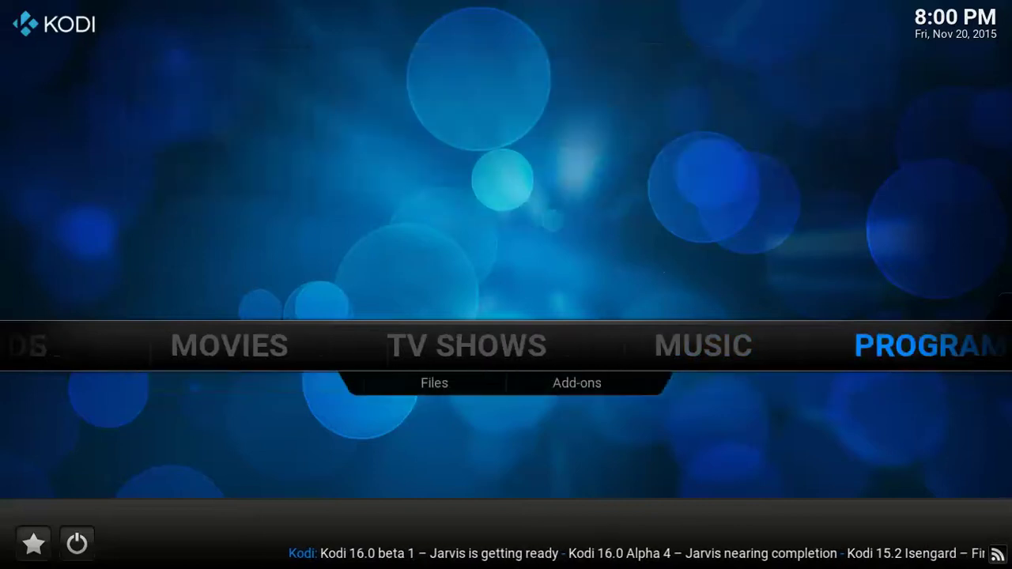
- Open the add-ons section from the system settings and go back up to its top-level list
mouse_move(949, 345)
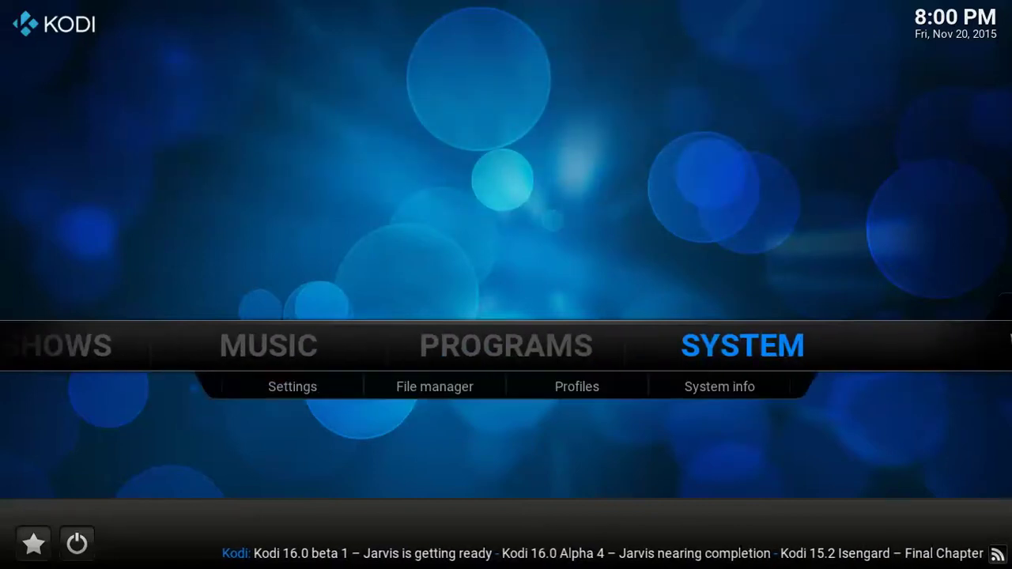
click(752, 348)
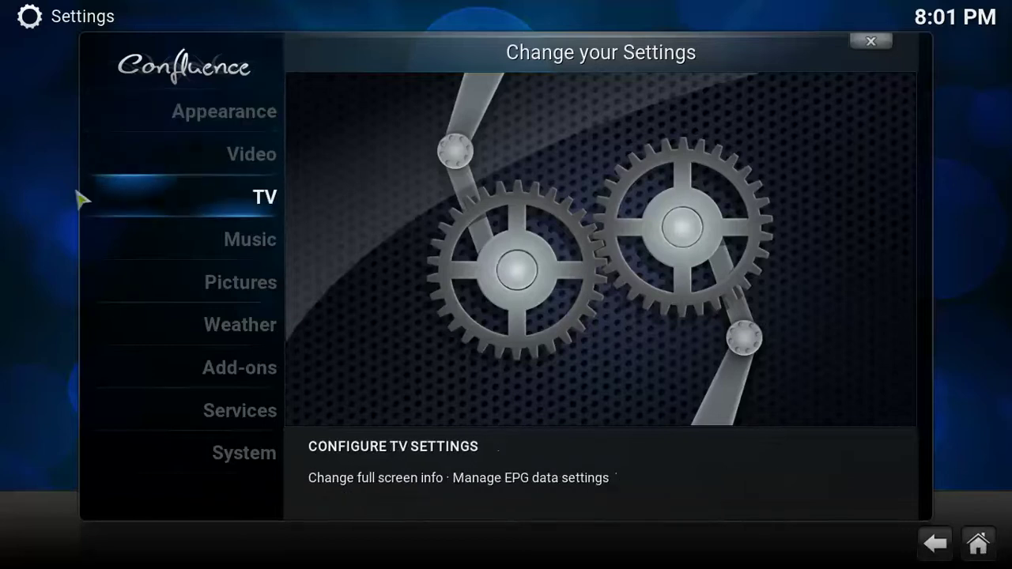
click(229, 368)
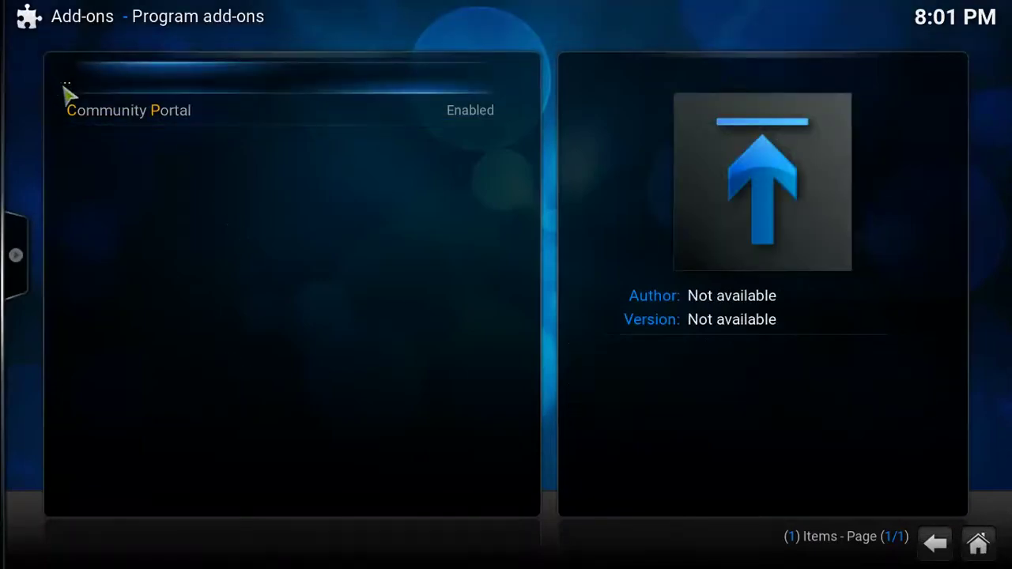
click(69, 93)
click(68, 94)
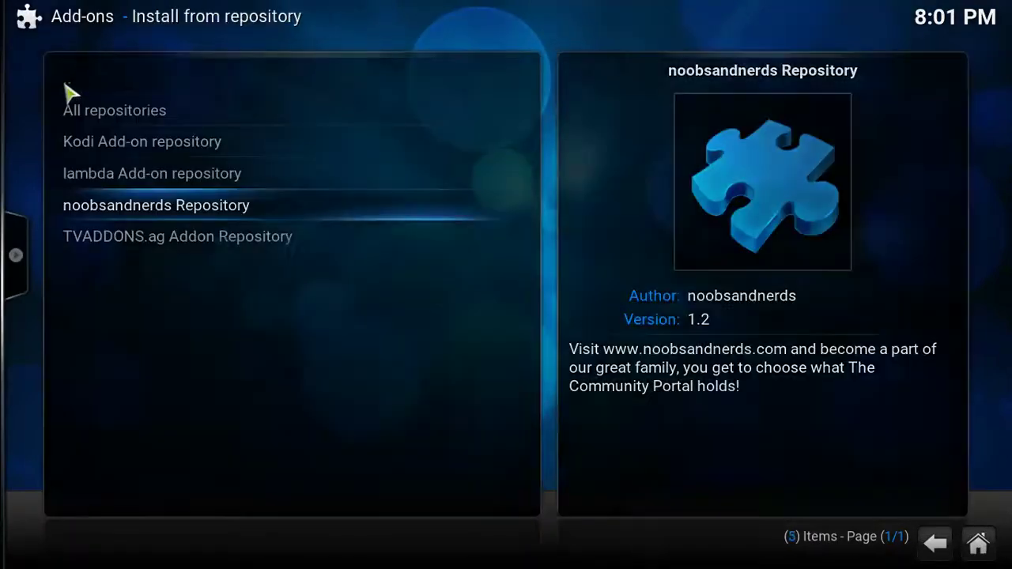
click(69, 93)
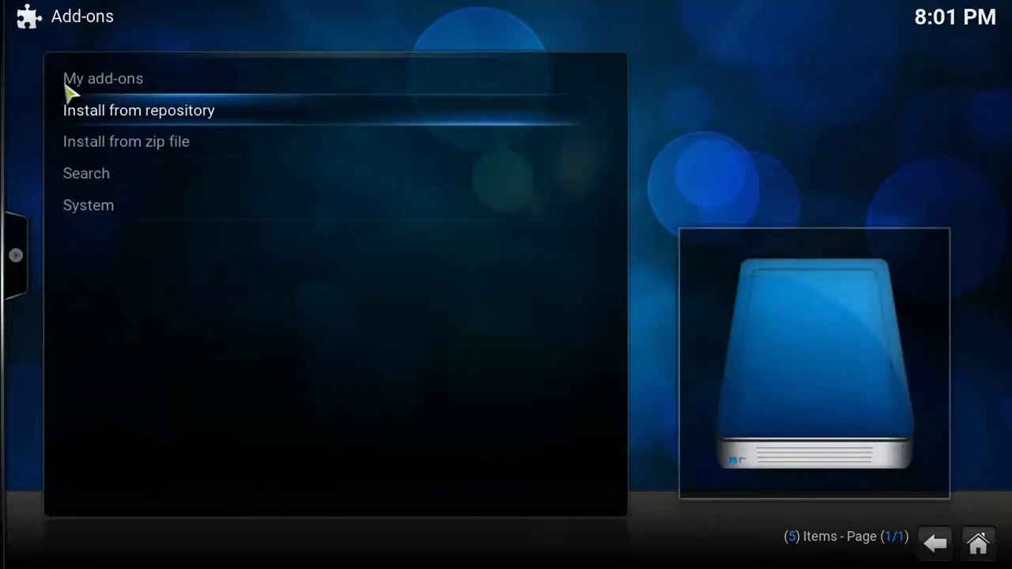
- Install the add-on plugin.video.navi-x.marky.zip from the Desktop folder and return to the home screen
click(111, 142)
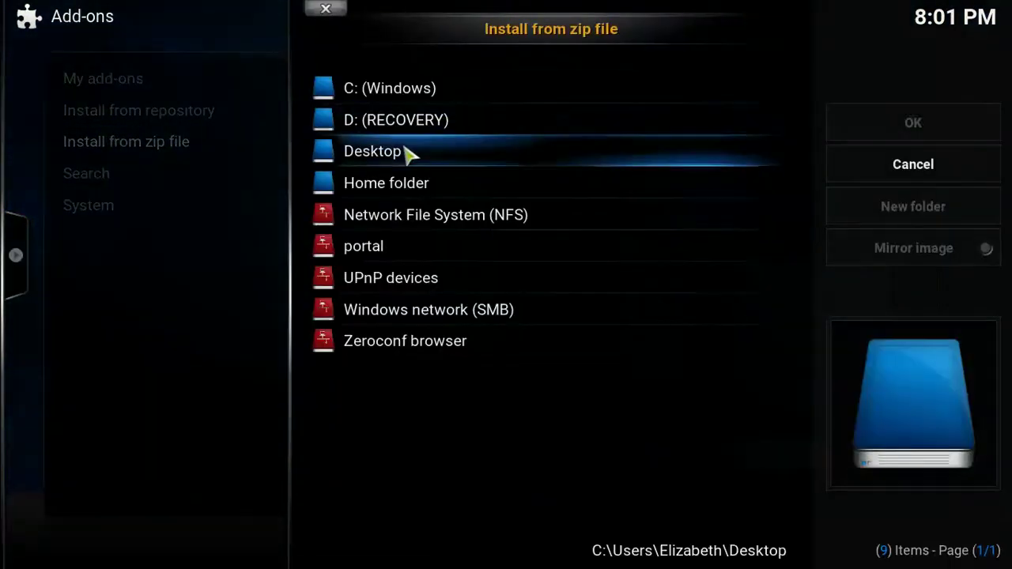
click(409, 155)
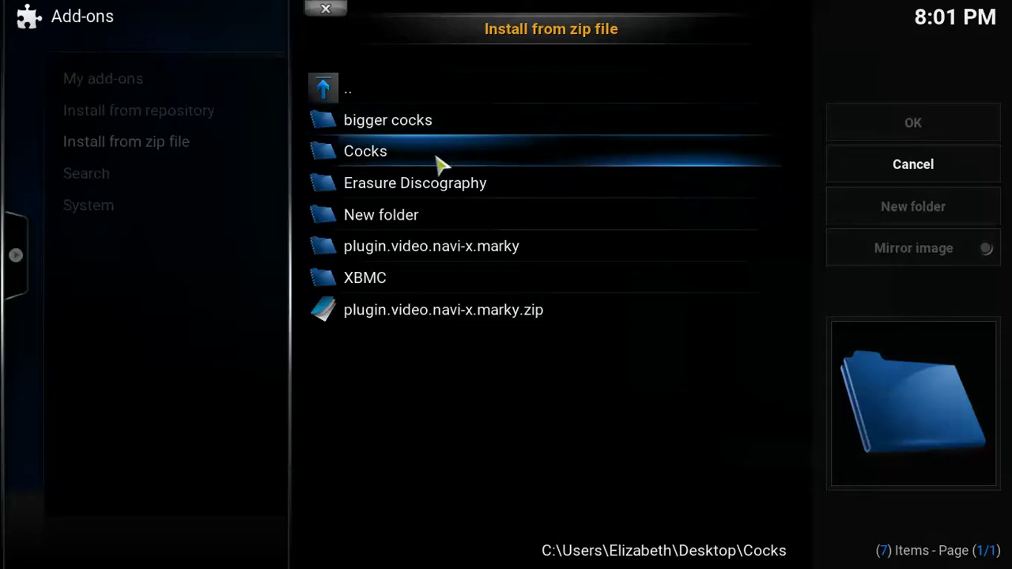
click(470, 315)
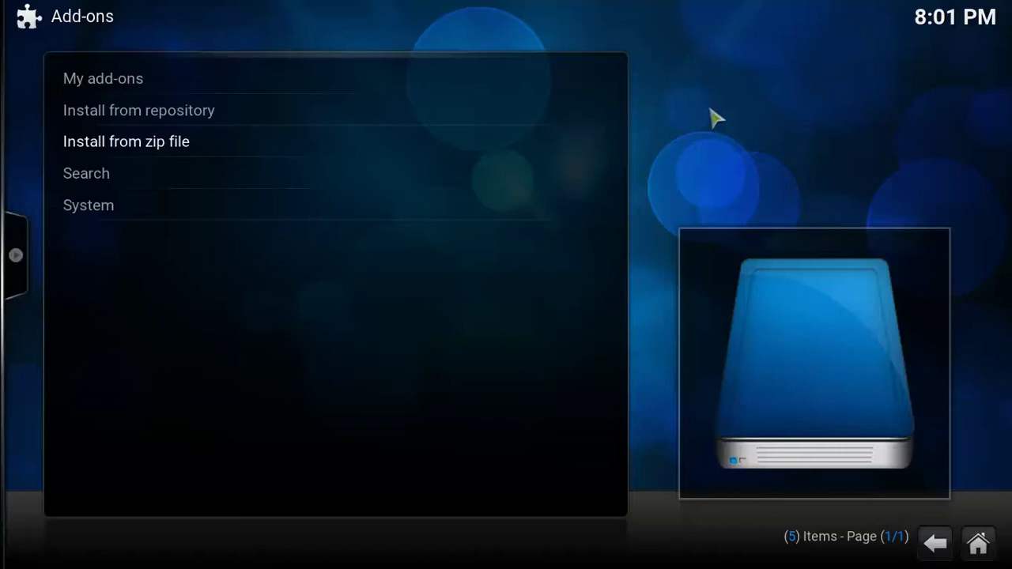
key(Escape)
key(Escape)
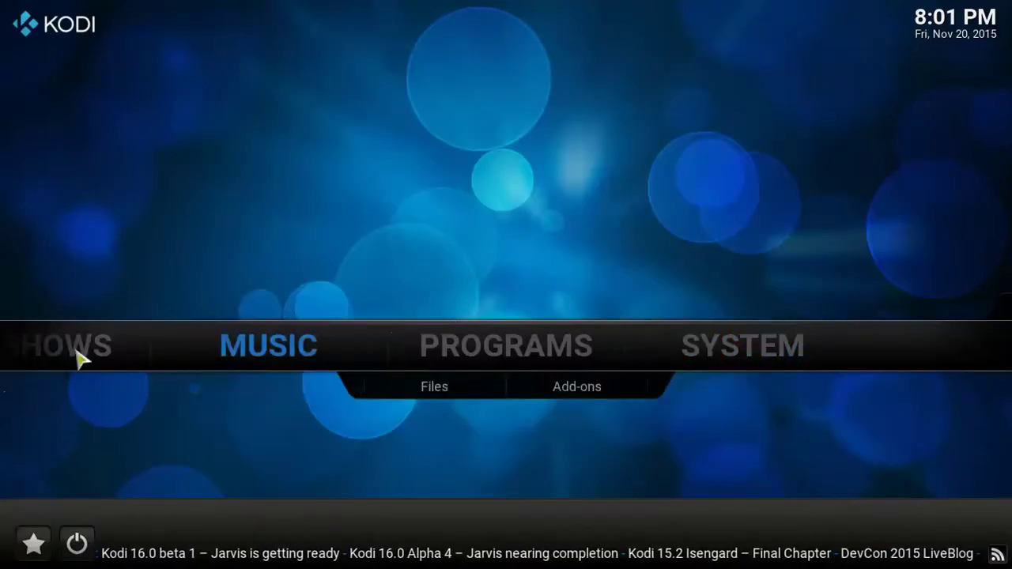
- Open the Navi-X Marky video add-on and play "Coca Cola Cup Final 1997 Celtic V Dundee Utd"
mouse_move(31, 377)
mouse_move(4, 368)
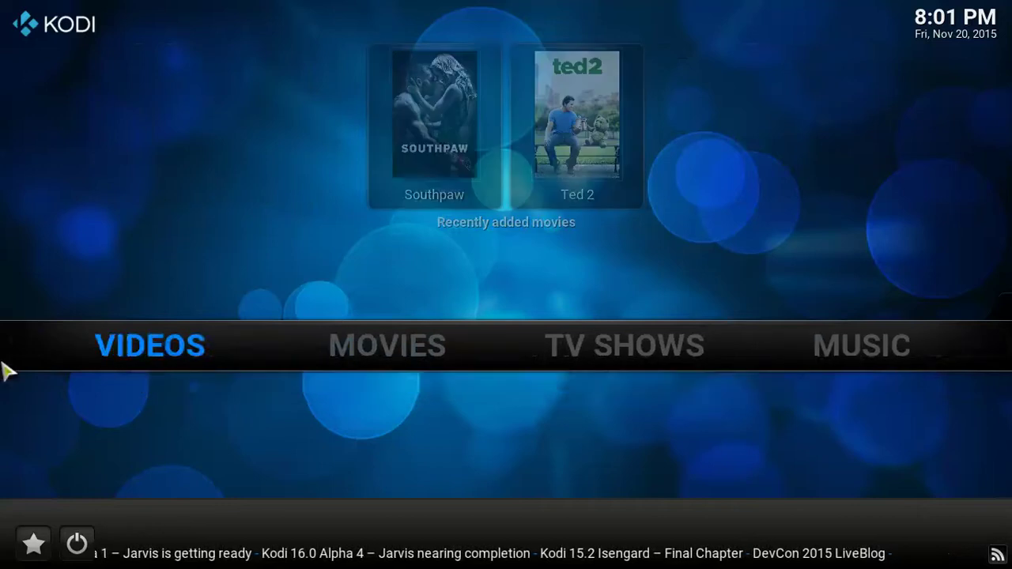
mouse_move(543, 361)
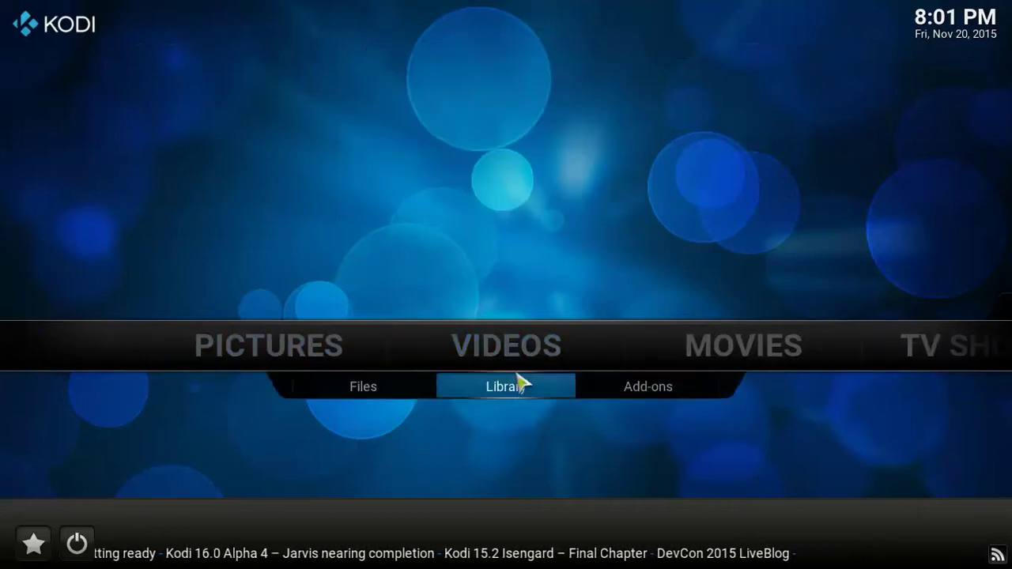
click(633, 392)
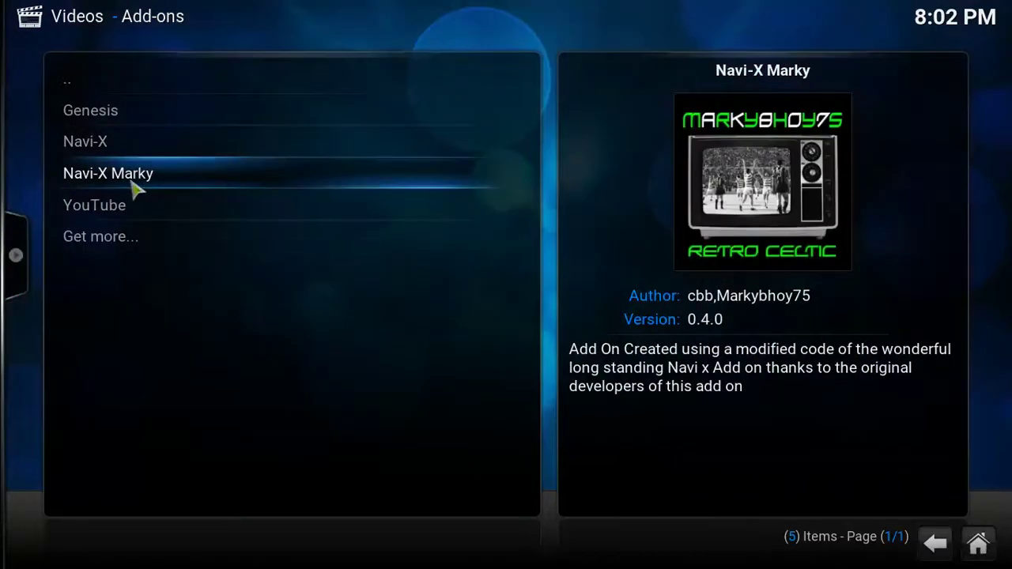
click(133, 185)
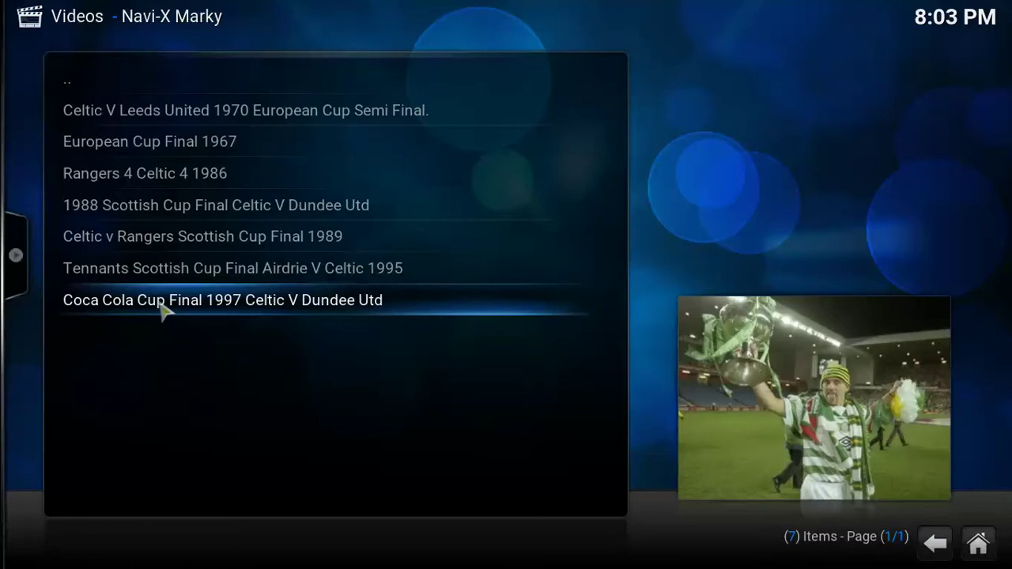
click(162, 308)
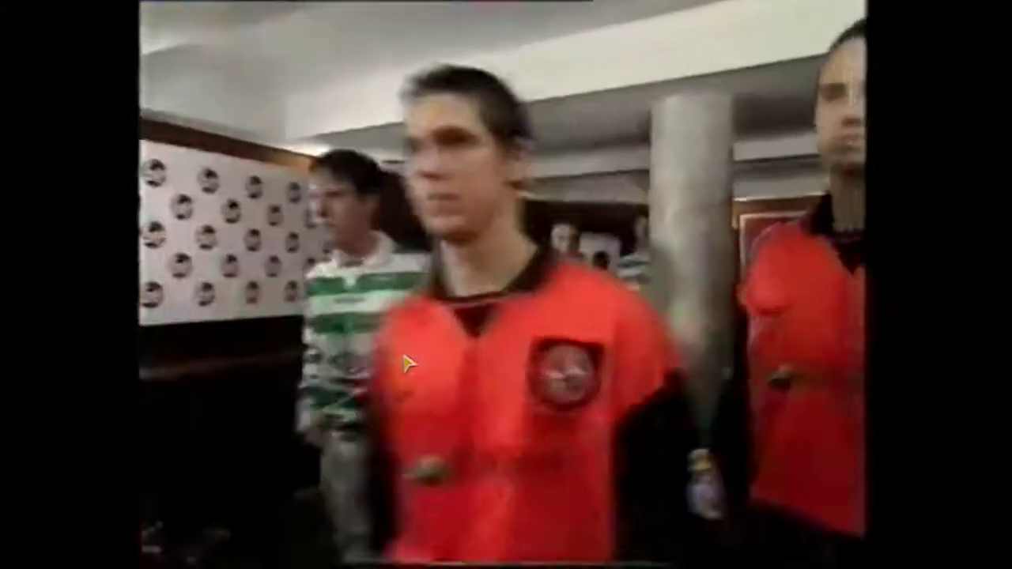
- Skip ahead in the playing match to about 21:28 and on to about 26:56
mouse_move(393, 516)
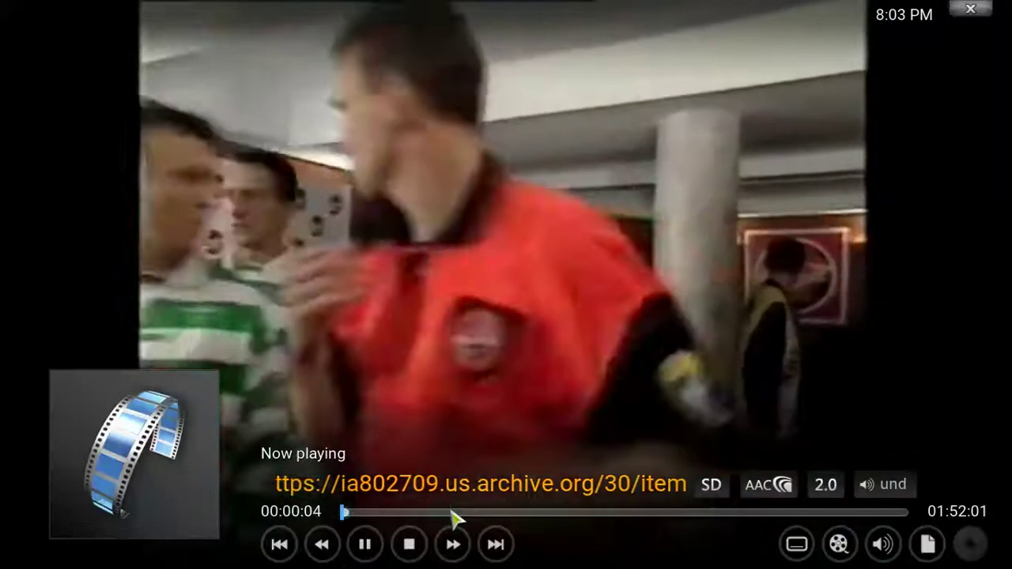
click(449, 513)
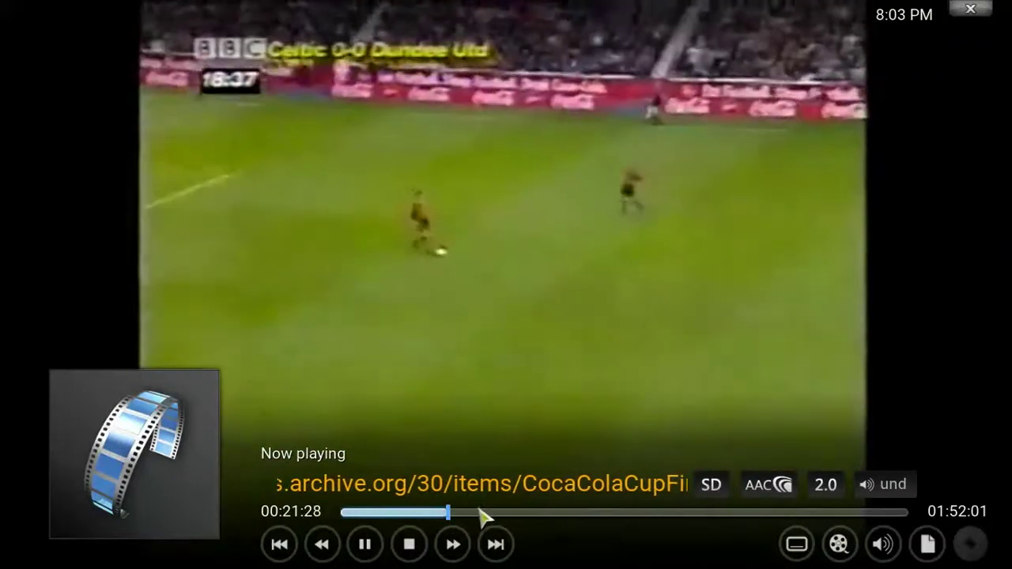
click(478, 514)
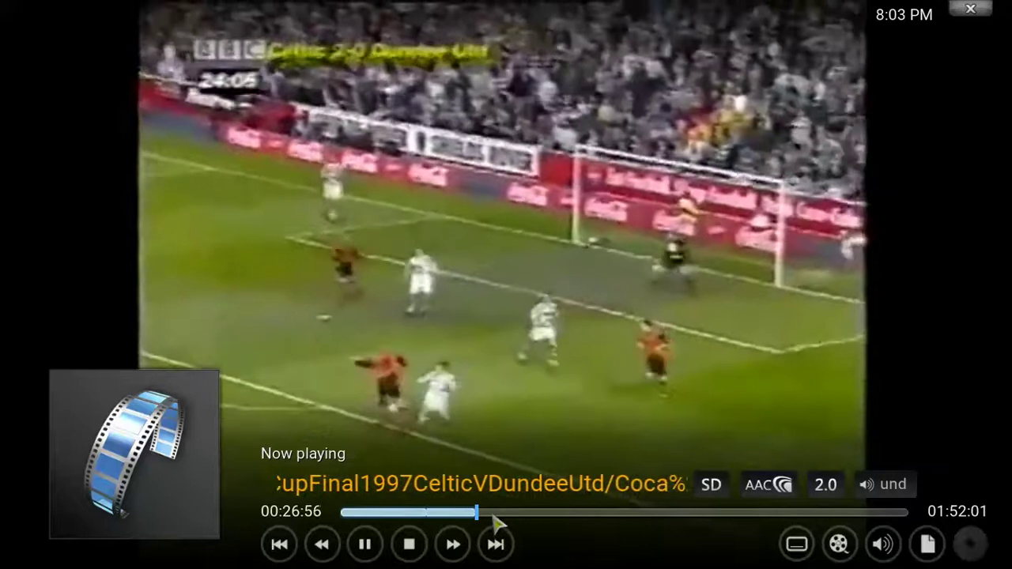
click(490, 513)
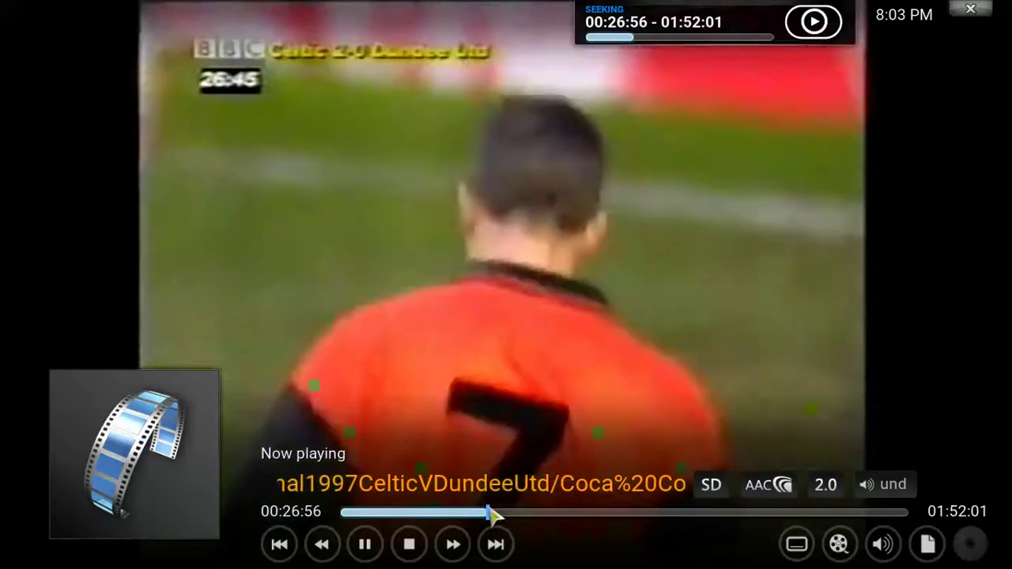
key(space)
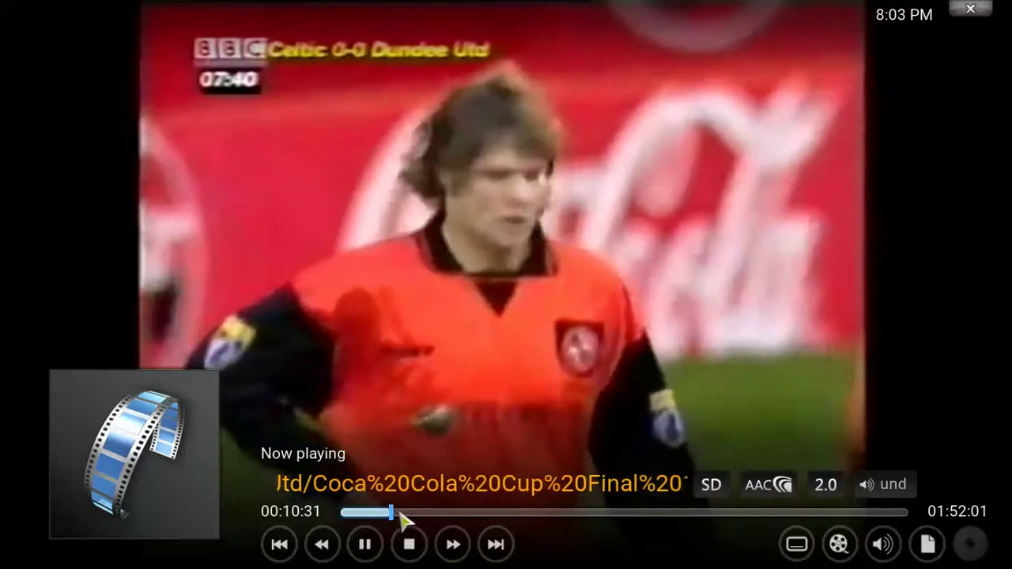
- Move playback of the match forward in small stages from about 11:25 to about 16:29
click(400, 513)
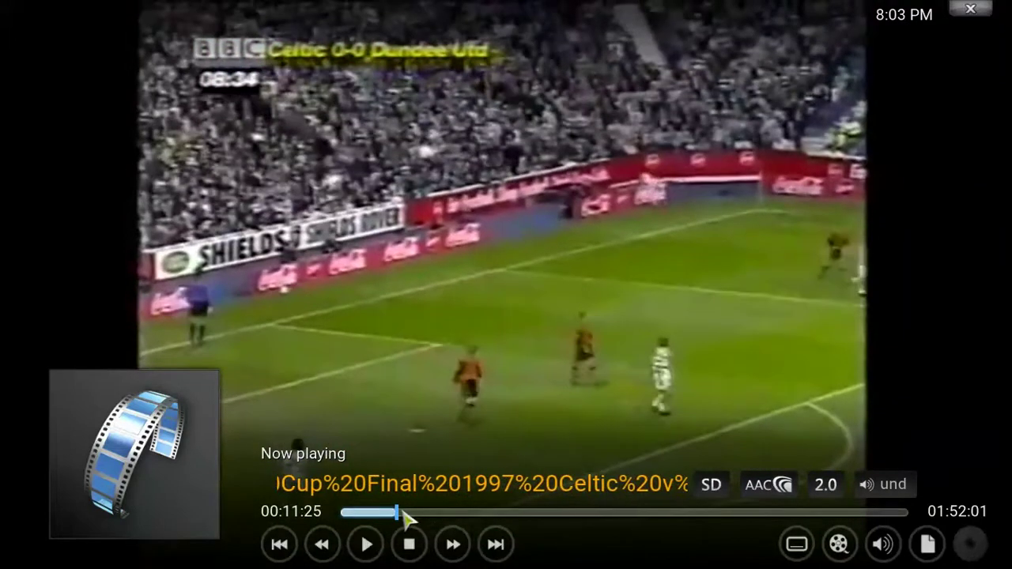
click(403, 513)
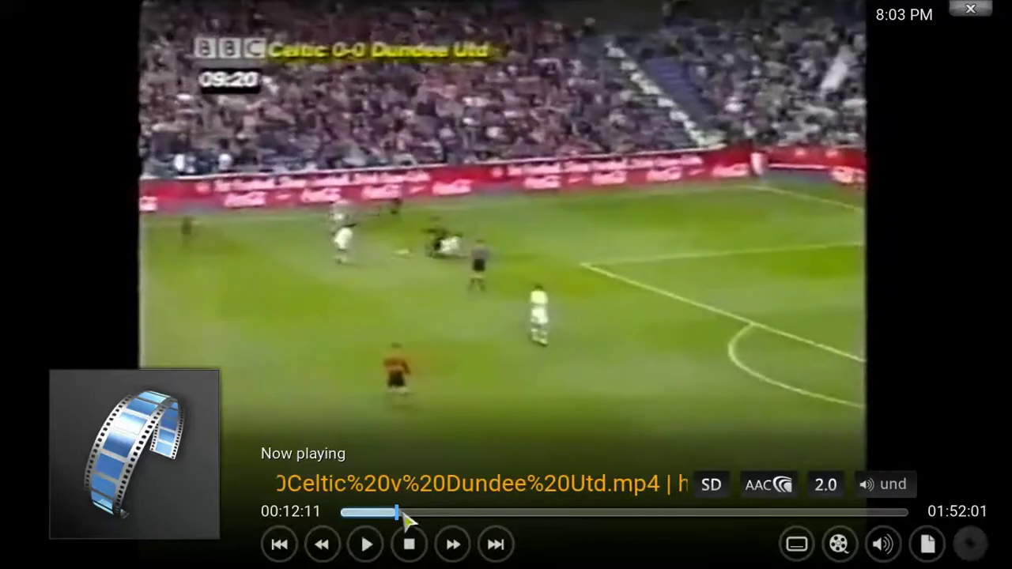
click(403, 515)
click(406, 517)
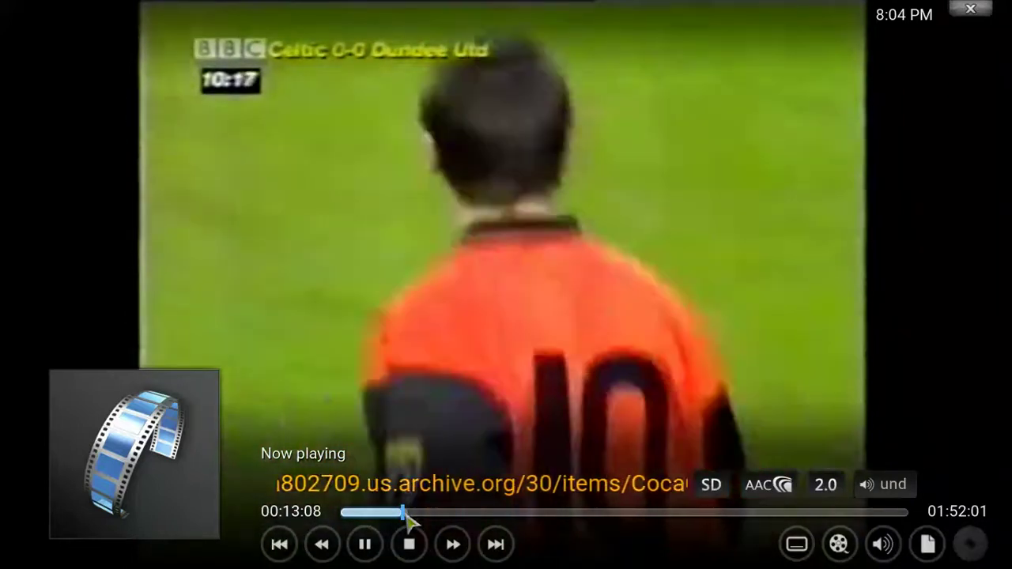
click(405, 514)
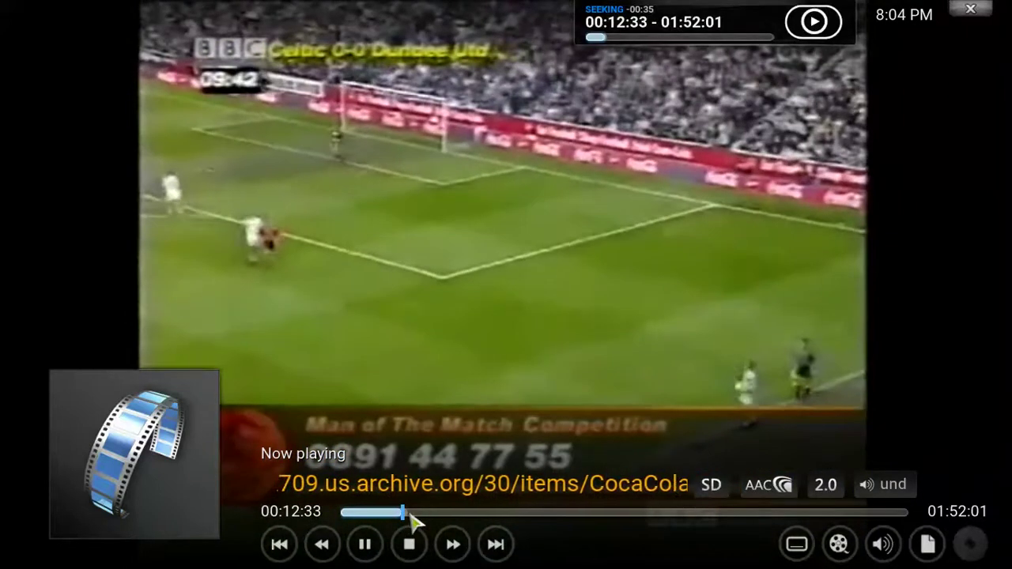
click(411, 514)
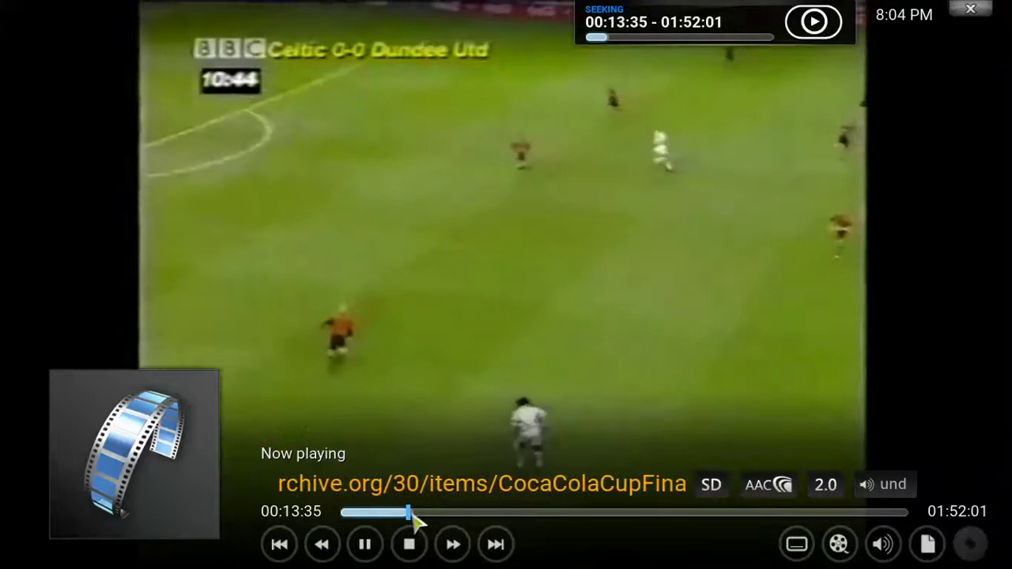
click(412, 514)
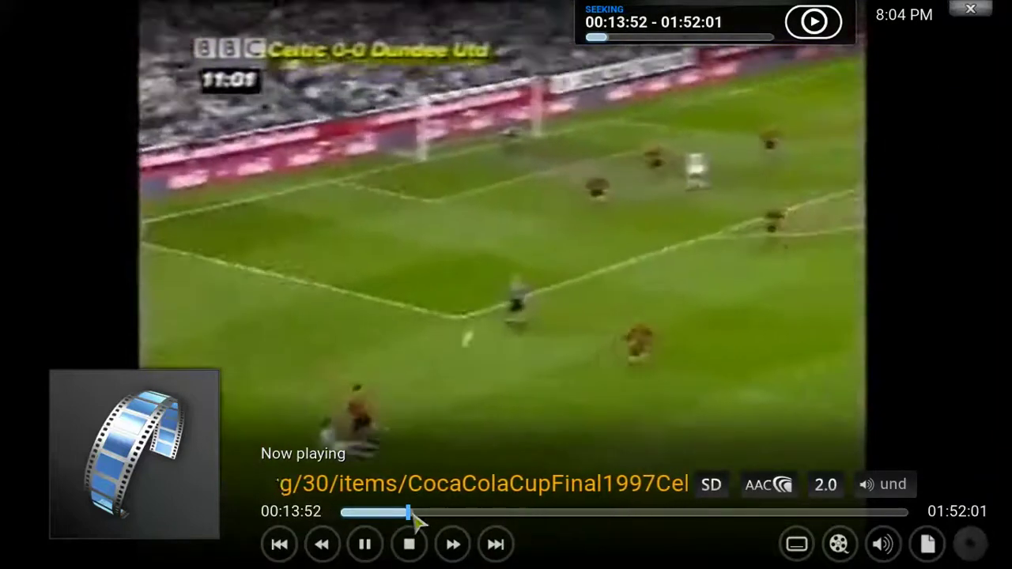
click(411, 514)
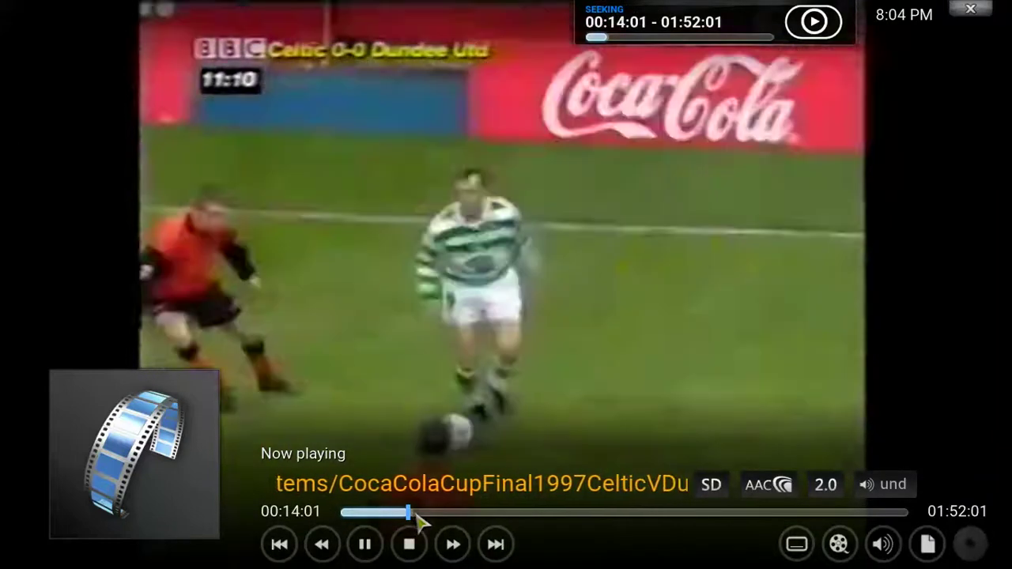
click(414, 514)
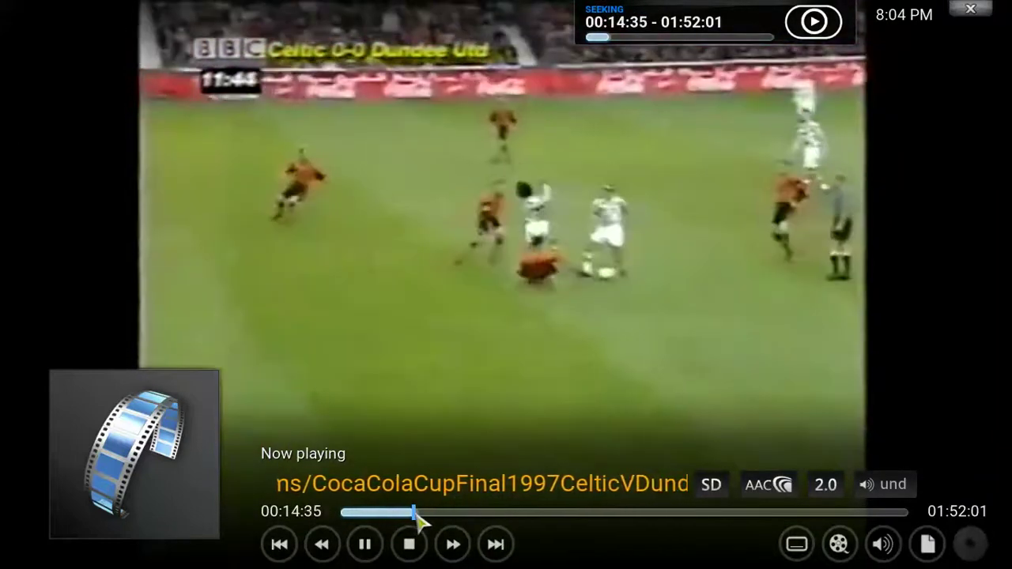
click(420, 515)
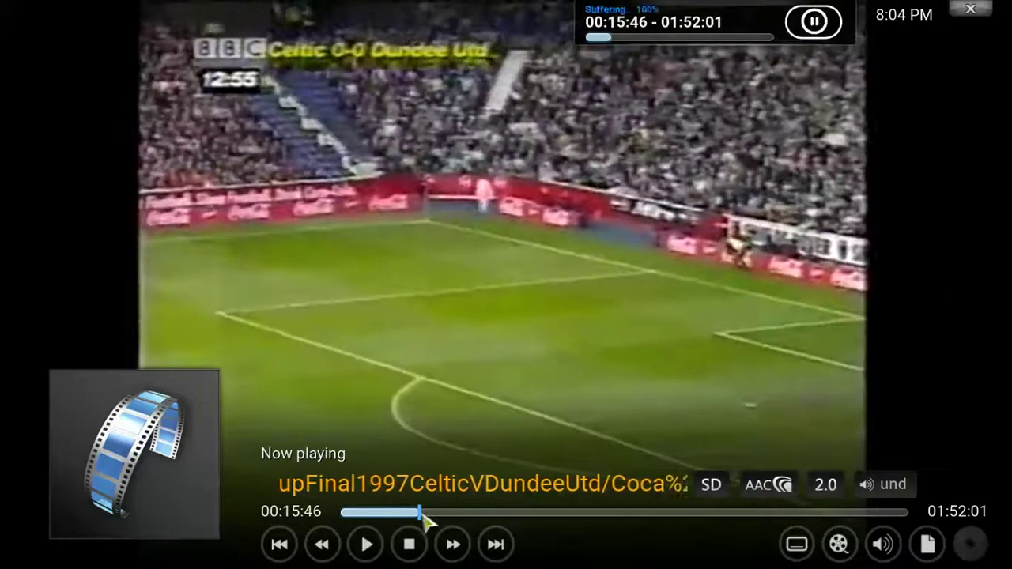
click(423, 515)
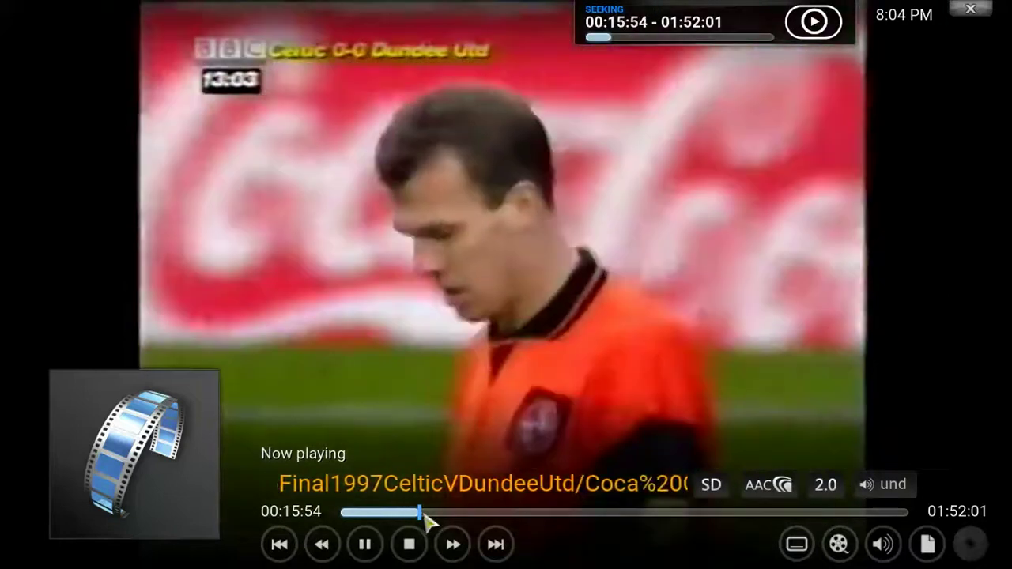
click(423, 515)
click(426, 514)
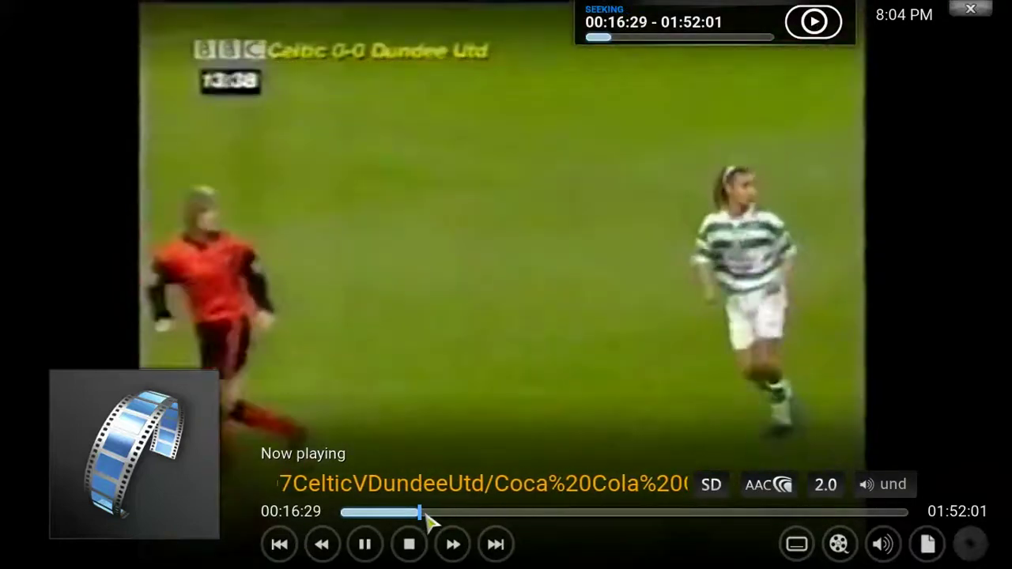
- Fast-forward the match at 8x speed and stop playback
click(451, 544)
click(451, 544)
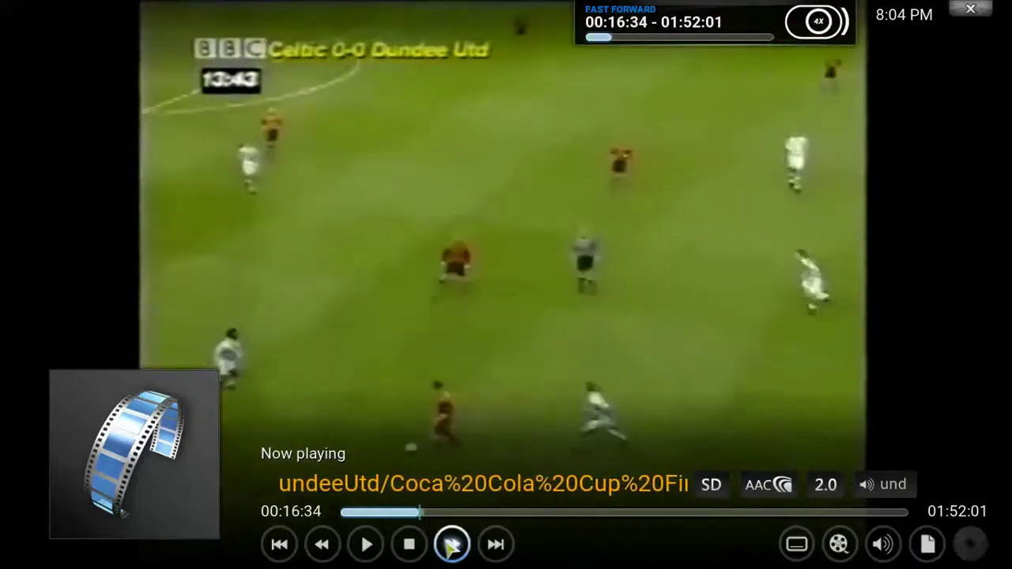
click(451, 544)
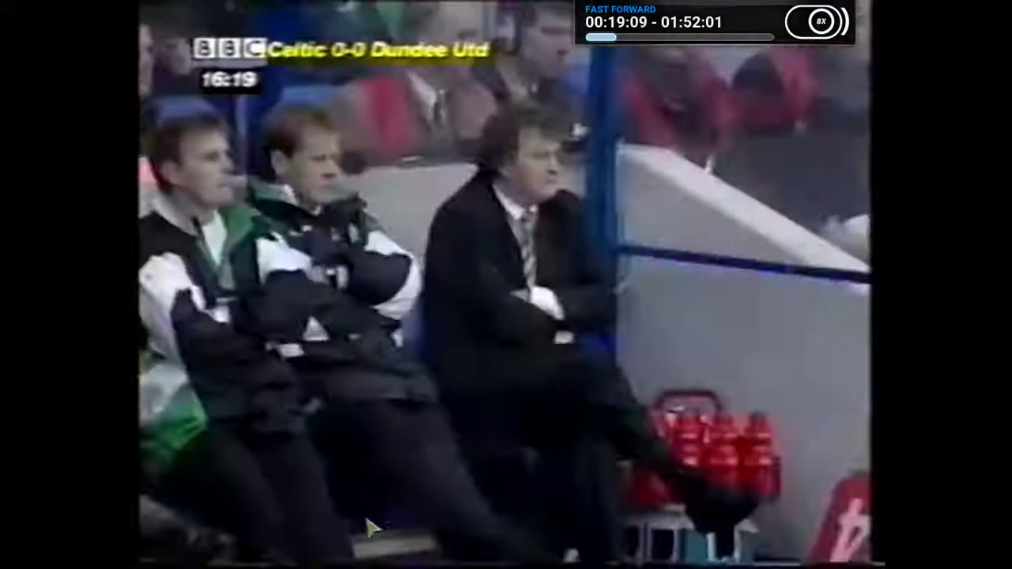
mouse_move(384, 482)
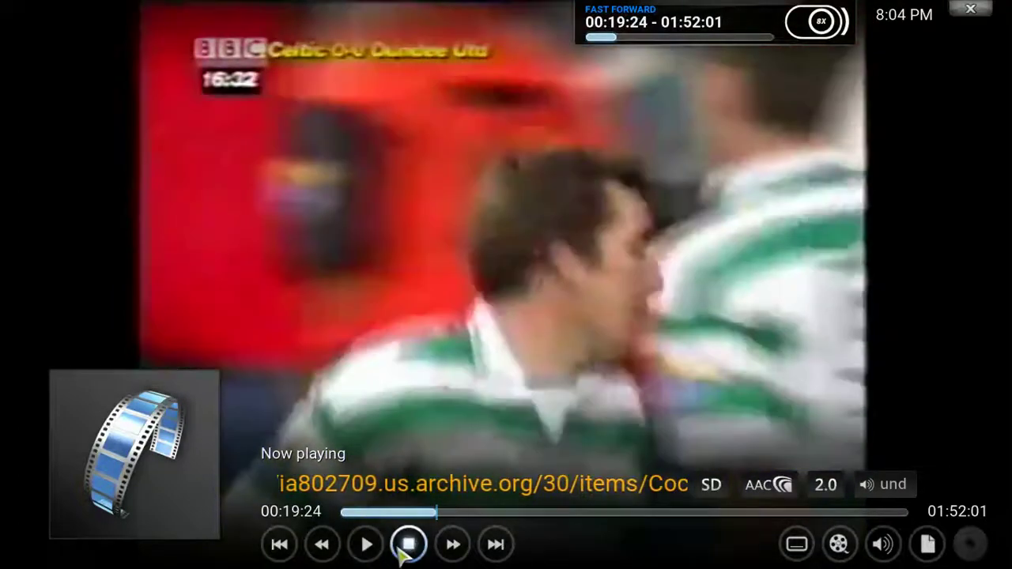
click(408, 544)
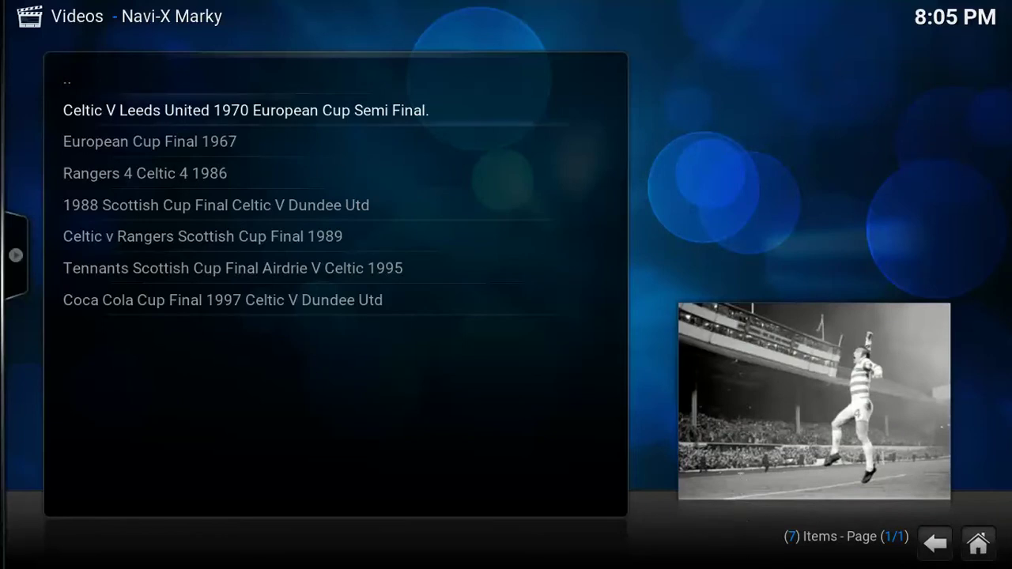
- Open the Windows Start menu over the add-on's match list
key(super)
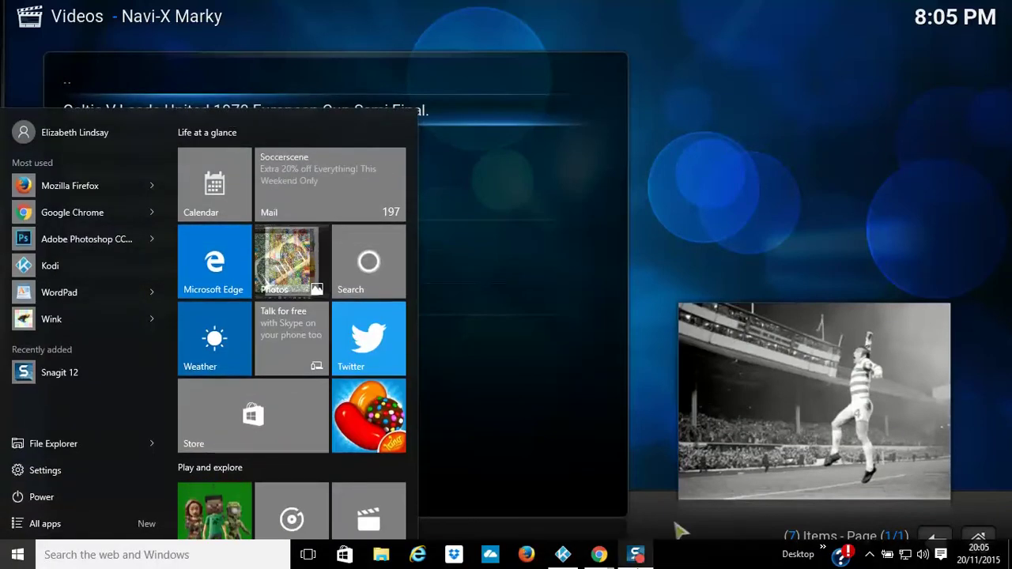